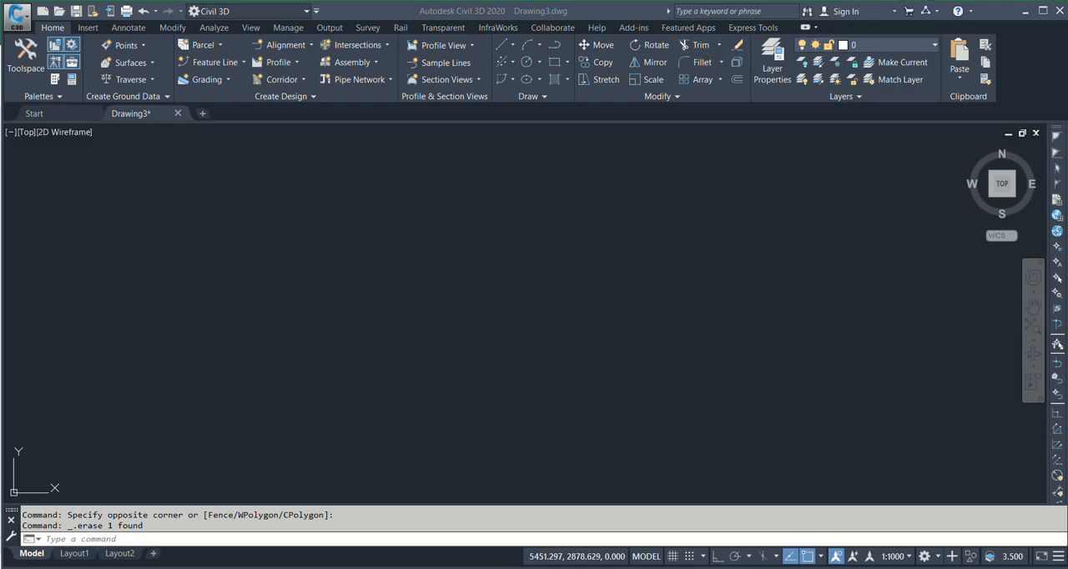
# Switch to the Excel workbook and examine the Easting, Northing, Elevation, TEXT, Rotation and Layer columns
pyautogui.click(690, 501)
pyautogui.click(469, 347)
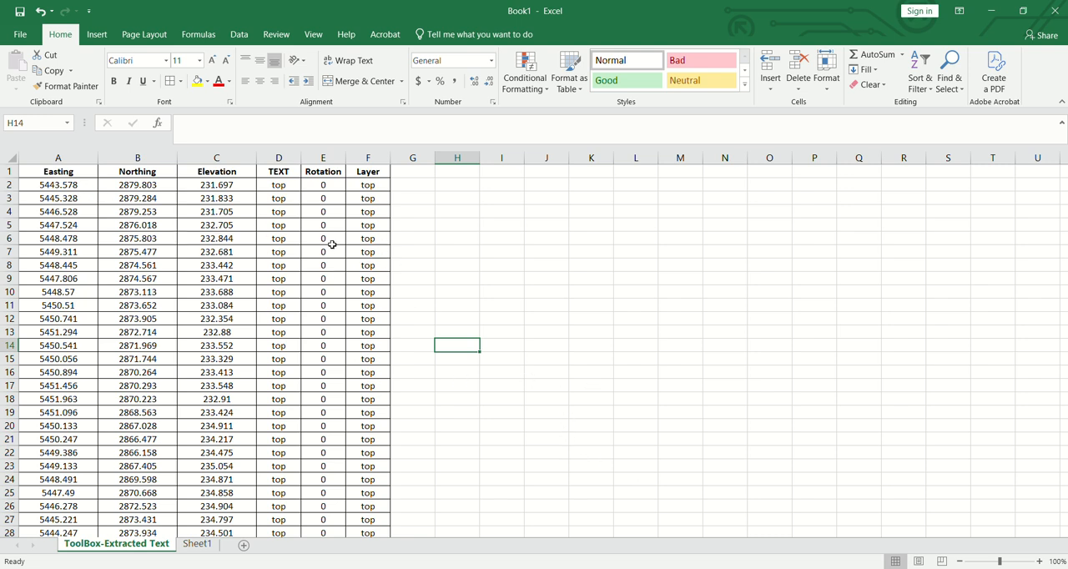
pyautogui.click(184, 197)
pyautogui.click(80, 171)
pyautogui.click(246, 210)
pyautogui.click(311, 201)
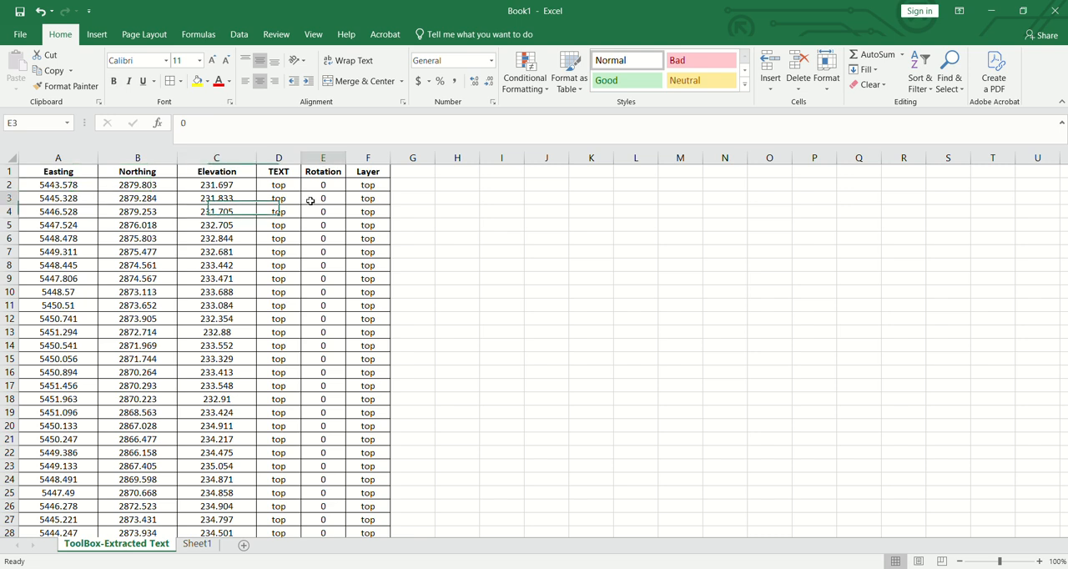
# Switch to CadTools and start drawing objects from coordinates with the object type Text at Point
pyautogui.hotkey('alt', 'Tab')
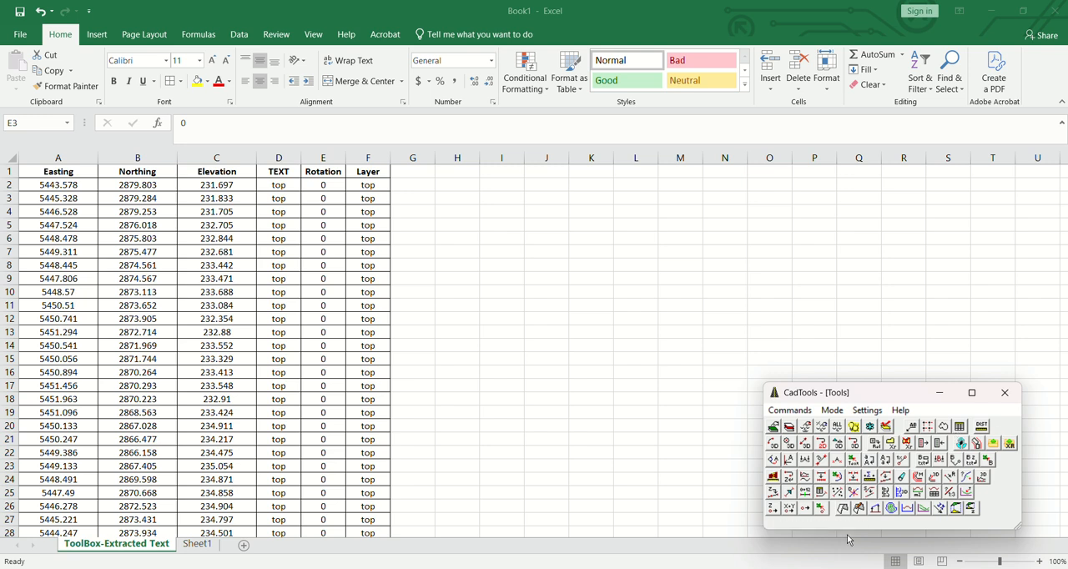
pyautogui.click(959, 426)
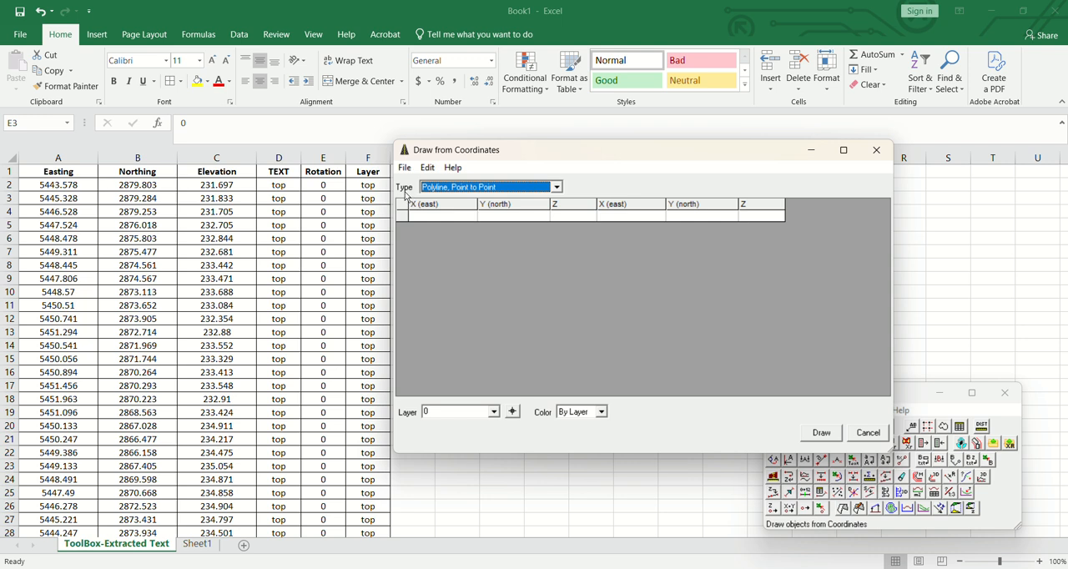
pyautogui.click(557, 188)
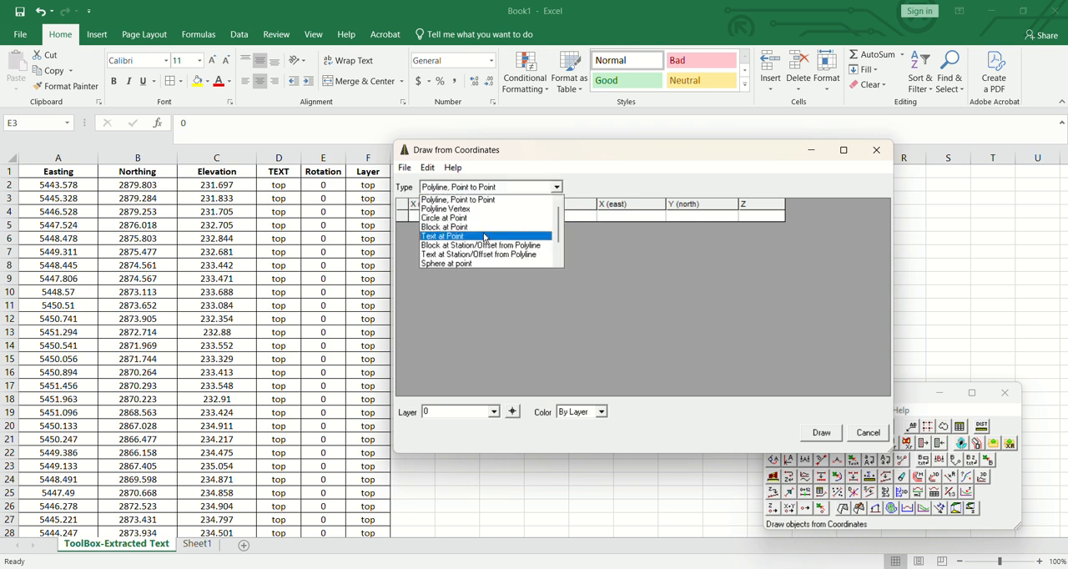
pyautogui.click(440, 239)
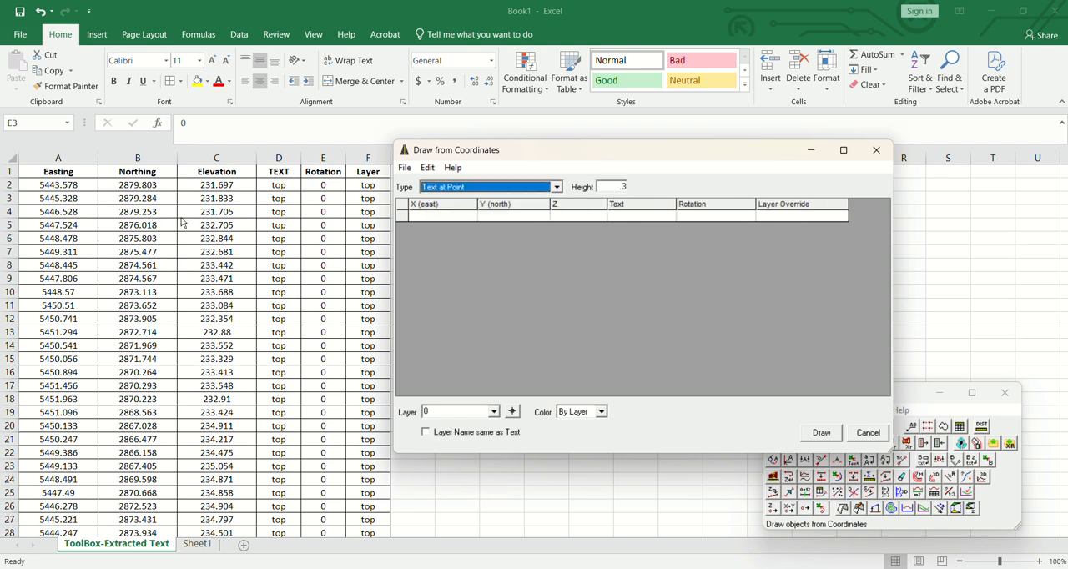
pyautogui.moveTo(603, 158)
pyautogui.mouseDown()
pyautogui.moveTo(603, 172)
pyautogui.moveTo(620, 169)
pyautogui.mouseUp()
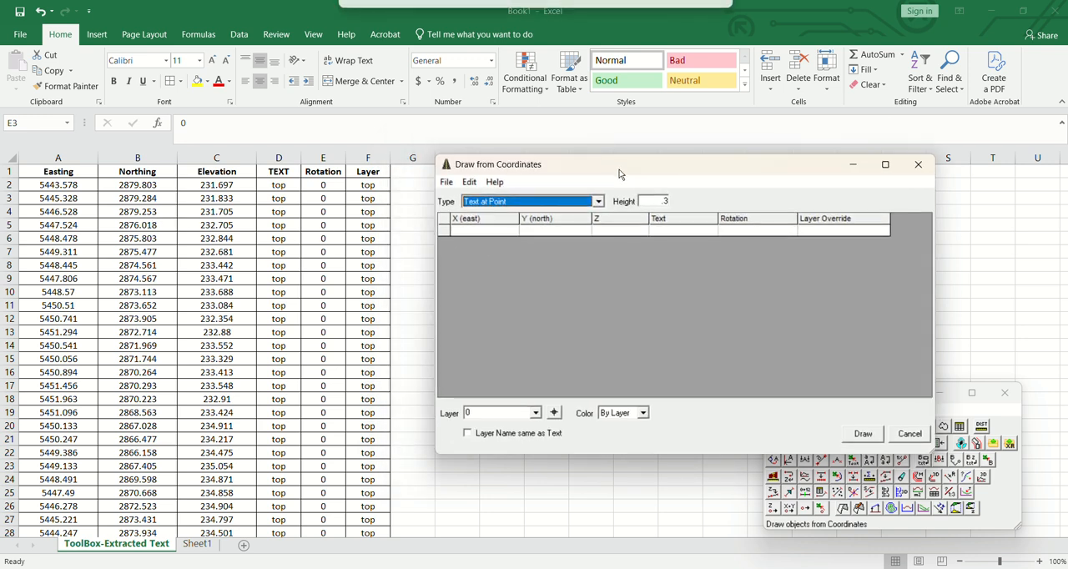
# Copy the survey data in A2:F109, without the header row, and paste it into the Draw from Coordinates table
pyautogui.click(54, 177)
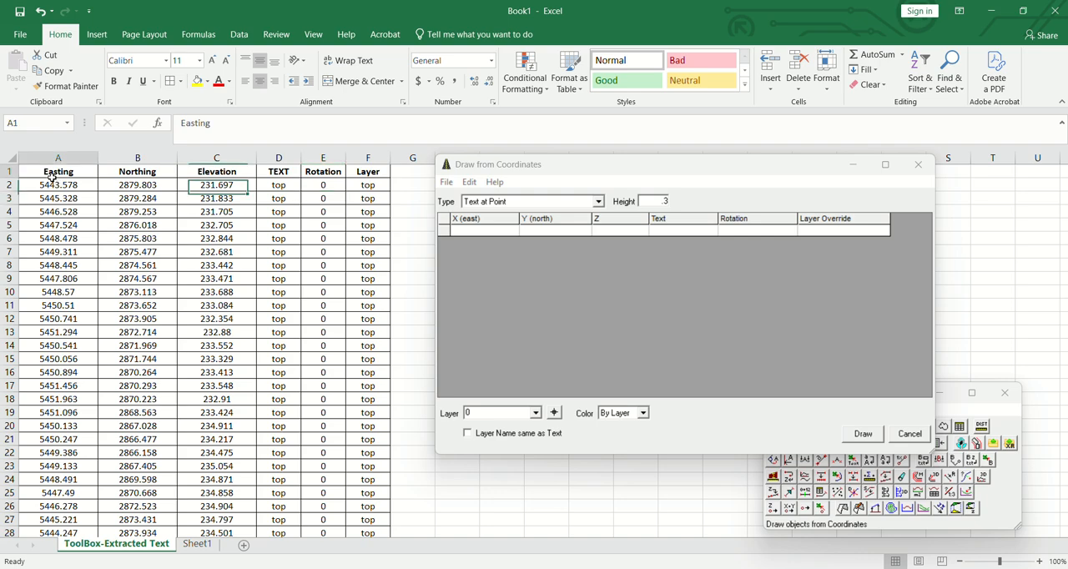
pyautogui.moveTo(52, 184); pyautogui.dragTo(387, 508)
pyautogui.hotkey('ctrl', 'c')
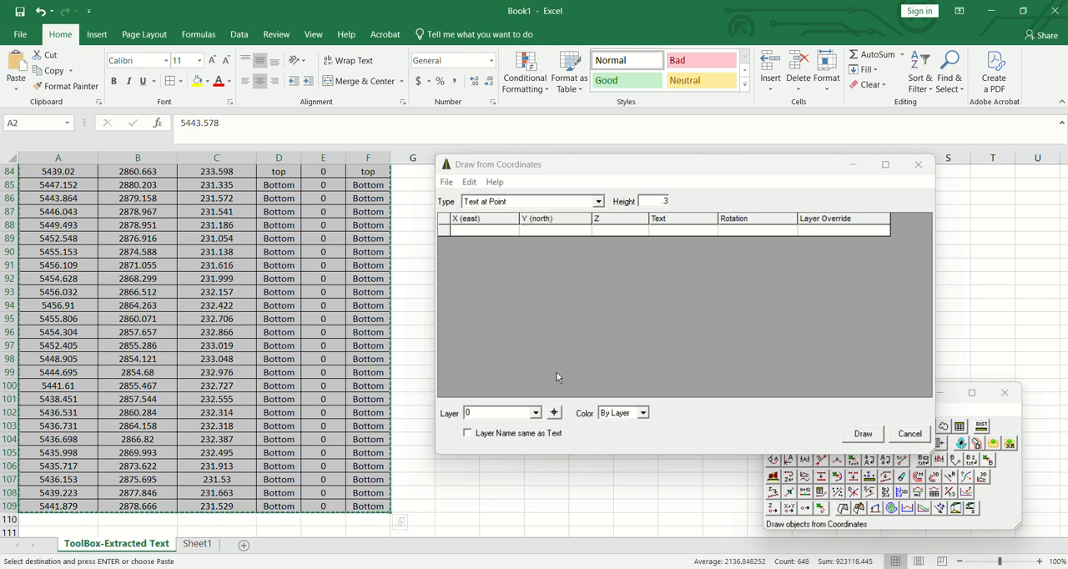
pyautogui.rightClick(479, 235)
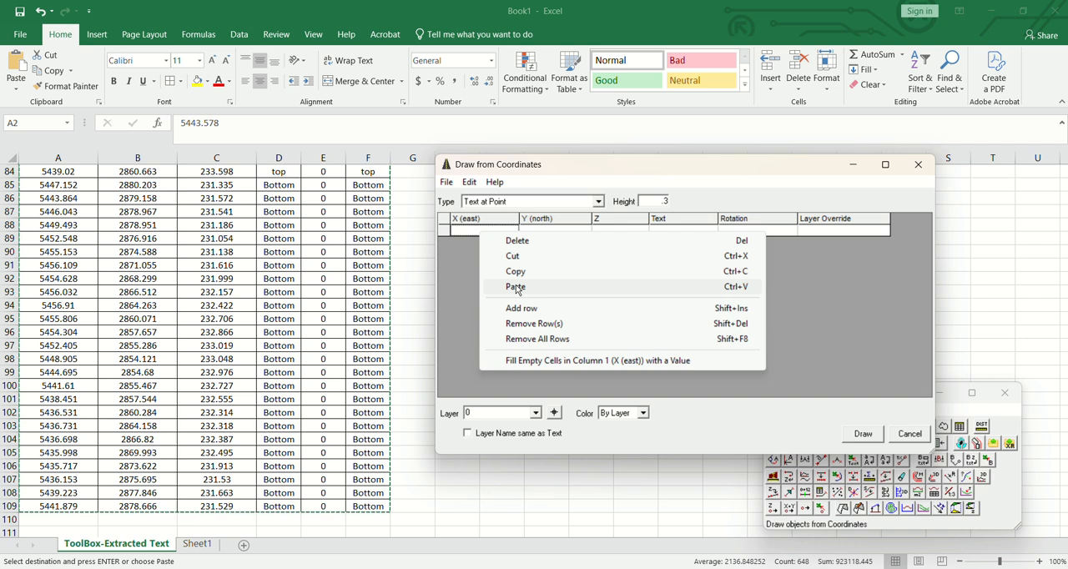
pyautogui.click(517, 287)
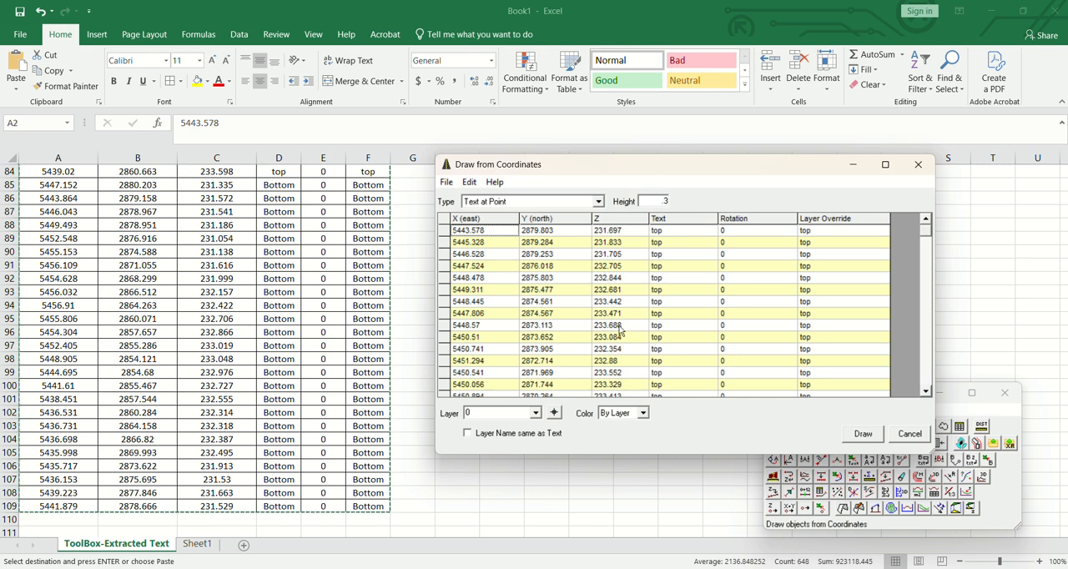
# Draw the texts from the pasted coordinates with layer 0, then close the coordinates dialog and minimize CadTools
pyautogui.click(540, 415)
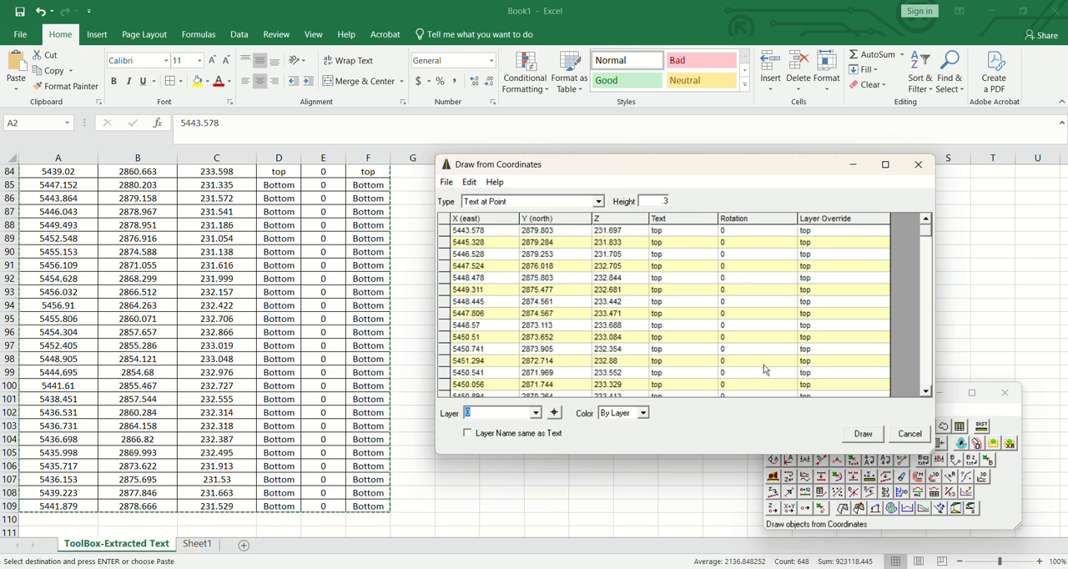
pyautogui.click(862, 433)
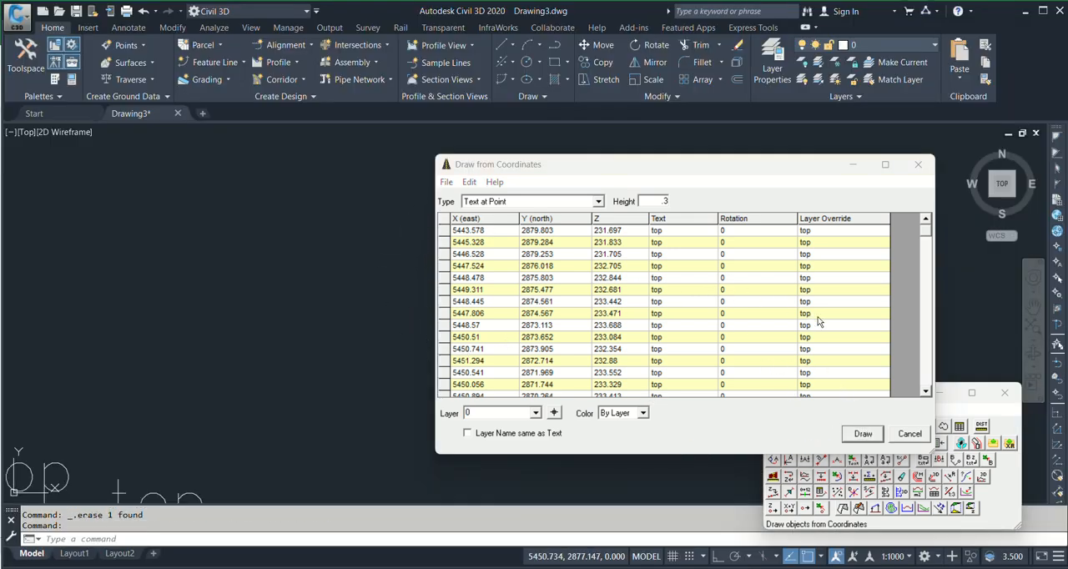
pyautogui.click(910, 433)
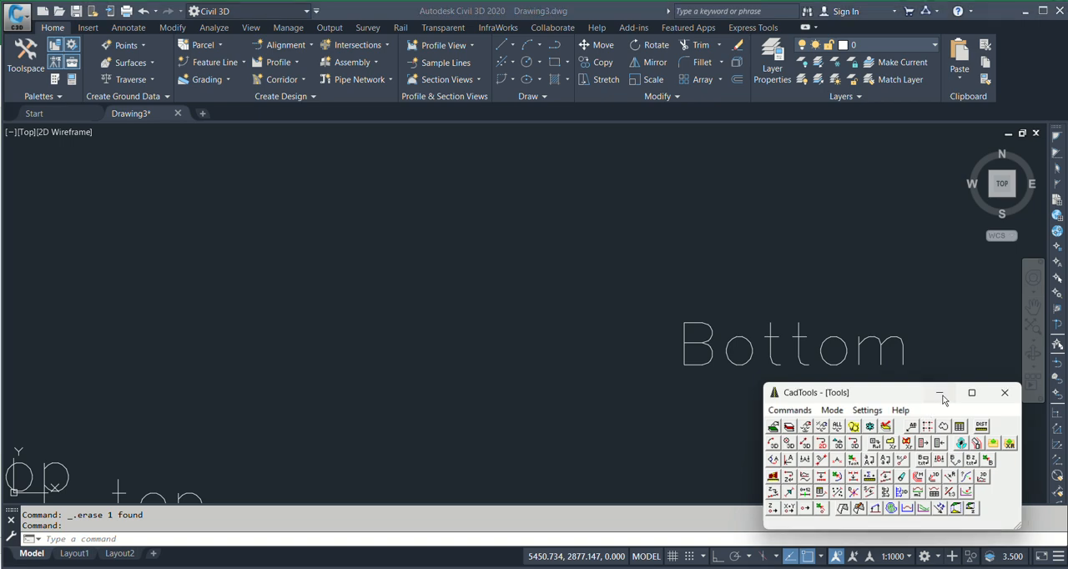
pyautogui.click(939, 393)
# Examine the distribution of the top and Bottom texts drawn in Civil 3D
pyautogui.scroll(-6, 732, 287)
pyautogui.scroll(1, 730, 376)
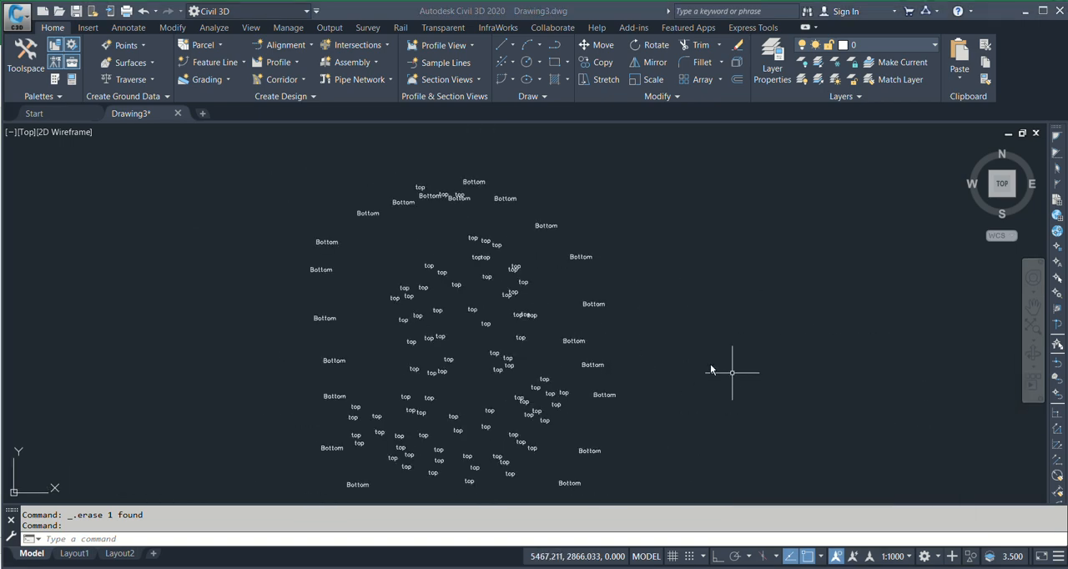
pyautogui.moveTo(681, 358); pyautogui.dragTo(715, 309, button='middle')
pyautogui.scroll(4, 626, 346)
pyautogui.scroll(-2, 627, 317)
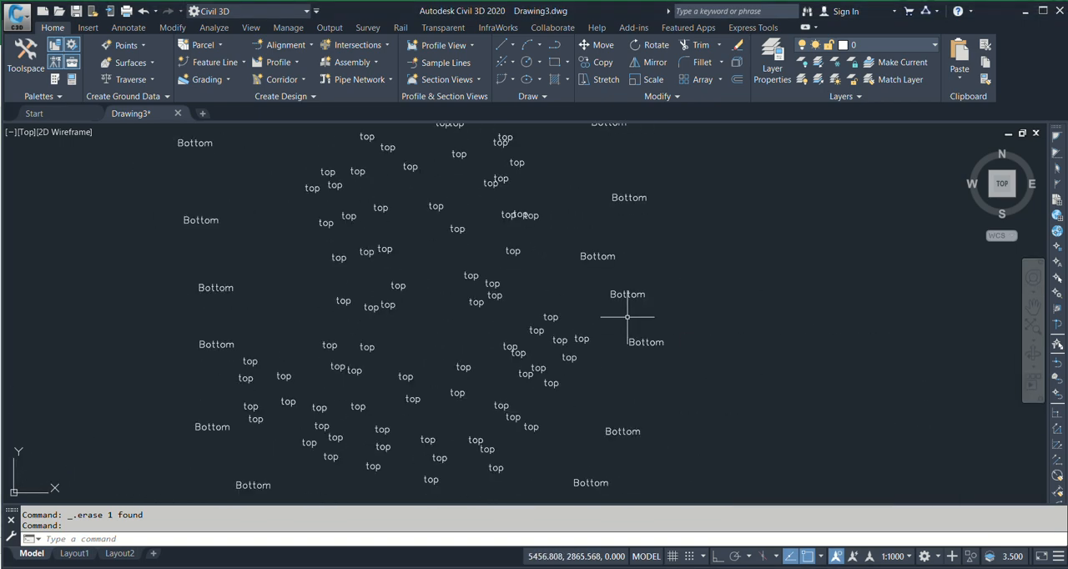
pyautogui.moveTo(504, 306); pyautogui.dragTo(527, 355, button='middle')
pyautogui.scroll(-4, 551, 317)
pyautogui.scroll(2, 615, 306)
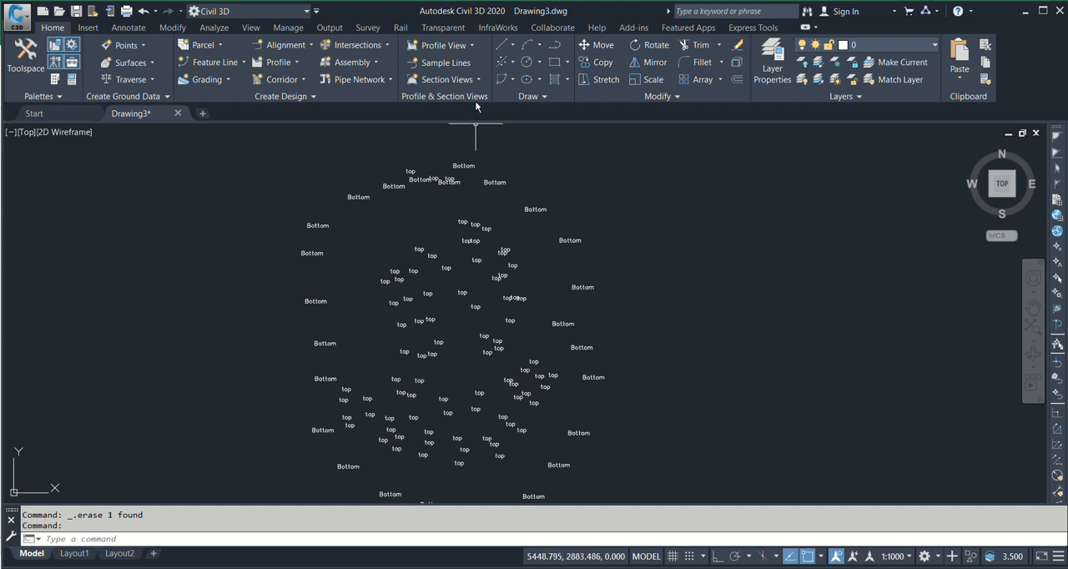
pyautogui.moveTo(362, 203); pyautogui.dragTo(521, 155, button='middle')
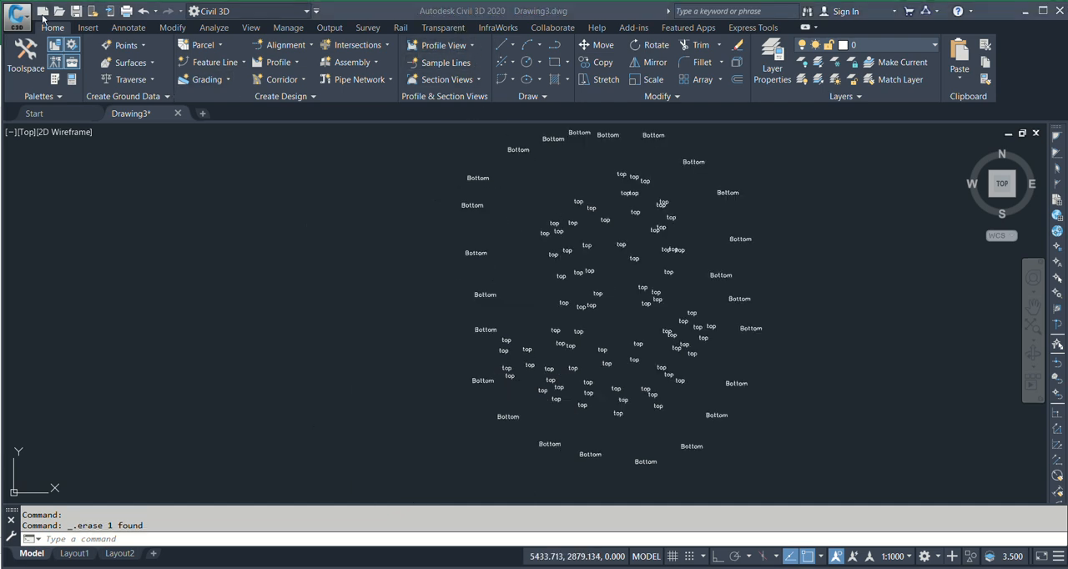
# Show the Toolspace and review its Settings, Survey, Toolbox and Prospector contents
pyautogui.click(27, 65)
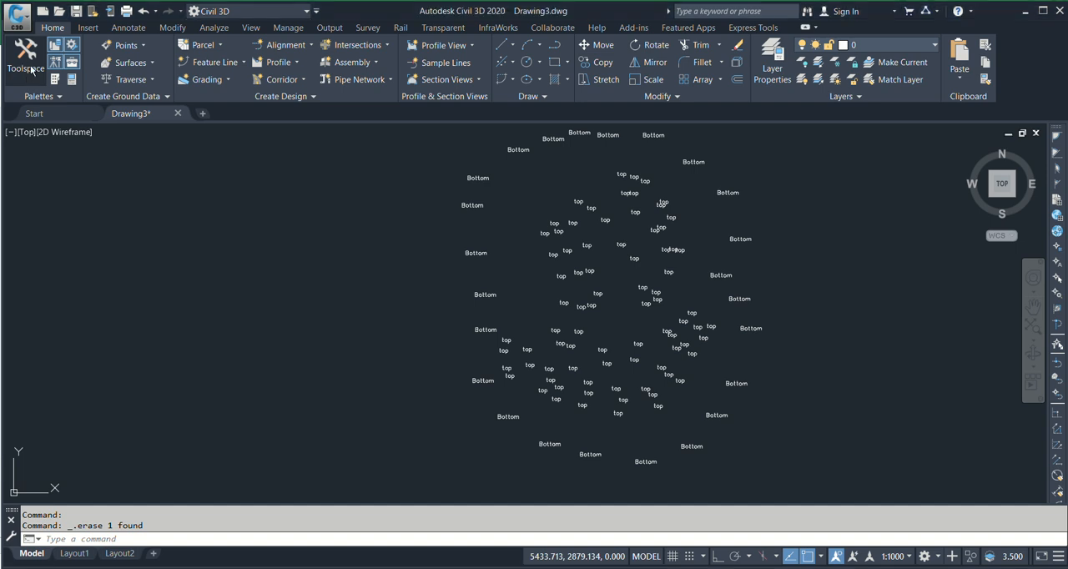
pyautogui.click(27, 67)
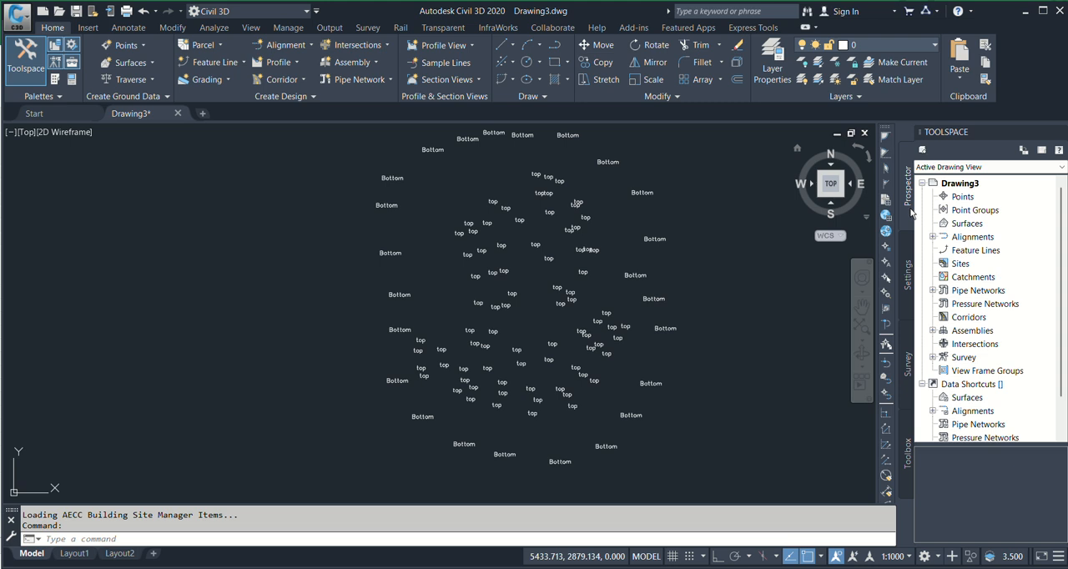
pyautogui.click(913, 282)
pyautogui.click(908, 381)
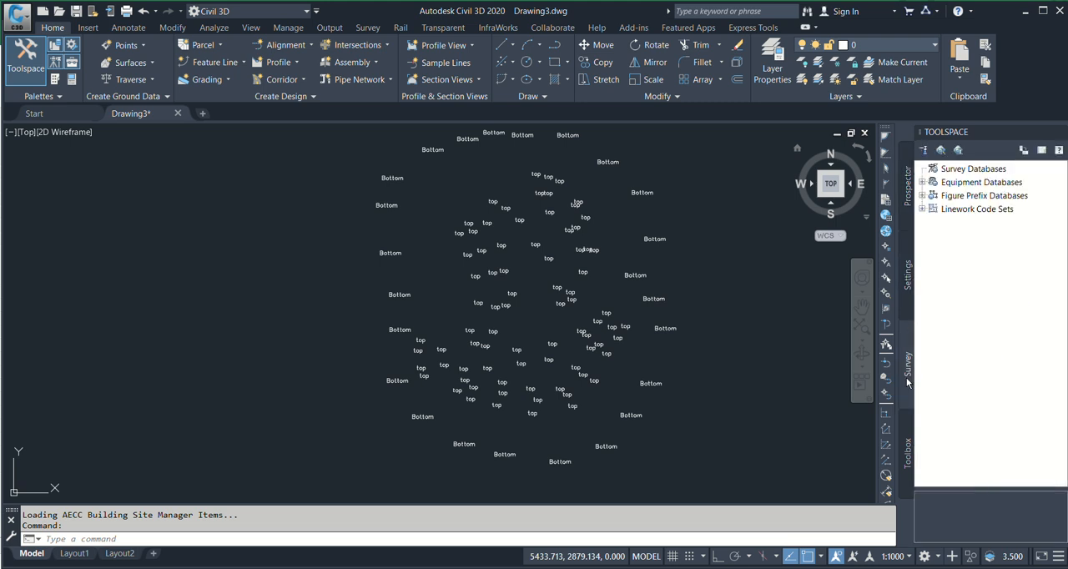
pyautogui.click(907, 461)
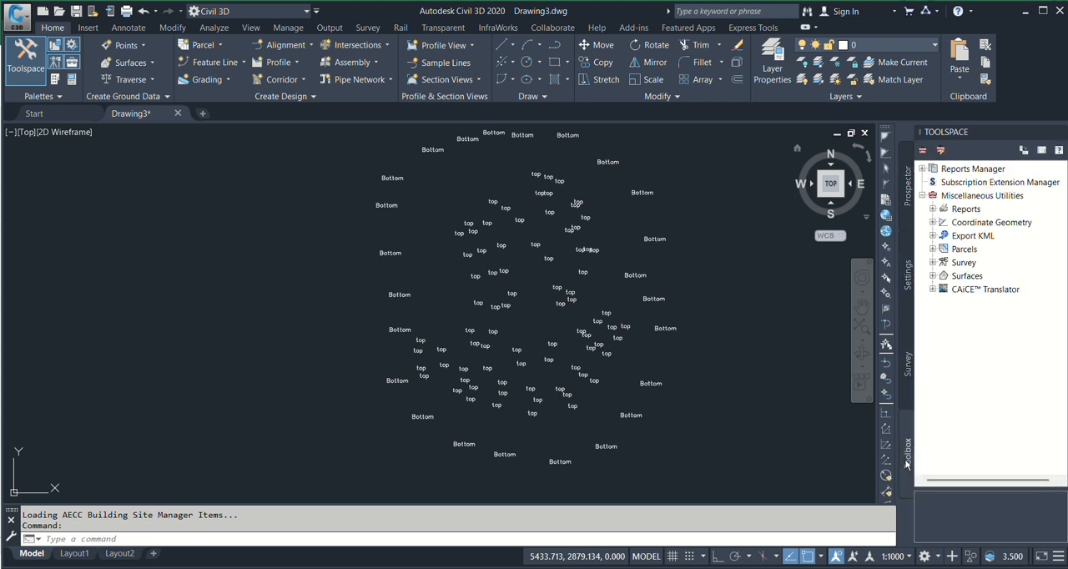
pyautogui.click(910, 205)
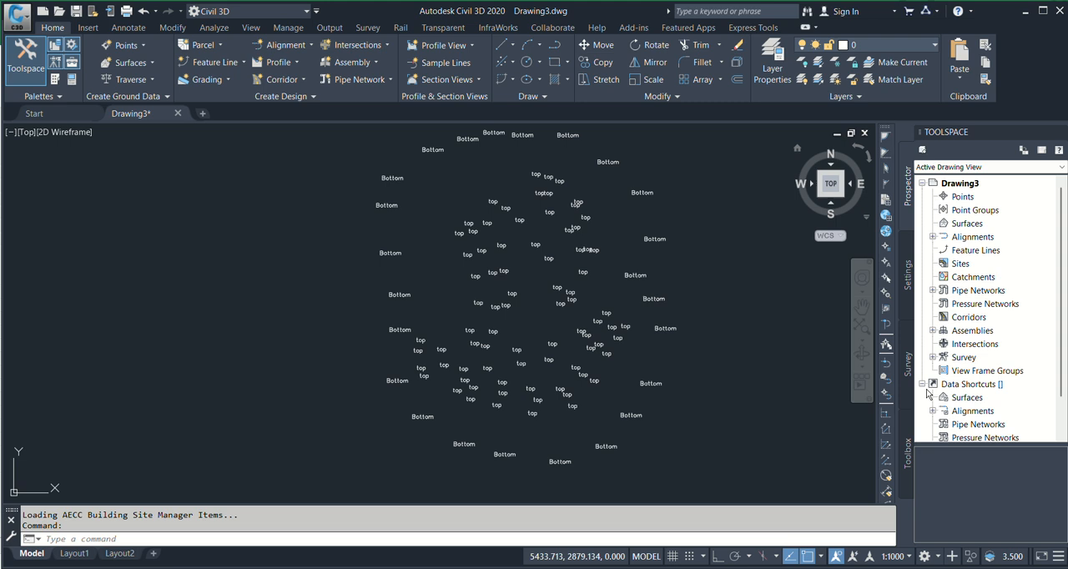
pyautogui.click(913, 273)
pyautogui.click(903, 211)
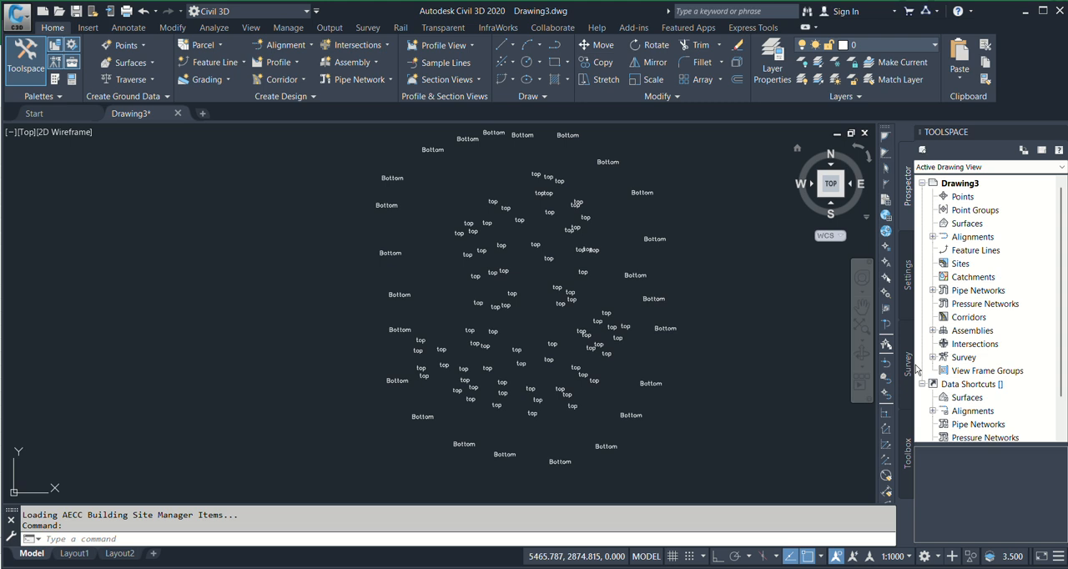
# Turn the Toolspace's Prospector off and back on
pyautogui.click(55, 45)
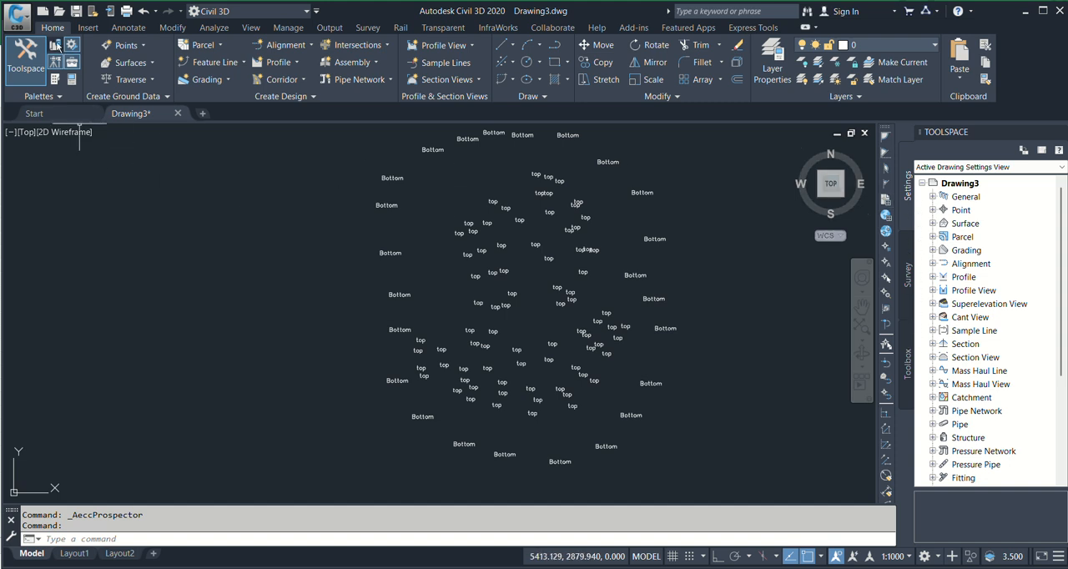
pyautogui.click(55, 47)
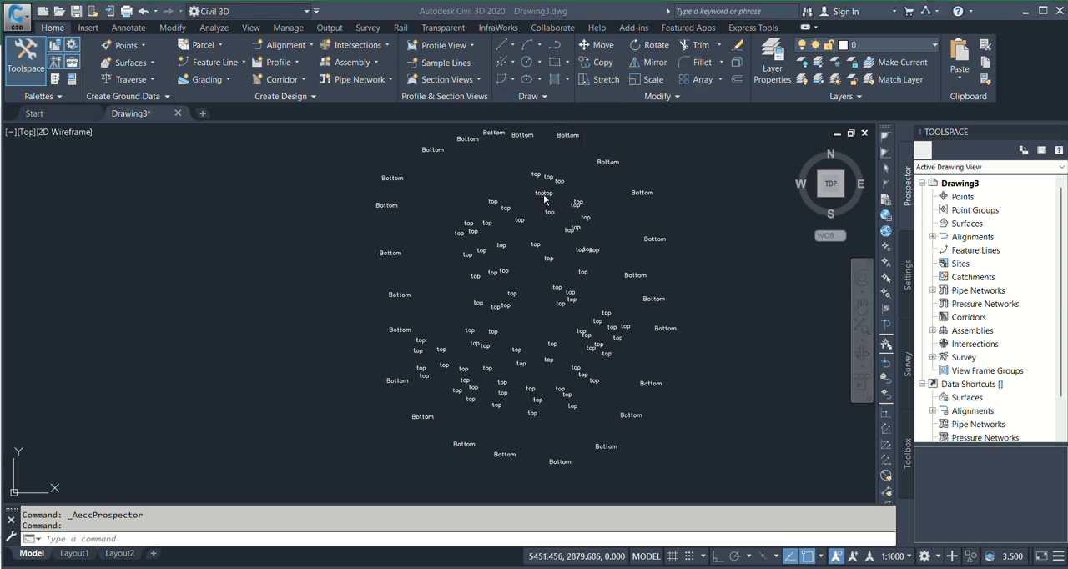
pyautogui.scroll(-2, 705, 247)
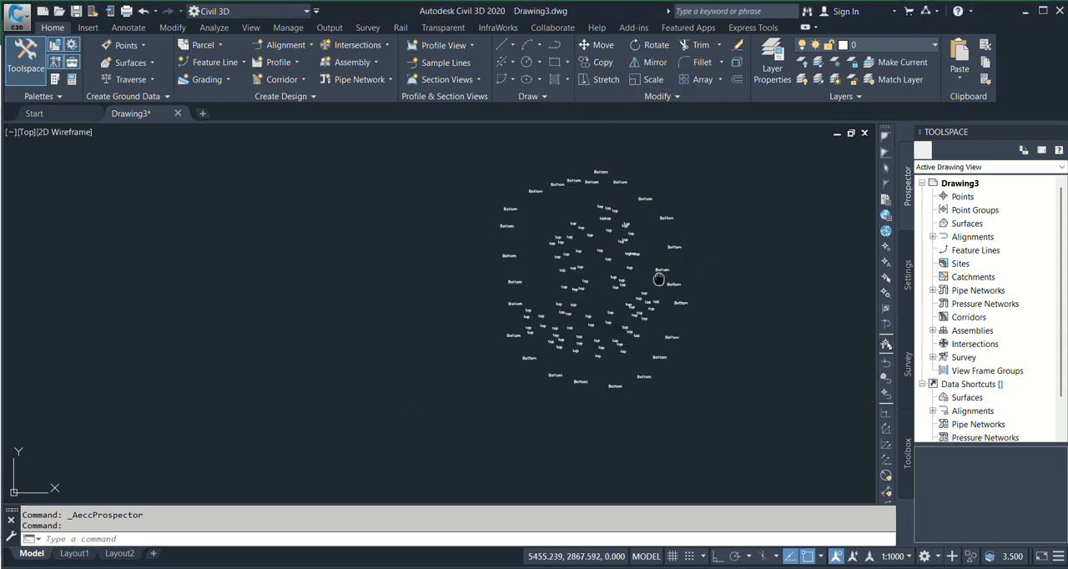
pyautogui.scroll(2, 600, 193)
pyautogui.moveTo(600, 195); pyautogui.dragTo(549, 220, button='middle')
pyautogui.scroll(-1, 333, 242)
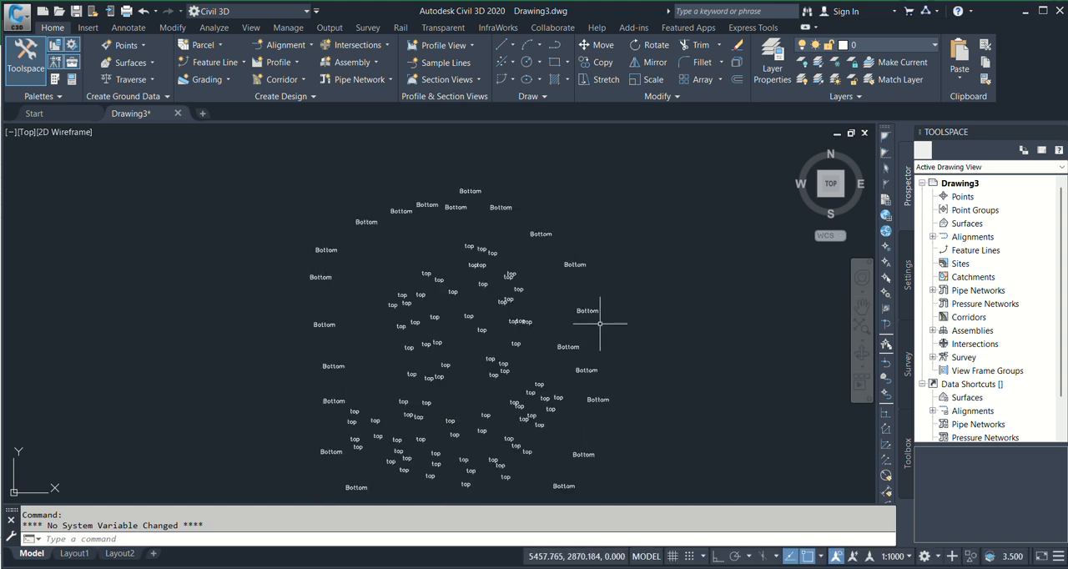
pyautogui.moveTo(600, 323); pyautogui.dragTo(624, 264, button='middle')
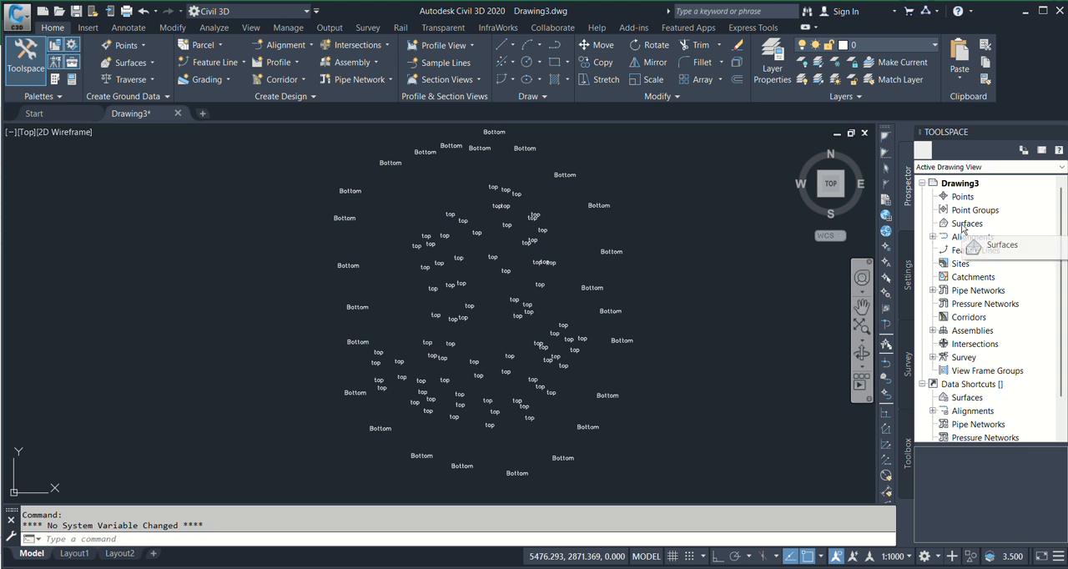
pyautogui.click(908, 278)
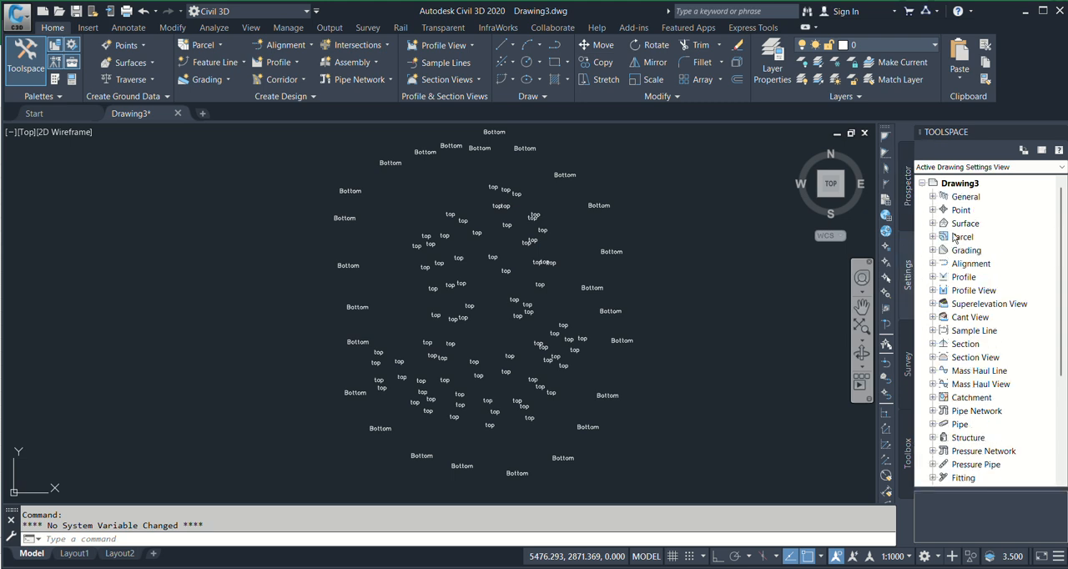
pyautogui.click(910, 364)
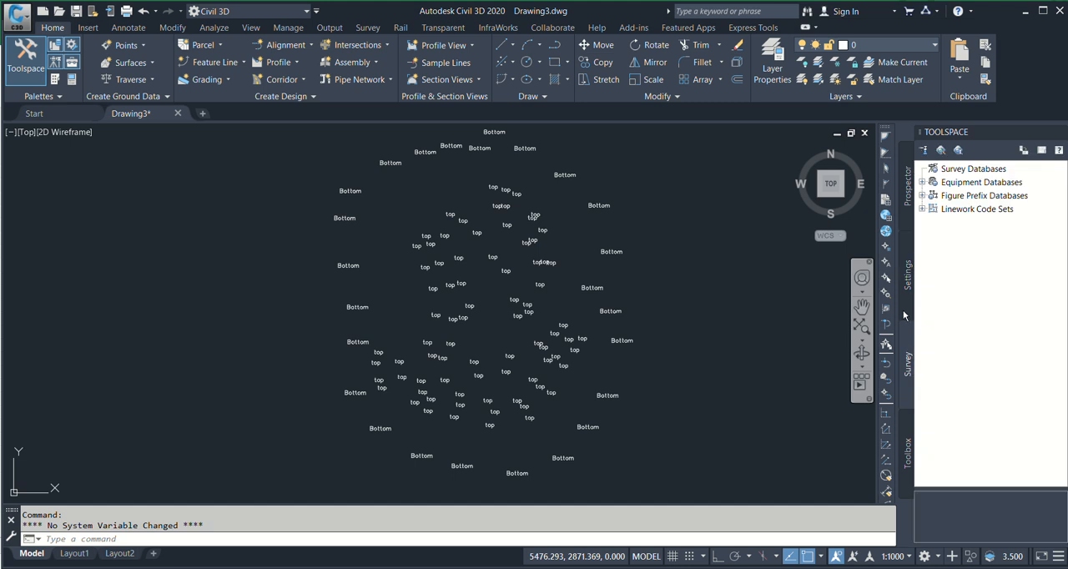
pyautogui.click(907, 463)
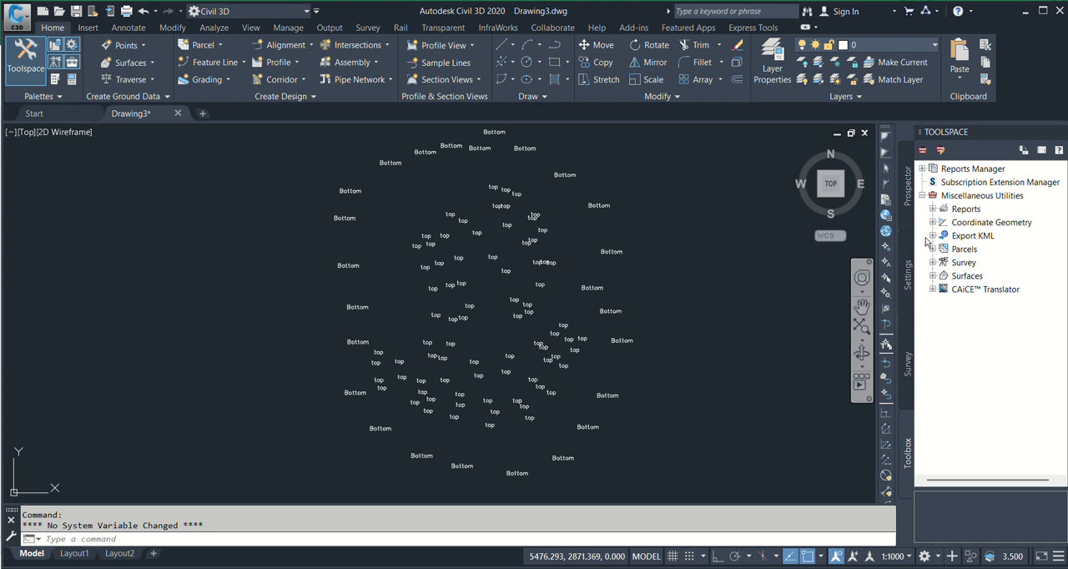
# Create a TIN surface named bottom under the drawing's Surfaces collection
pyautogui.click(908, 192)
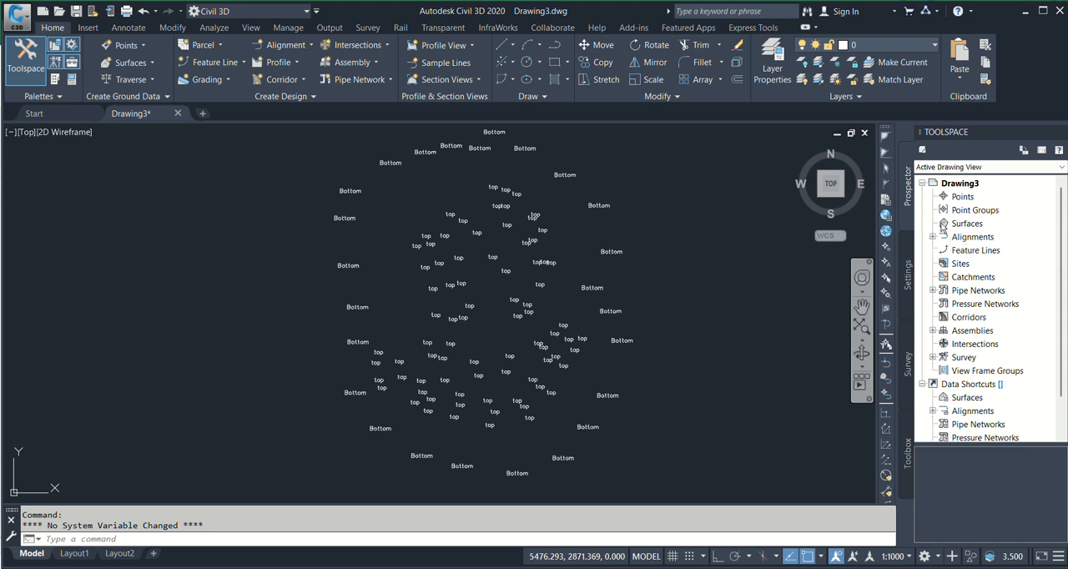
pyautogui.click(946, 227)
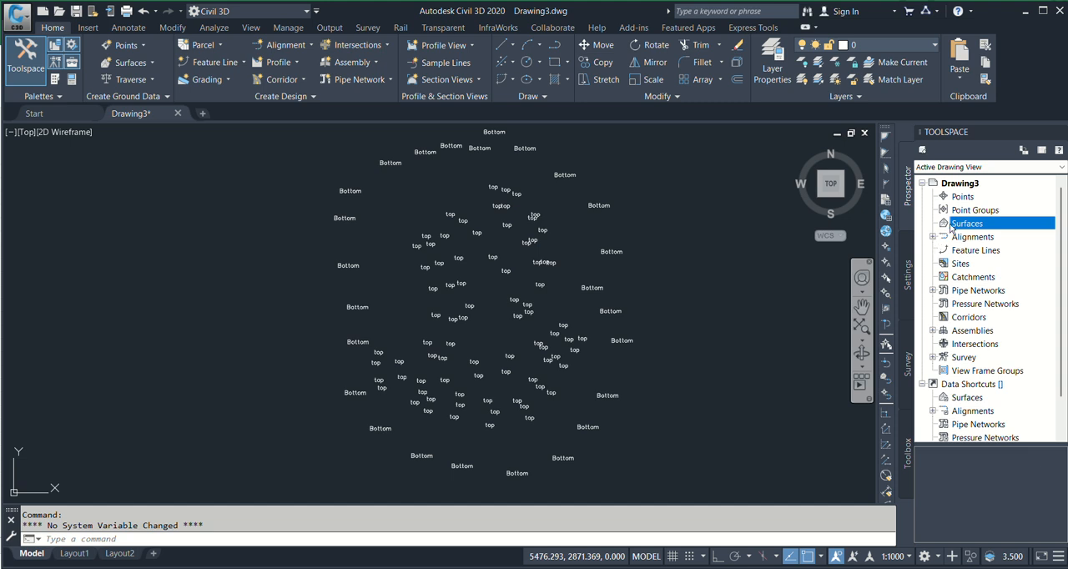
pyautogui.rightClick(960, 225)
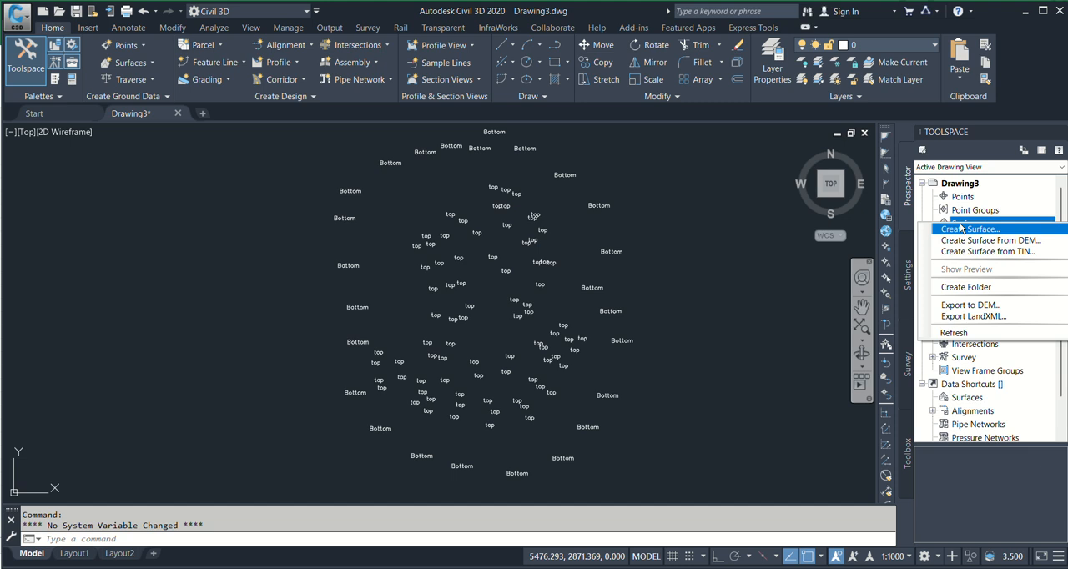
pyautogui.click(968, 229)
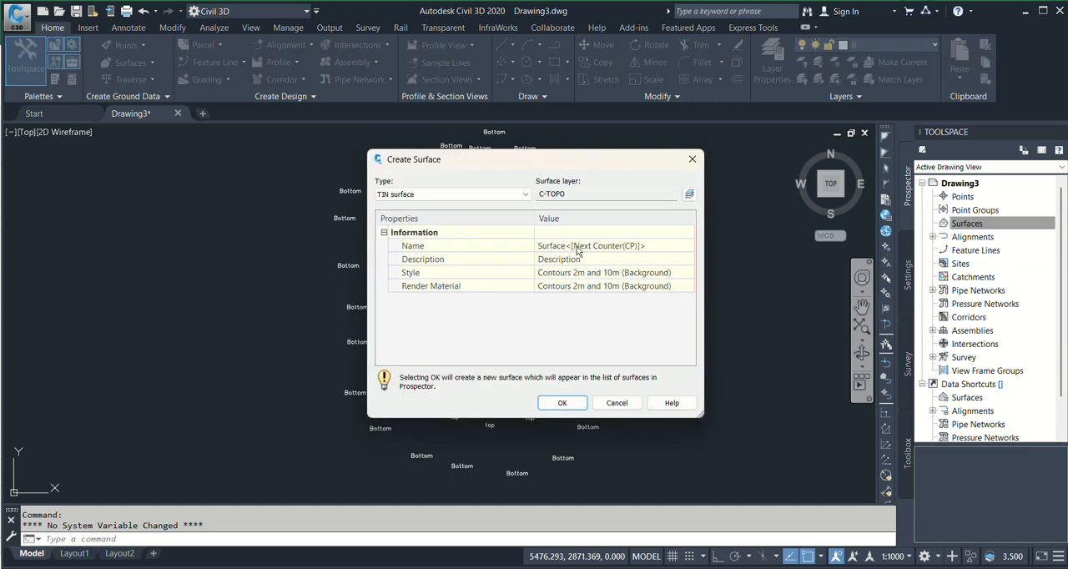
pyautogui.click(621, 245)
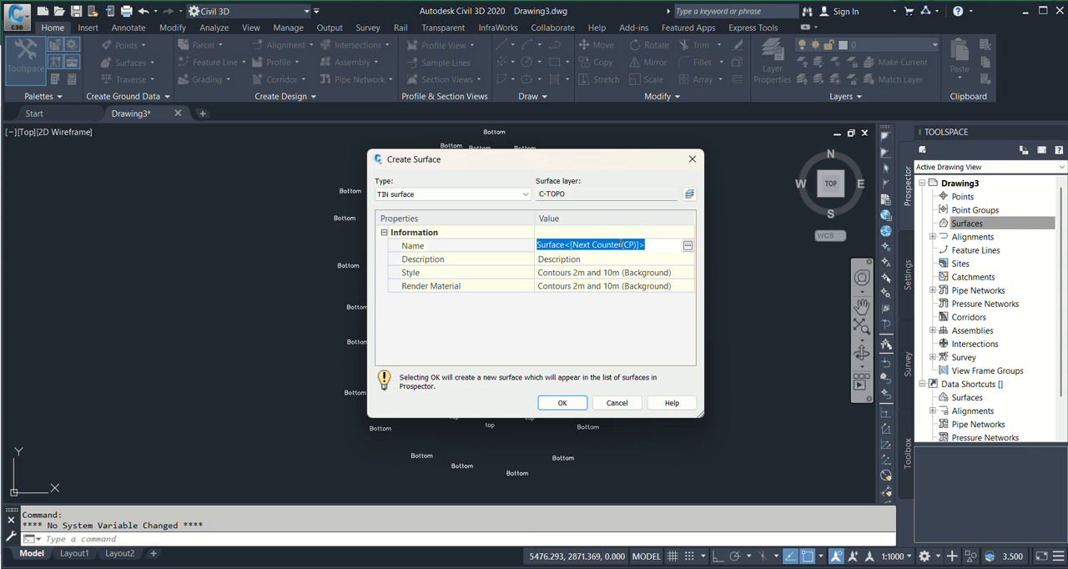
pyautogui.write('bottom')
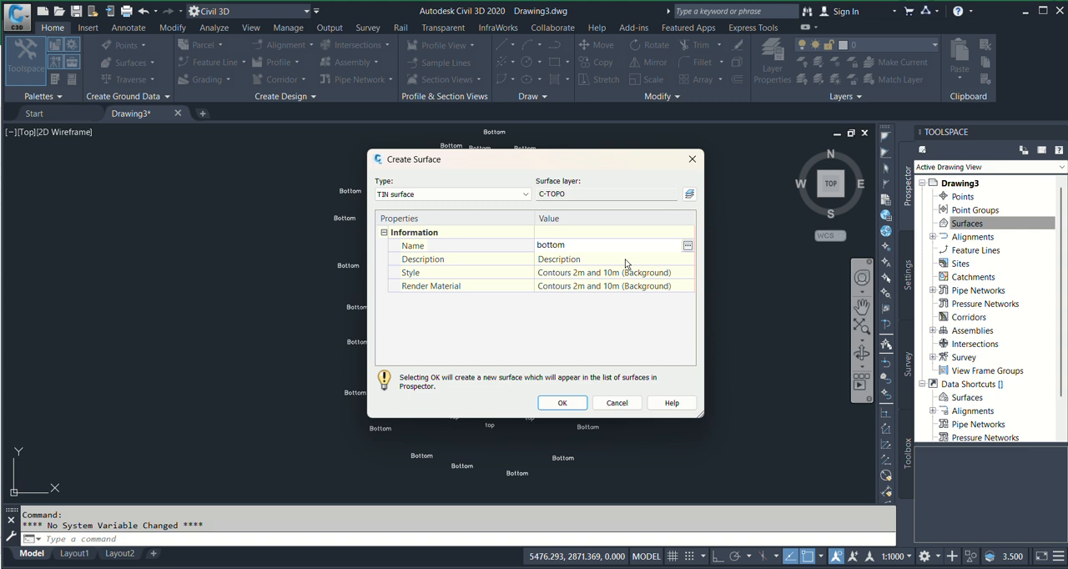
pyautogui.click(551, 405)
# Expand the Surfaces collection and create a second TIN surface named TOP
pyautogui.click(966, 224)
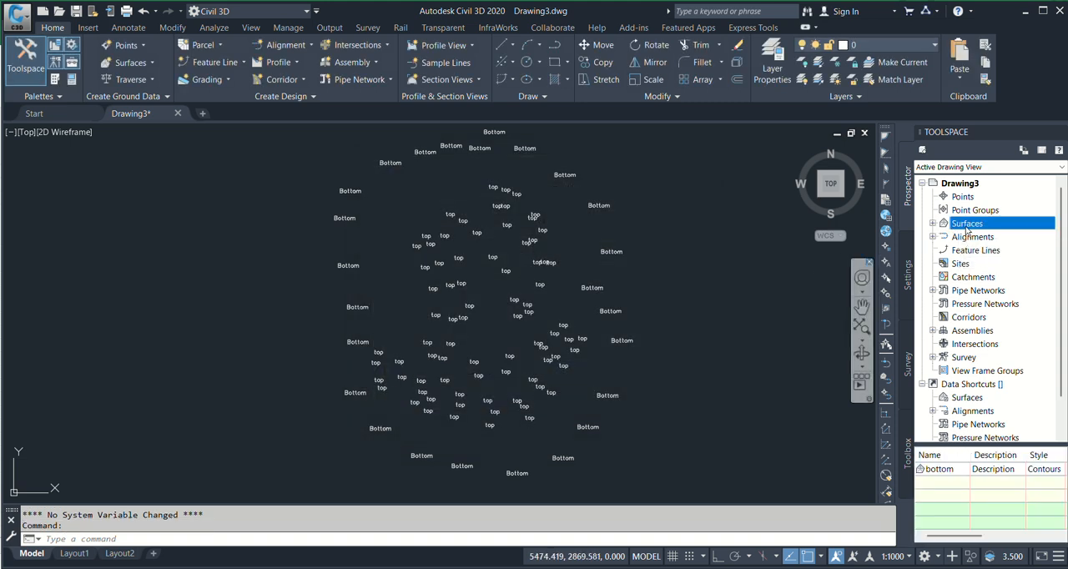
pyautogui.click(933, 224)
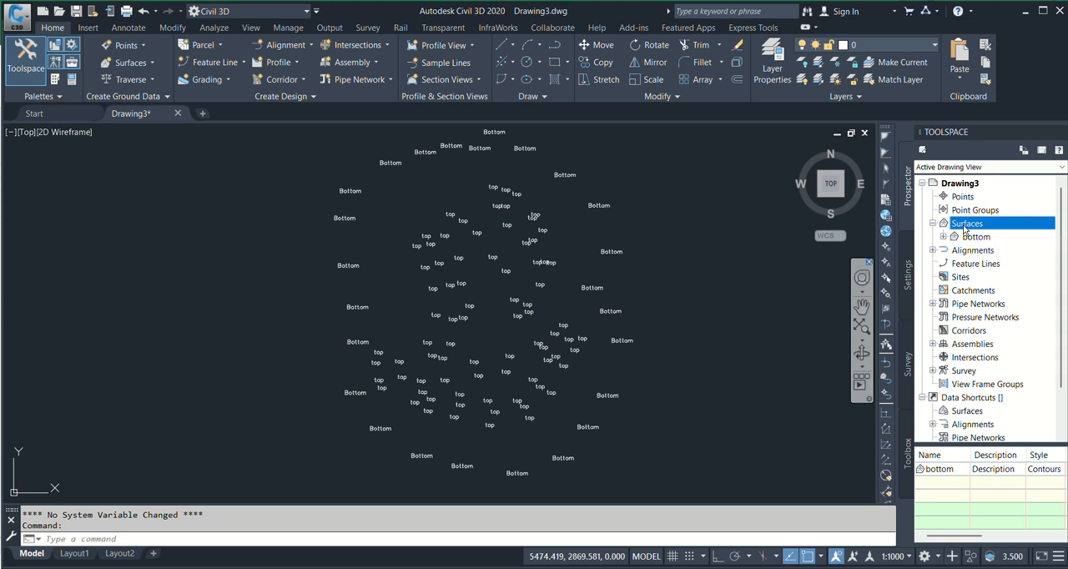
pyautogui.rightClick(968, 226)
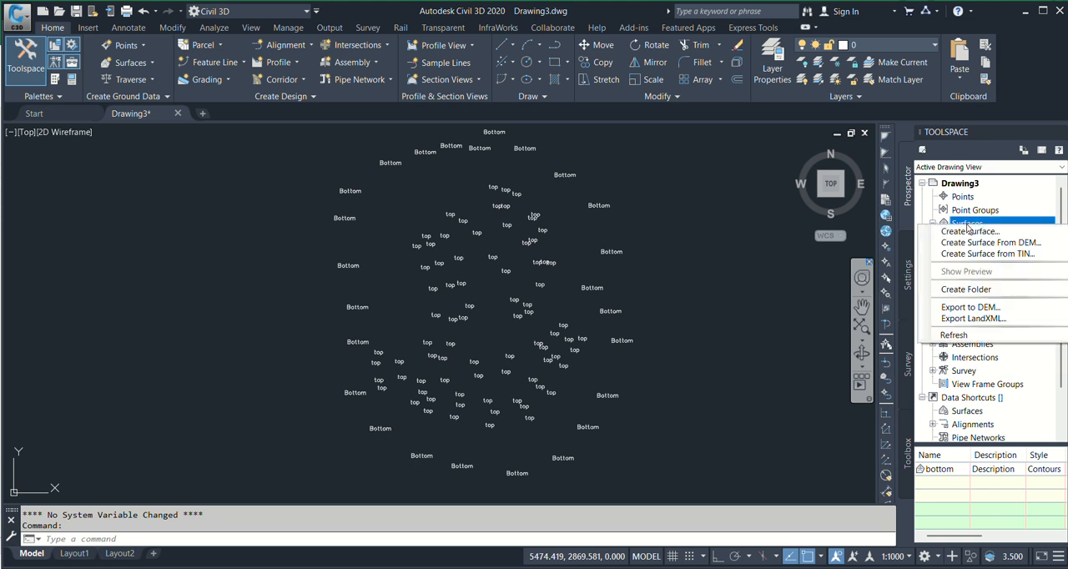
pyautogui.click(981, 237)
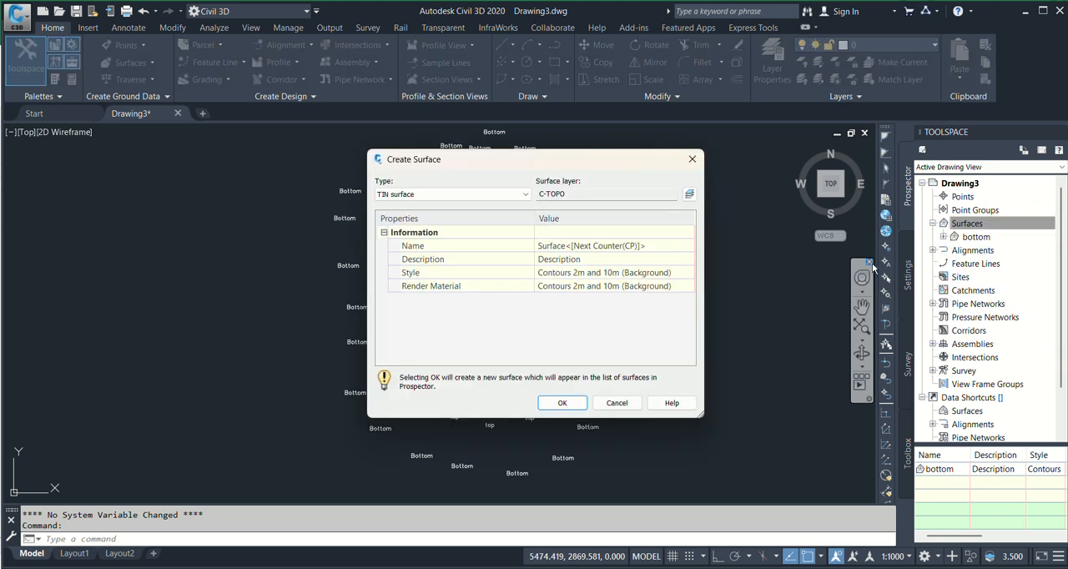
pyautogui.click(653, 243)
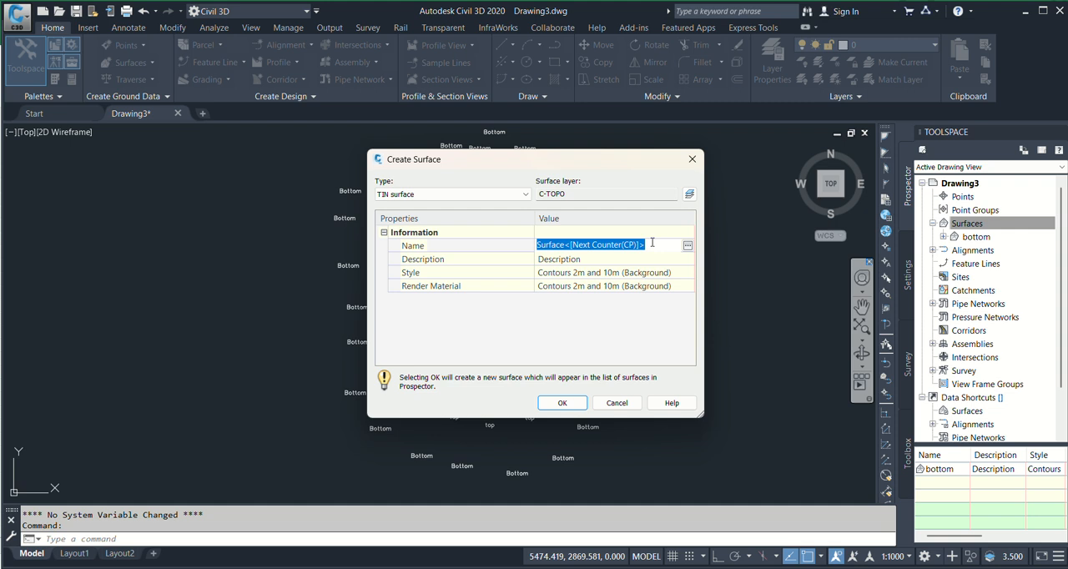
pyautogui.write('TOP')
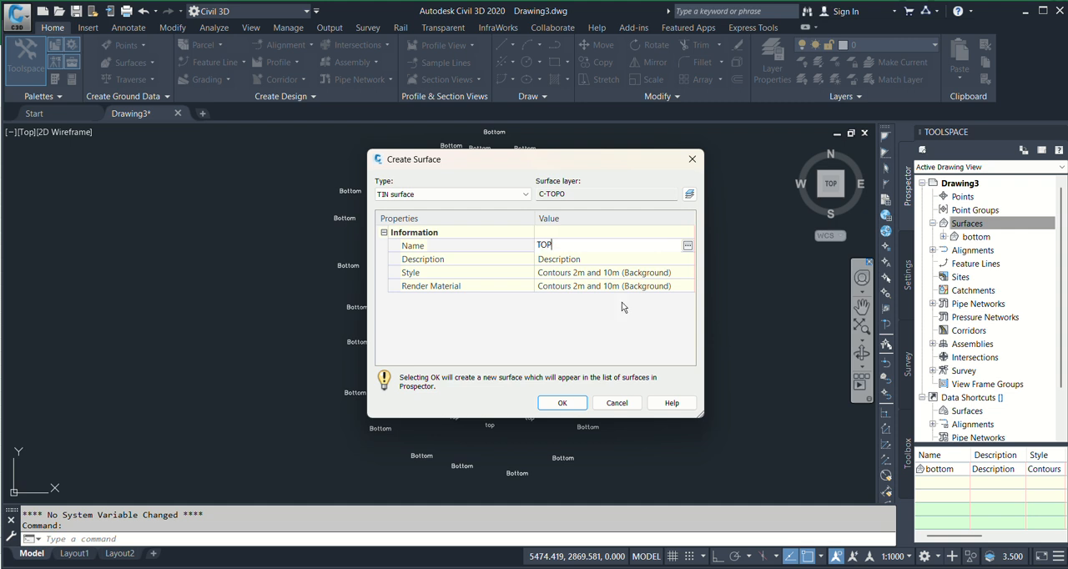
pyautogui.click(561, 402)
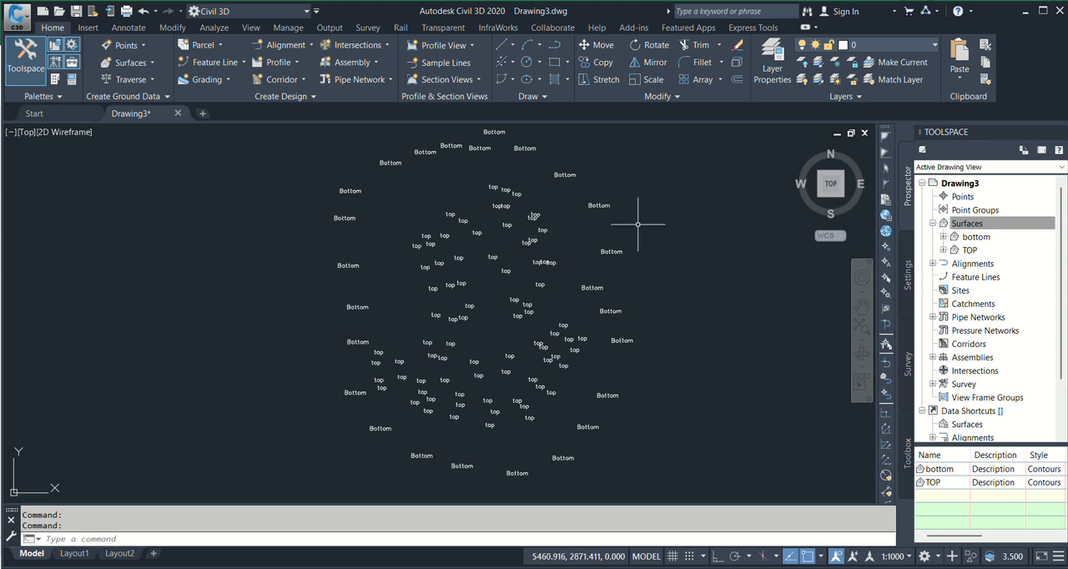
# In the bottom surface's definition, start adding points from drawing objects with the object type Text
pyautogui.click(944, 238)
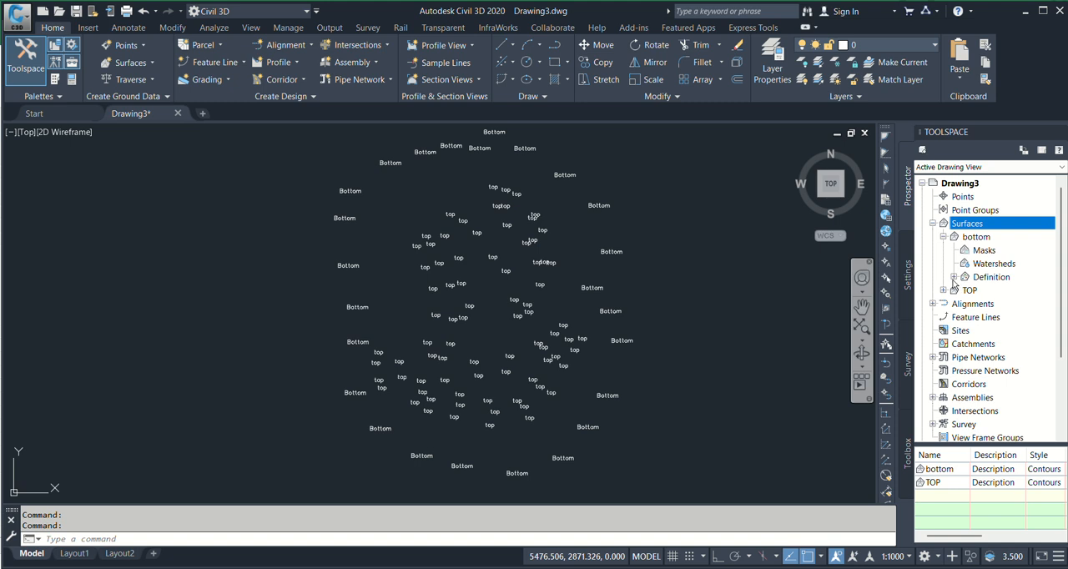
pyautogui.click(954, 277)
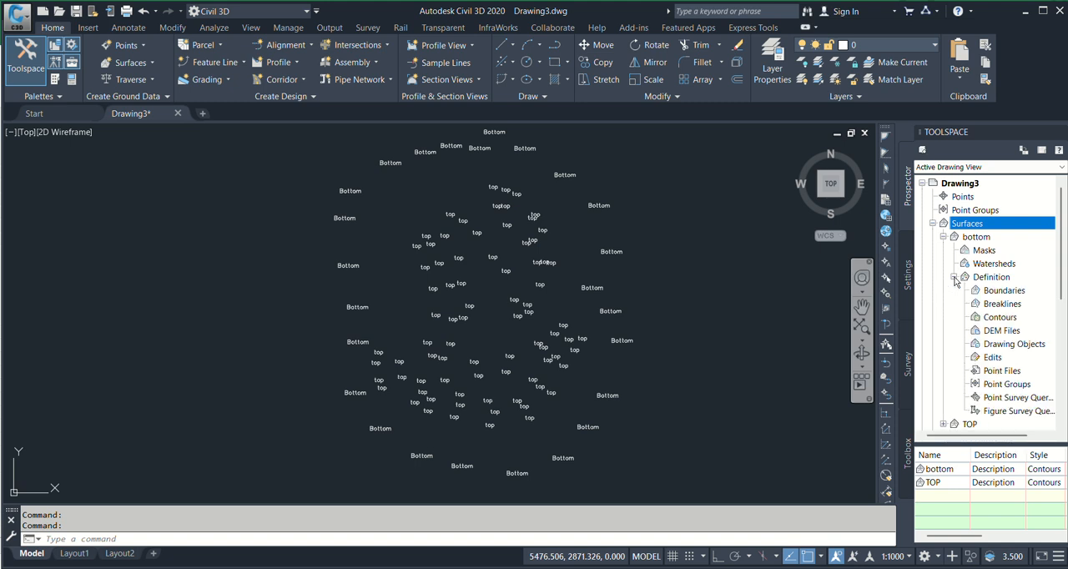
pyautogui.click(1014, 344)
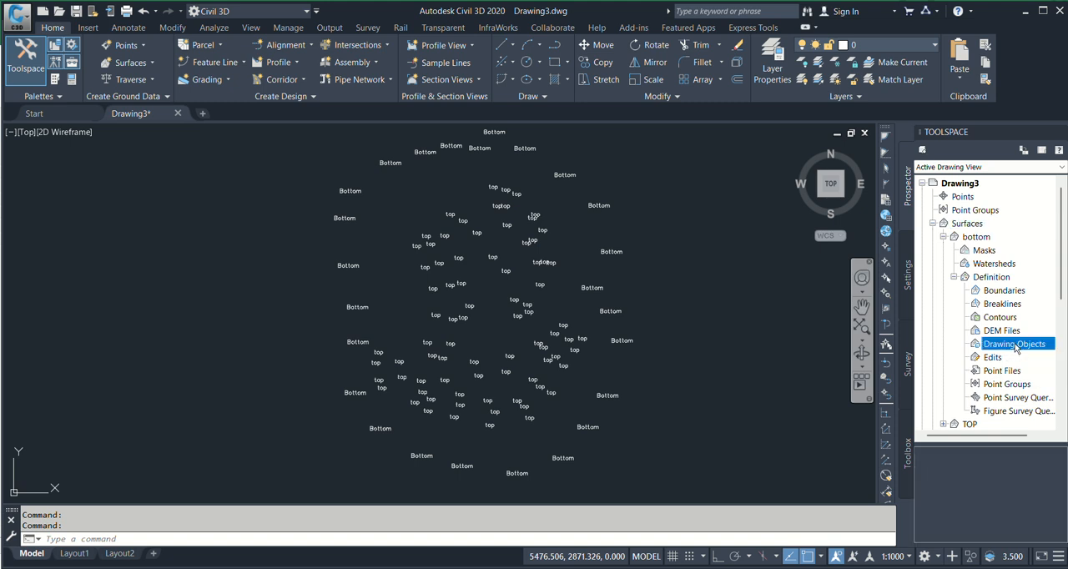
pyautogui.rightClick(1016, 349)
pyautogui.click(1028, 354)
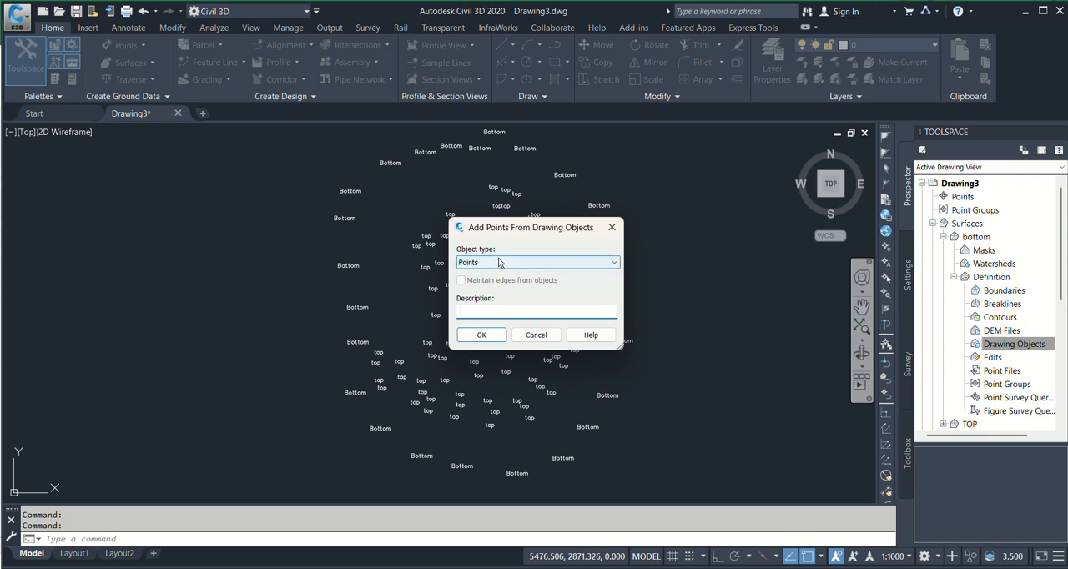
pyautogui.click(498, 264)
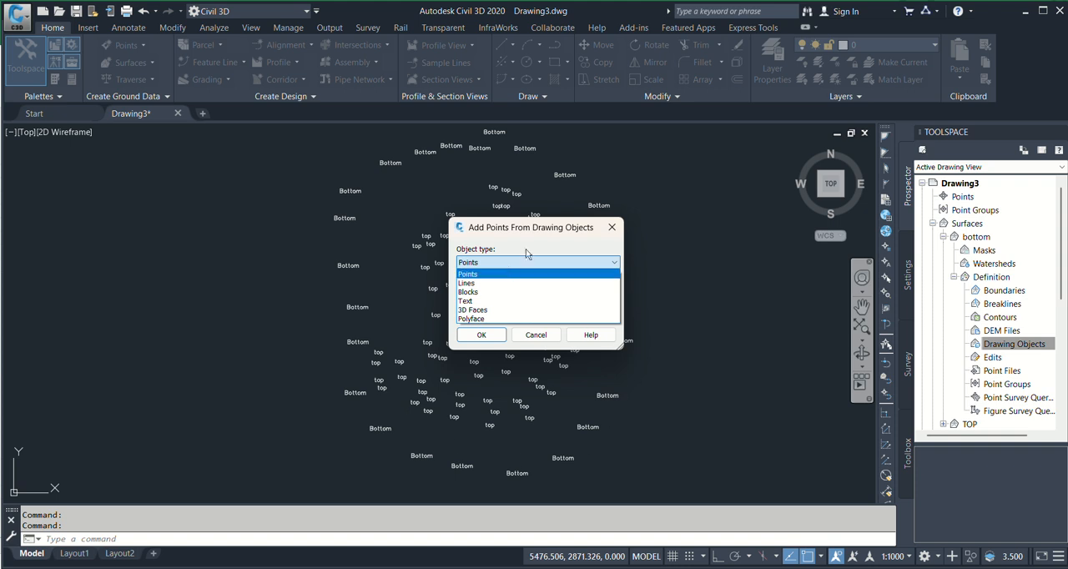
pyautogui.click(466, 302)
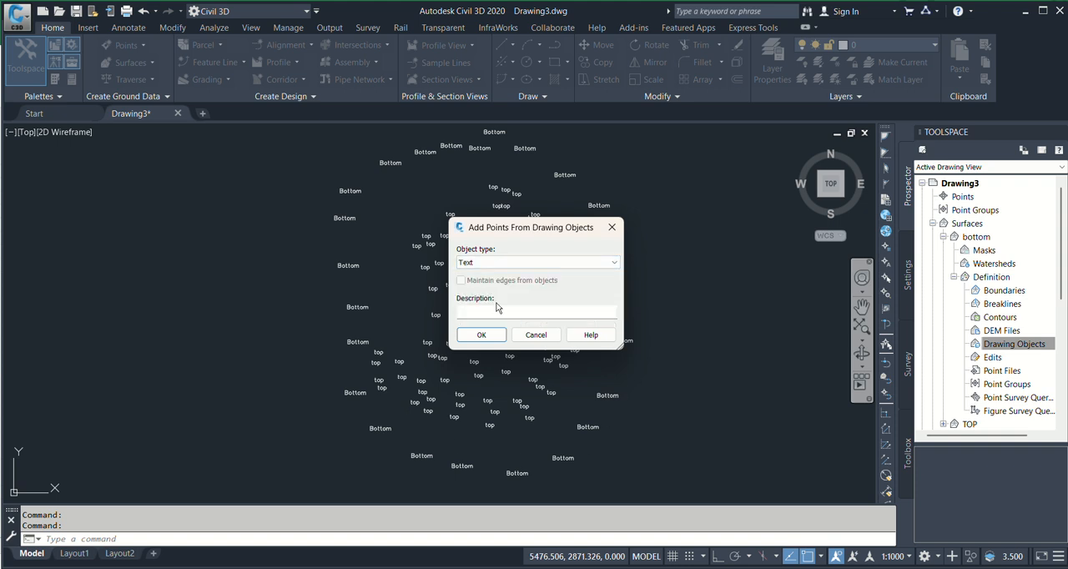
pyautogui.click(491, 334)
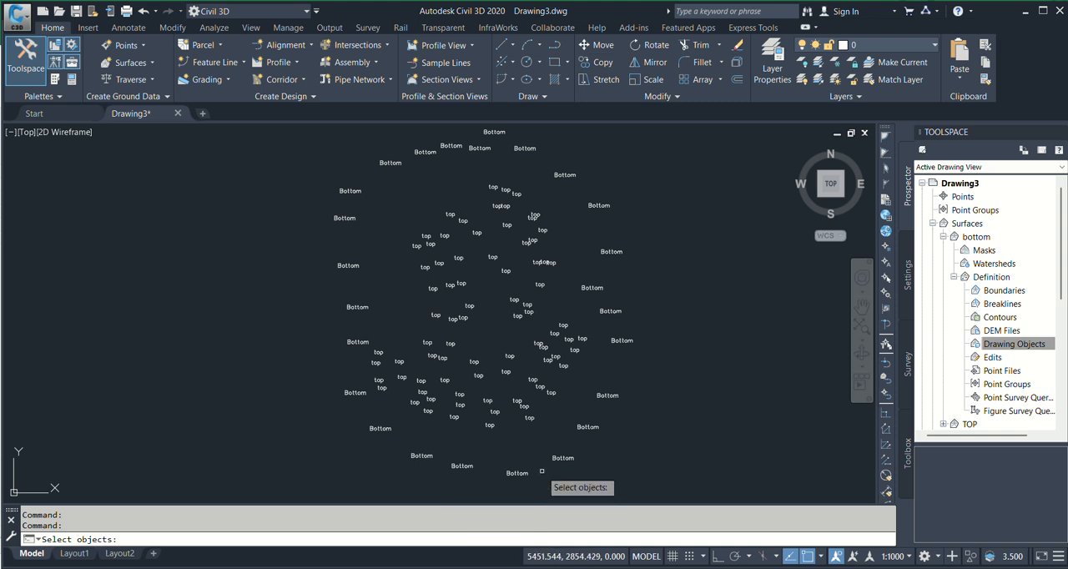
# Select the Bottom texts along the southern and eastern edges of the point cloud, leaving out the top texts
pyautogui.click(597, 474)
pyautogui.click(424, 452)
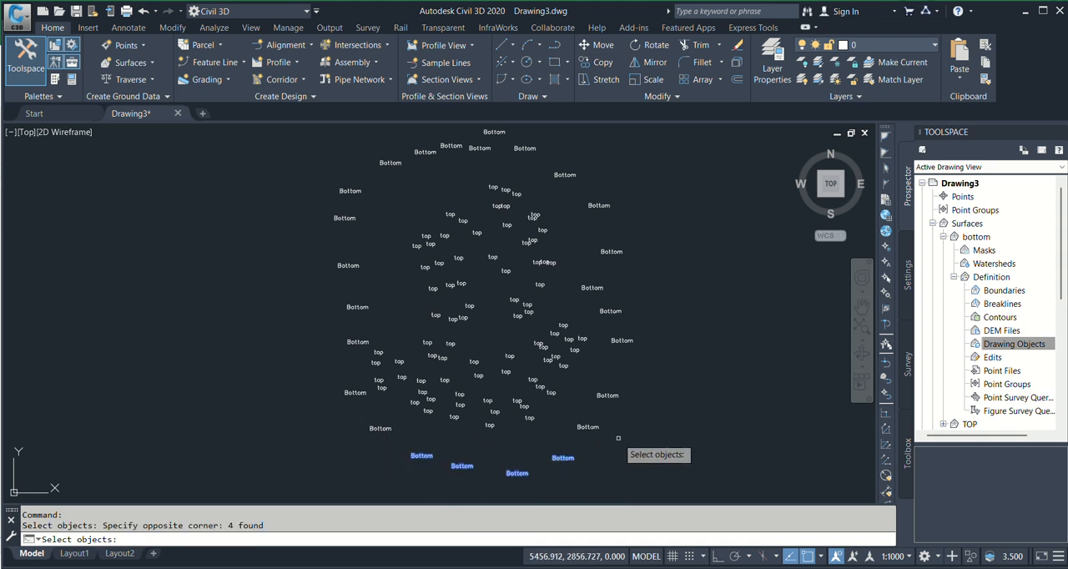
pyautogui.click(640, 445)
pyautogui.click(574, 381)
pyautogui.click(649, 360)
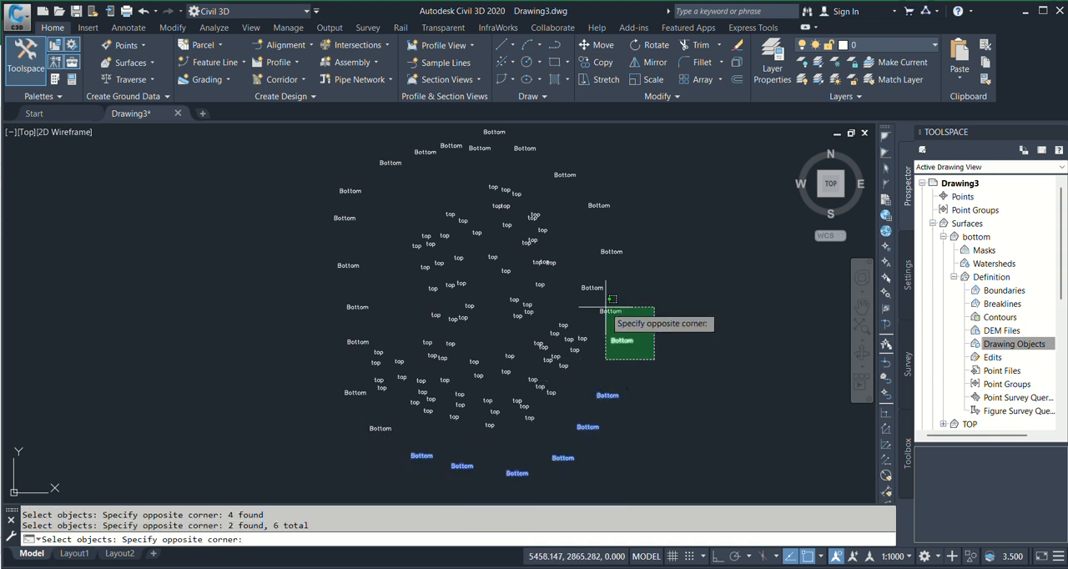
pyautogui.click(590, 282)
pyautogui.click(594, 202)
pyautogui.scroll(2, 620, 191)
pyautogui.moveTo(620, 191); pyautogui.dragTo(654, 245, button='middle')
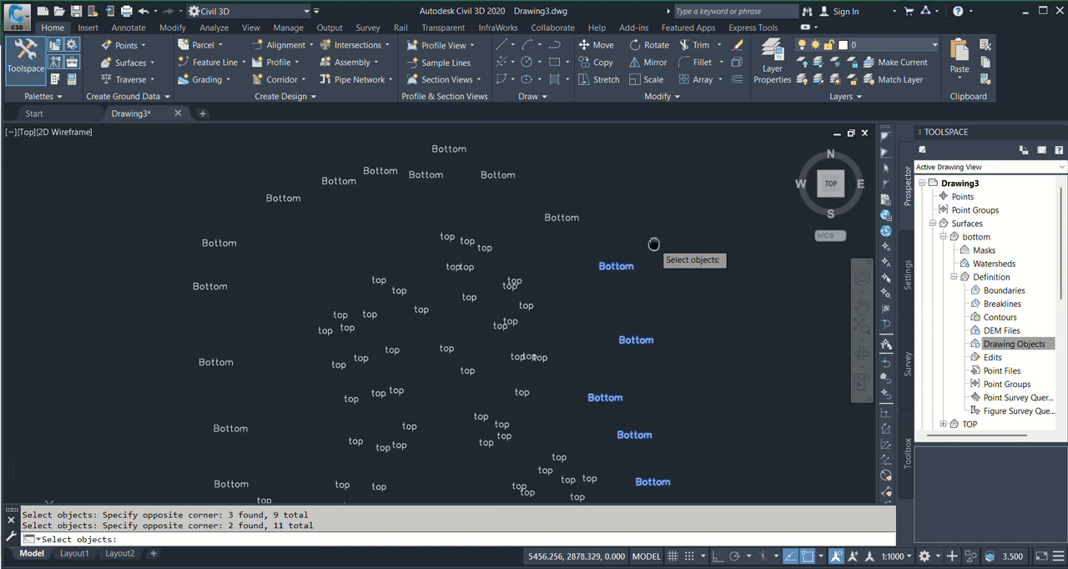
pyautogui.click(622, 221)
pyautogui.click(523, 222)
pyautogui.click(523, 222)
# Add the remaining Bottom texts along the northern and western edges to the selection and finish adding them to the bottom surface
pyautogui.scroll(-2, 570, 195)
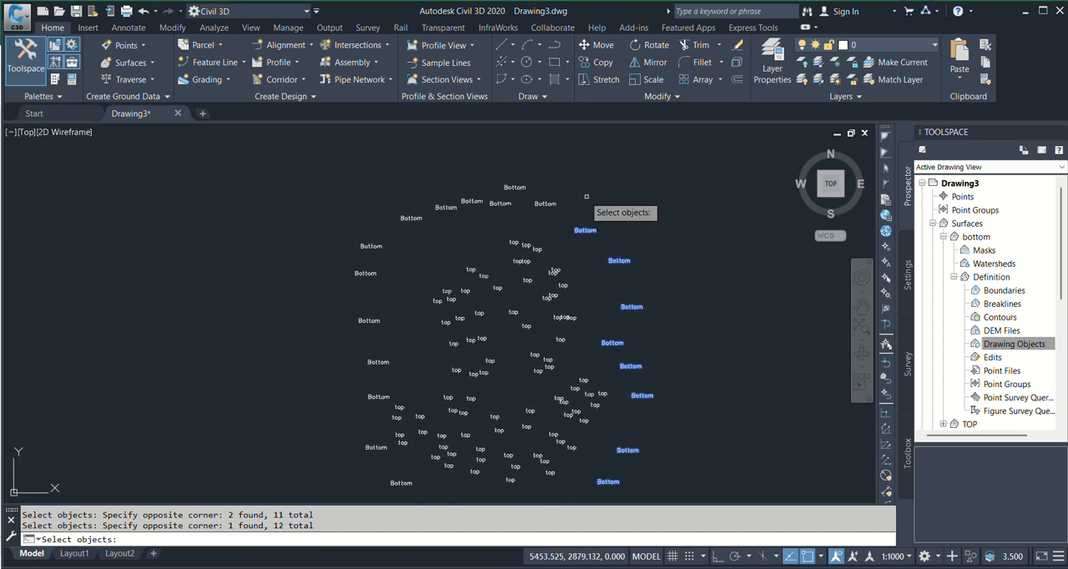
pyautogui.click(560, 166)
pyautogui.click(417, 233)
pyautogui.click(398, 177)
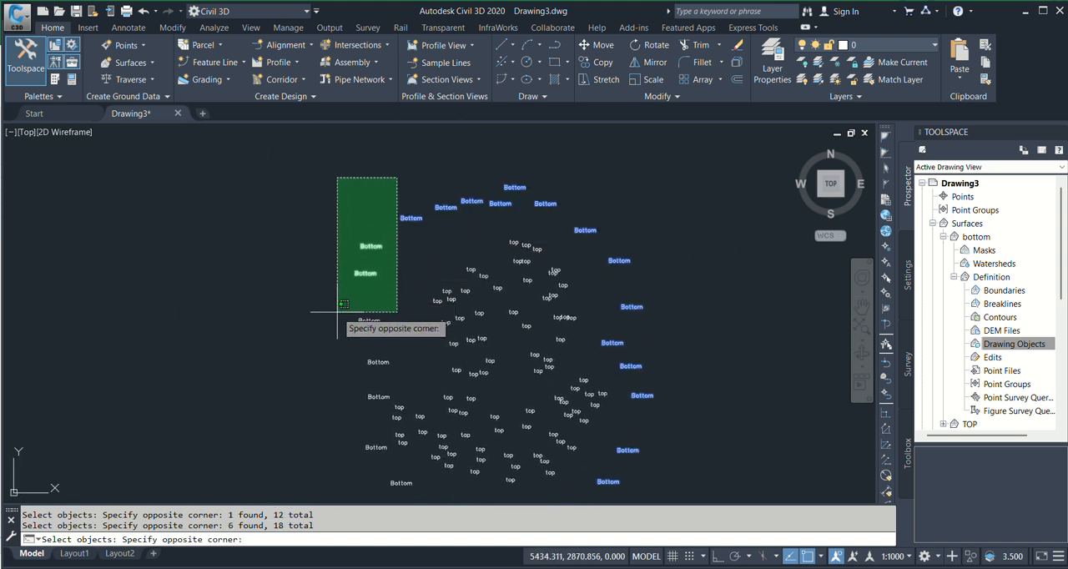
pyautogui.click(337, 313)
pyautogui.moveTo(373, 359); pyautogui.dragTo(407, 267, button='middle')
pyautogui.click(414, 217)
pyautogui.click(354, 315)
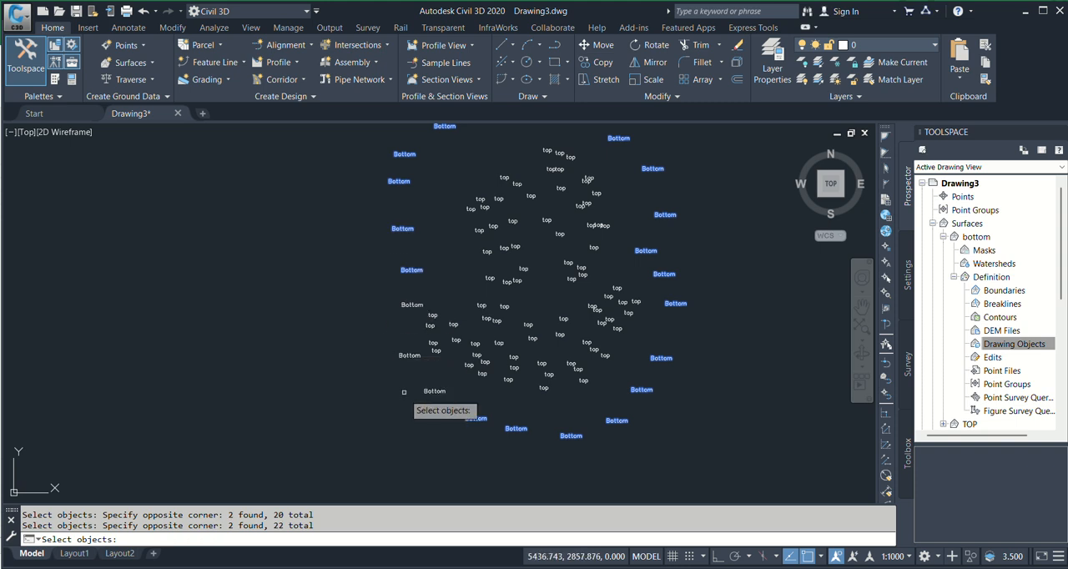
pyautogui.click(417, 401)
pyautogui.click(373, 285)
pyautogui.click(430, 385)
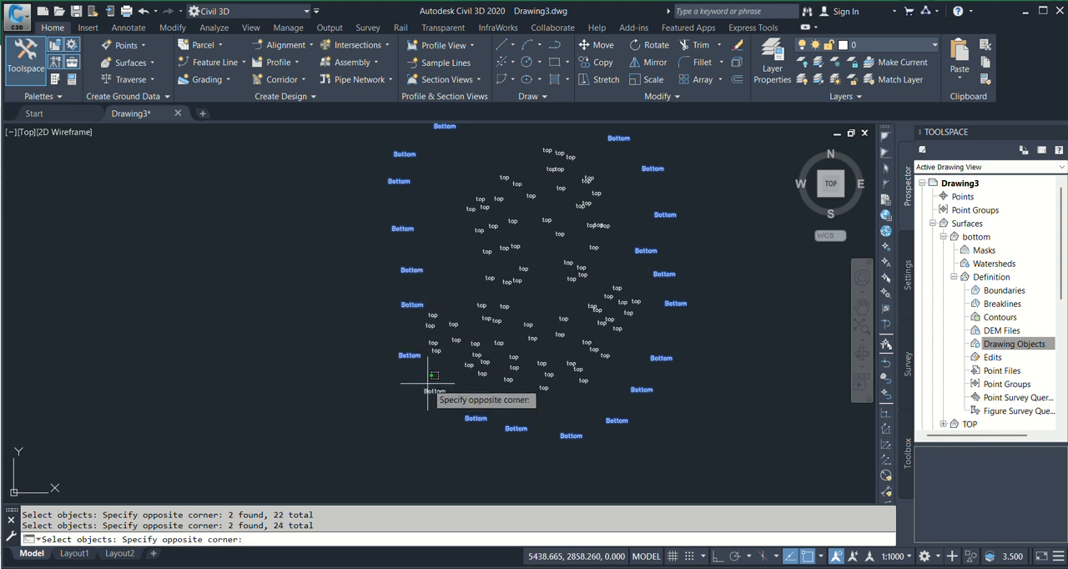
pyautogui.click(418, 414)
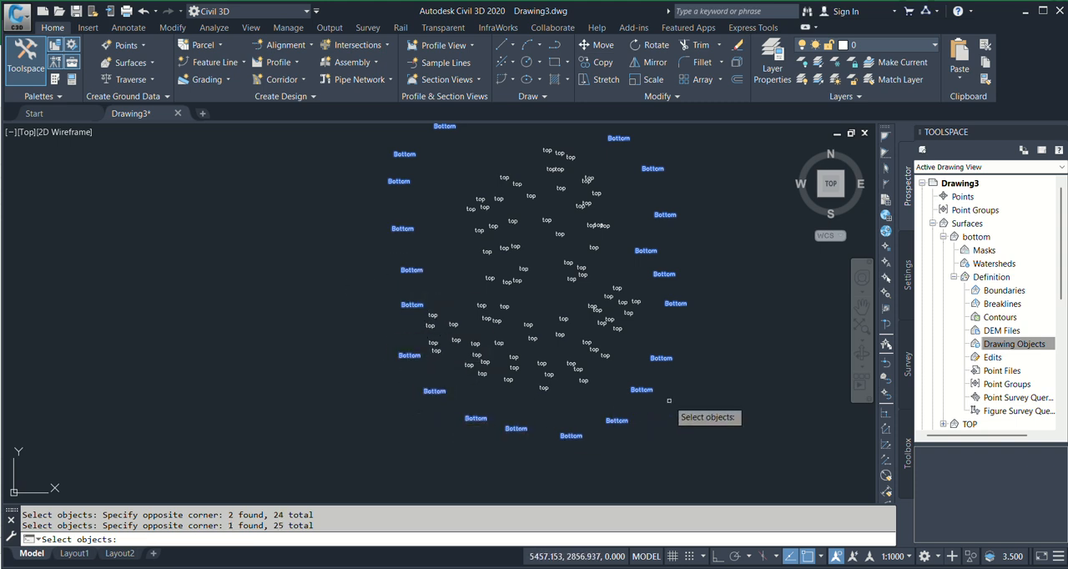
pyautogui.press('Return')
# Inspect the bottom surface in 3D in the Object Viewer, then close the viewer
pyautogui.scroll(-3, 534, 300)
pyautogui.scroll(4, 523, 302)
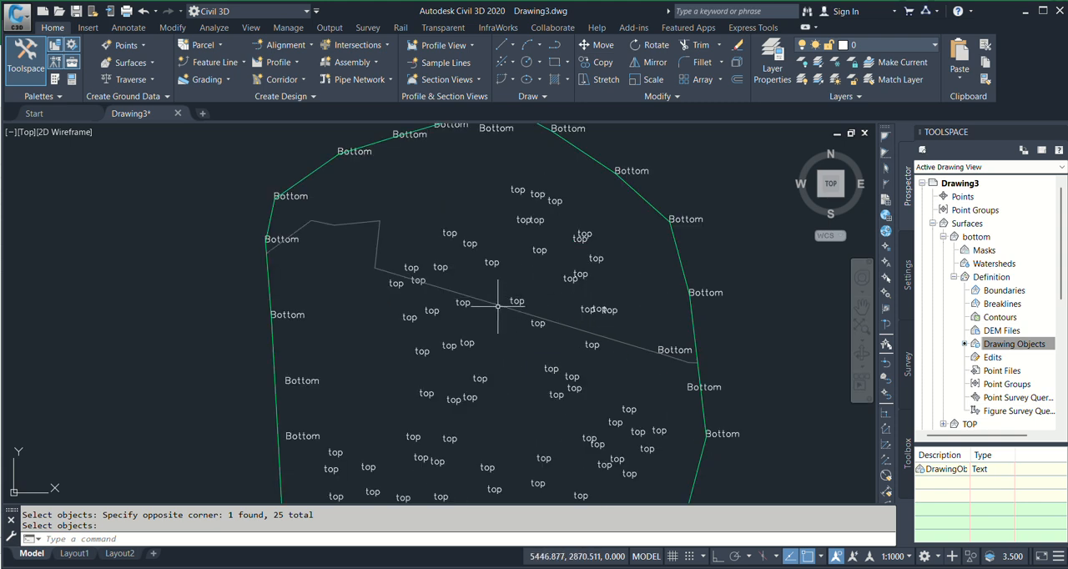
pyautogui.click(498, 306)
pyautogui.scroll(-5, 498, 305)
pyautogui.rightClick(589, 256)
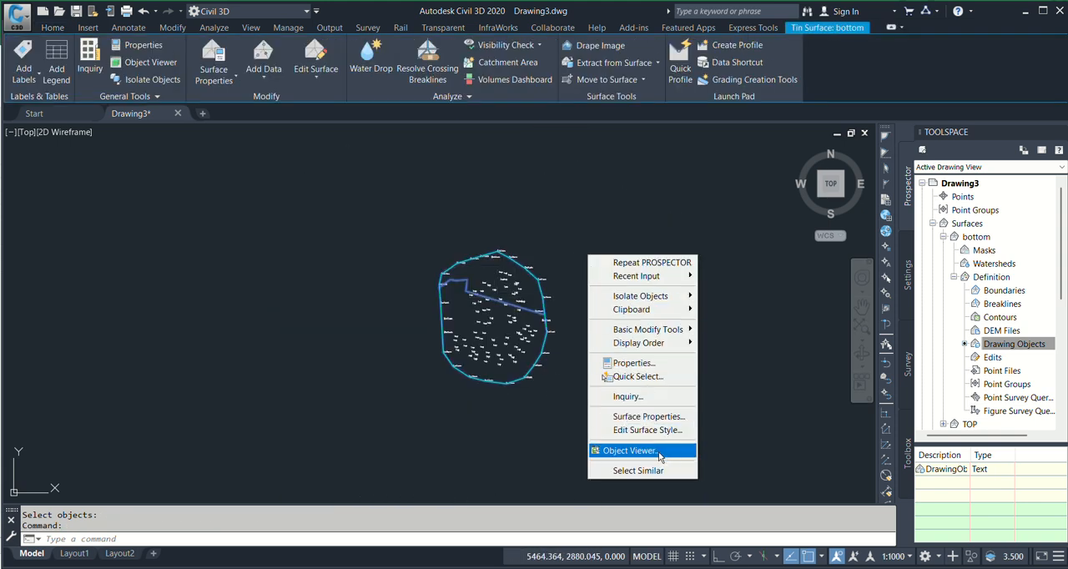
pyautogui.click(632, 451)
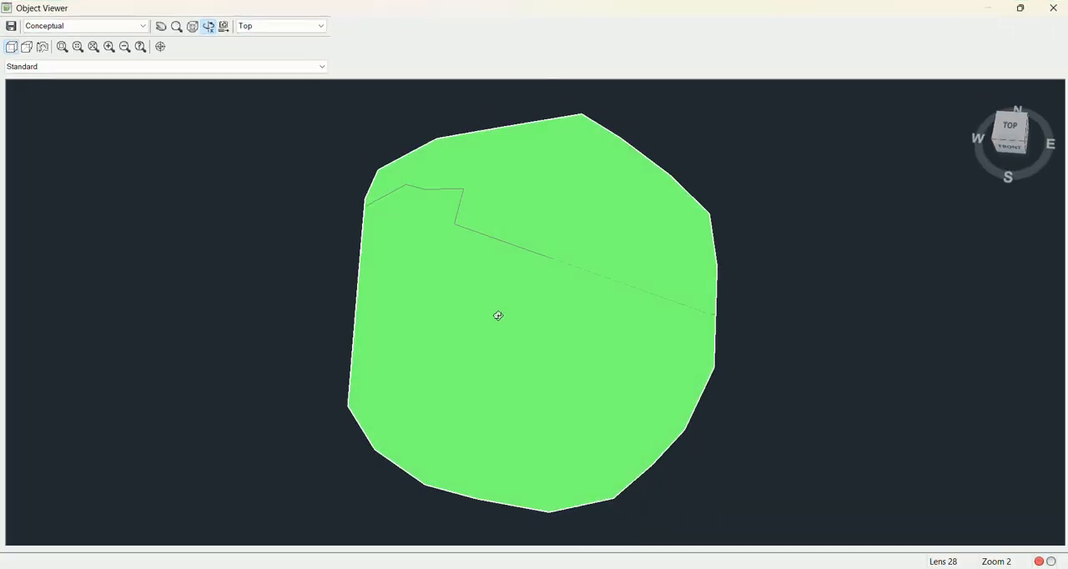
pyautogui.moveTo(498, 315)
pyautogui.mouseDown()
pyautogui.moveTo(508, 345)
pyautogui.moveTo(453, 322)
pyautogui.moveTo(445, 277)
pyautogui.moveTo(556, 364)
pyautogui.moveTo(598, 341)
pyautogui.moveTo(501, 317)
pyautogui.mouseUp()
pyautogui.press('Escape')
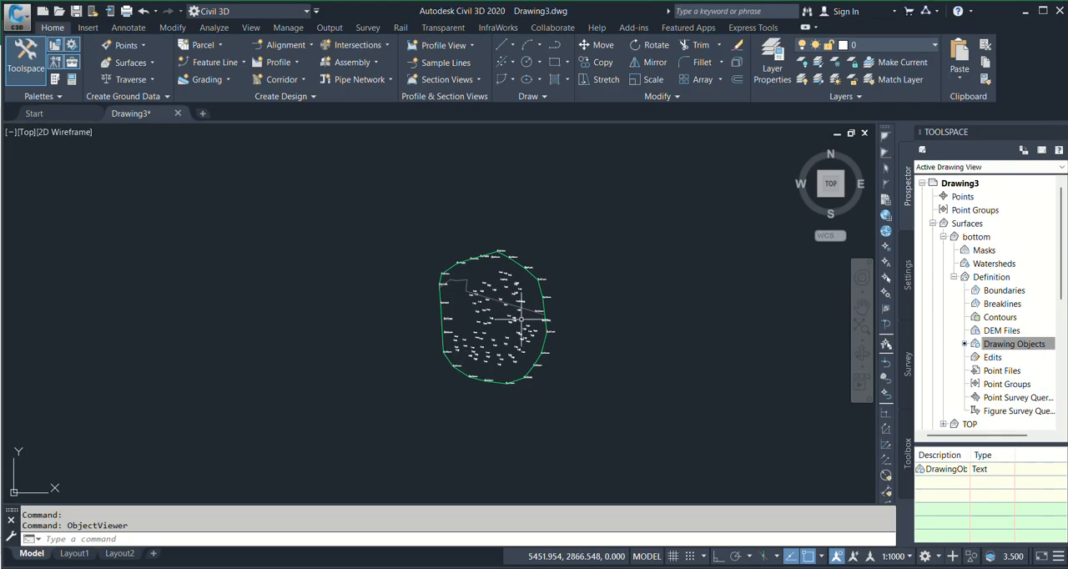
# Edit the bottom surface's style so that its Triangles component is visible in the Plan view direction
pyautogui.scroll(2, 464, 285)
pyautogui.scroll(4, 469, 286)
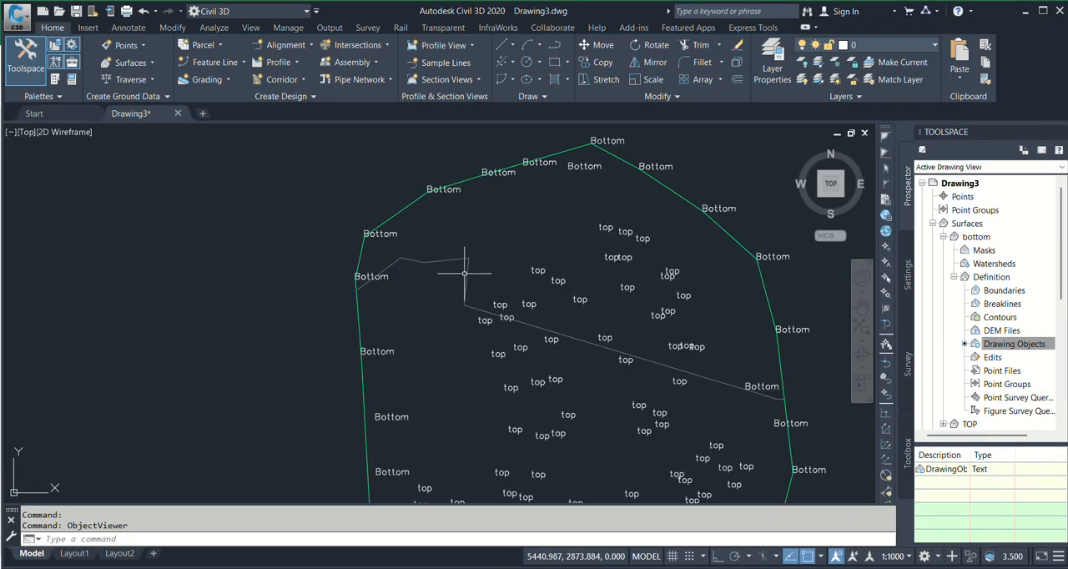
pyautogui.click(468, 277)
pyautogui.scroll(-6, 457, 271)
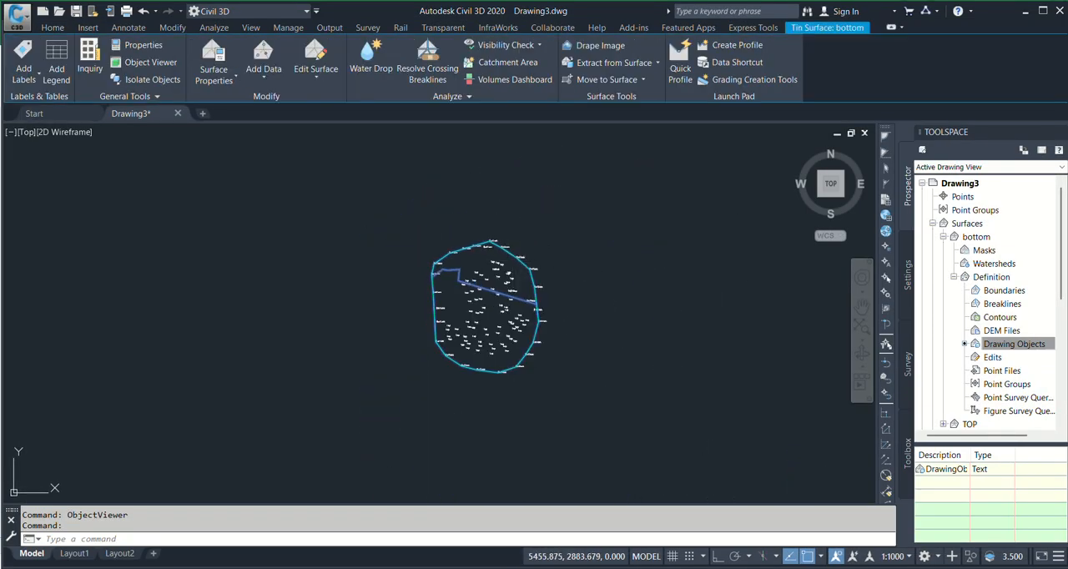
pyautogui.rightClick(533, 224)
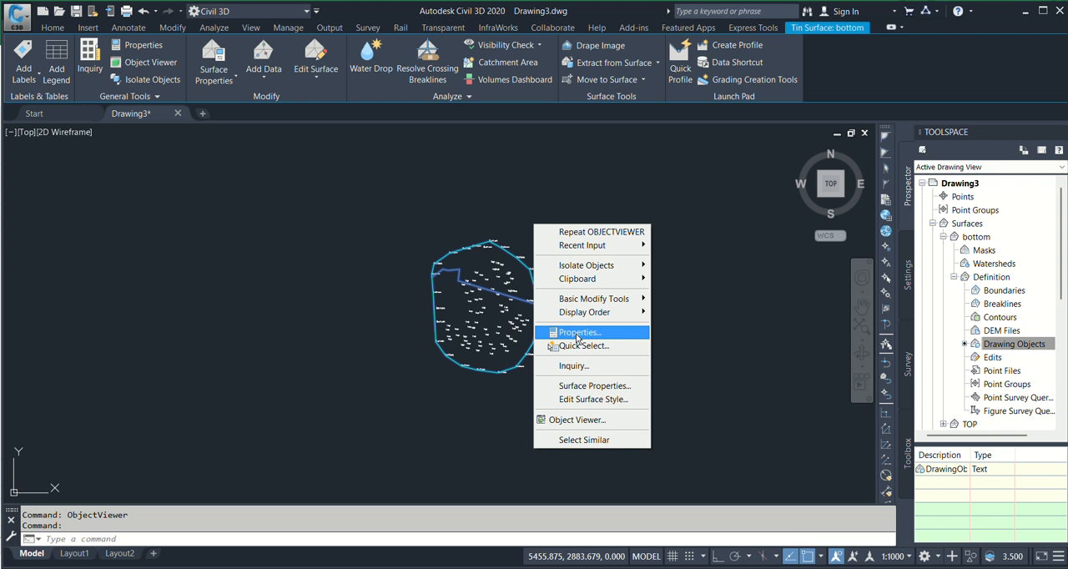
pyautogui.click(573, 401)
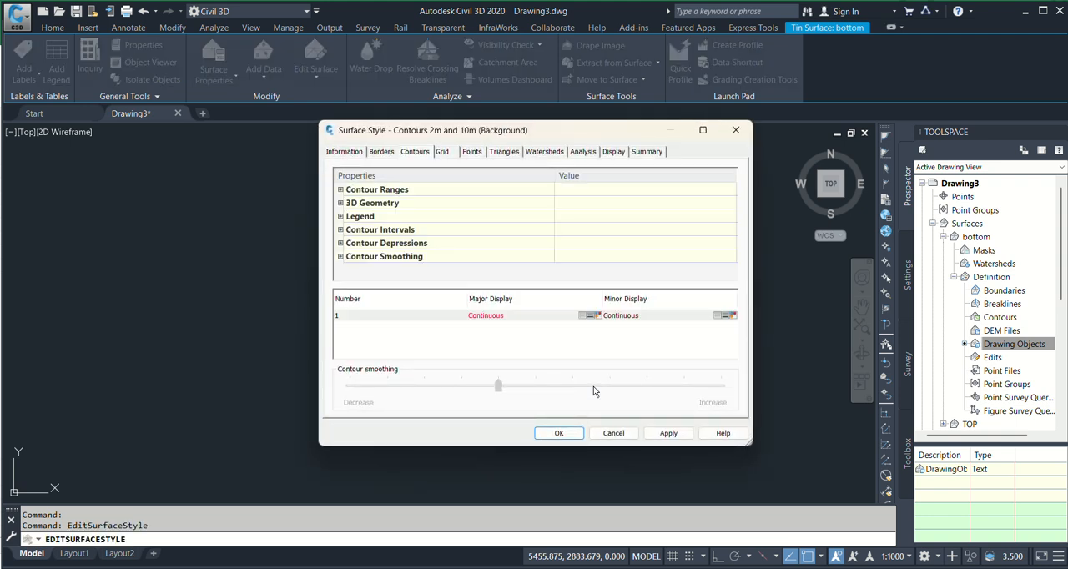
pyautogui.click(614, 152)
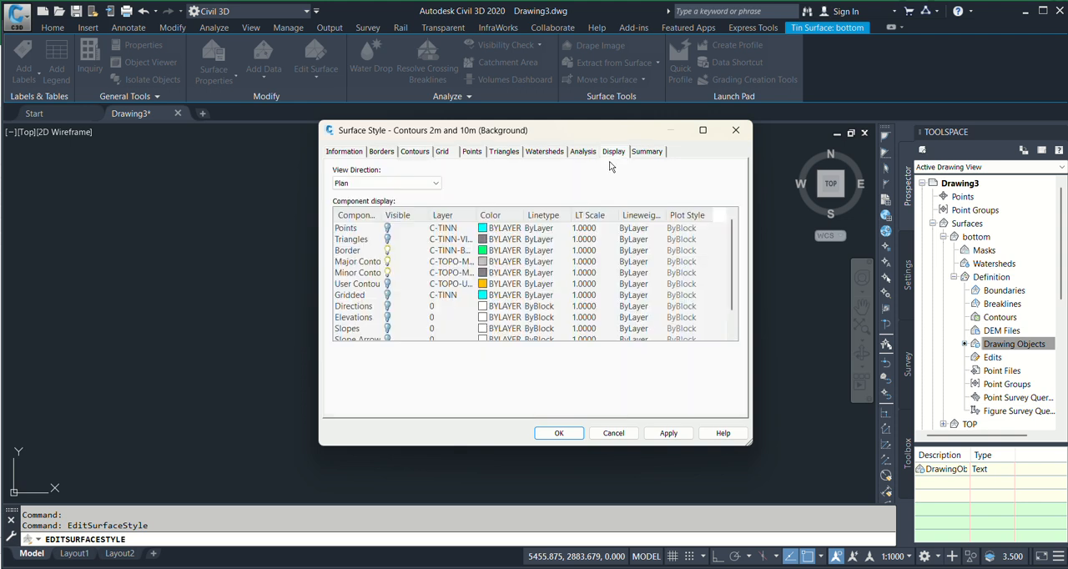
pyautogui.click(387, 240)
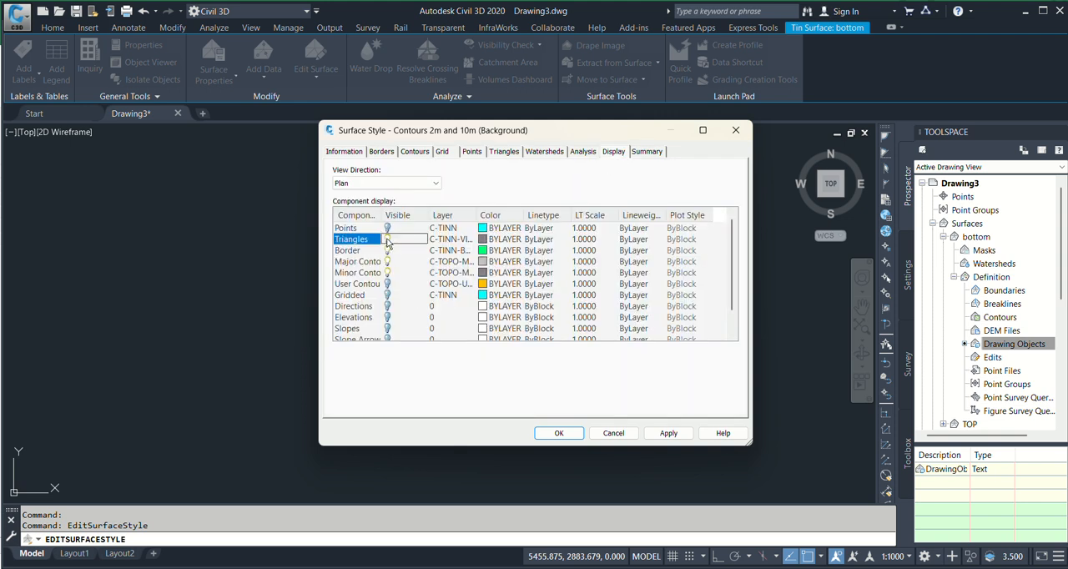
pyautogui.click(665, 435)
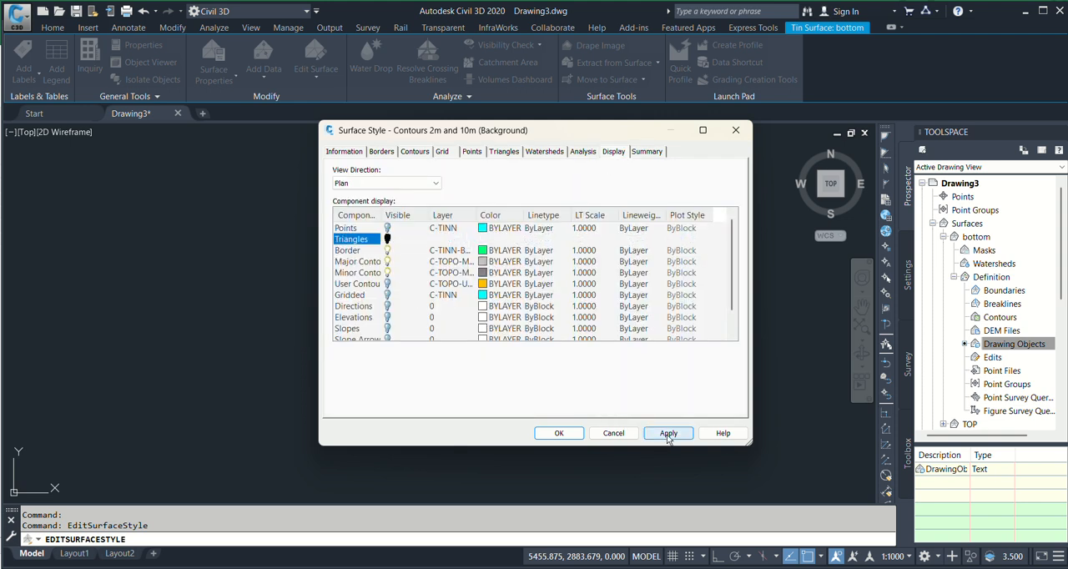
pyautogui.click(558, 433)
# Examine the bottom surface's triangle edges along the western and eastern borders against the outer Bottom points
pyautogui.scroll(8, 543, 372)
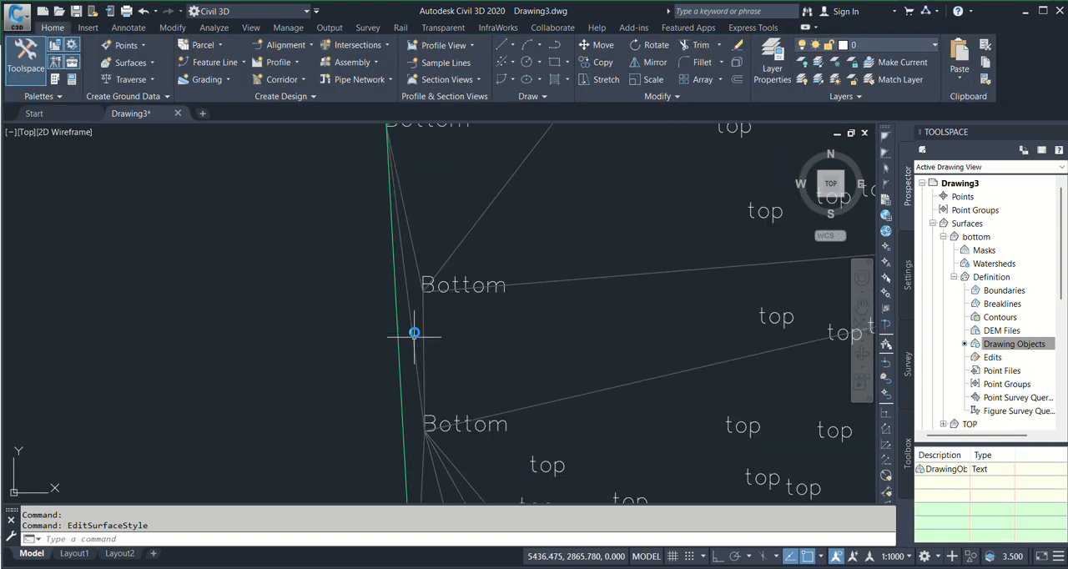
pyautogui.scroll(-2, 417, 239)
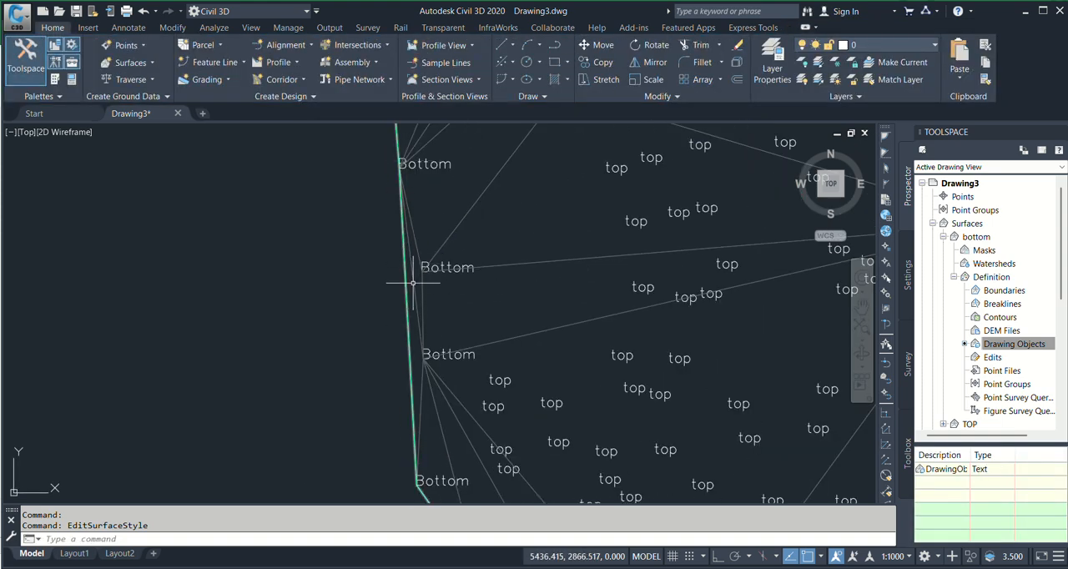
pyautogui.scroll(-4, 409, 337)
pyautogui.moveTo(426, 352); pyautogui.dragTo(395, 350, button='middle')
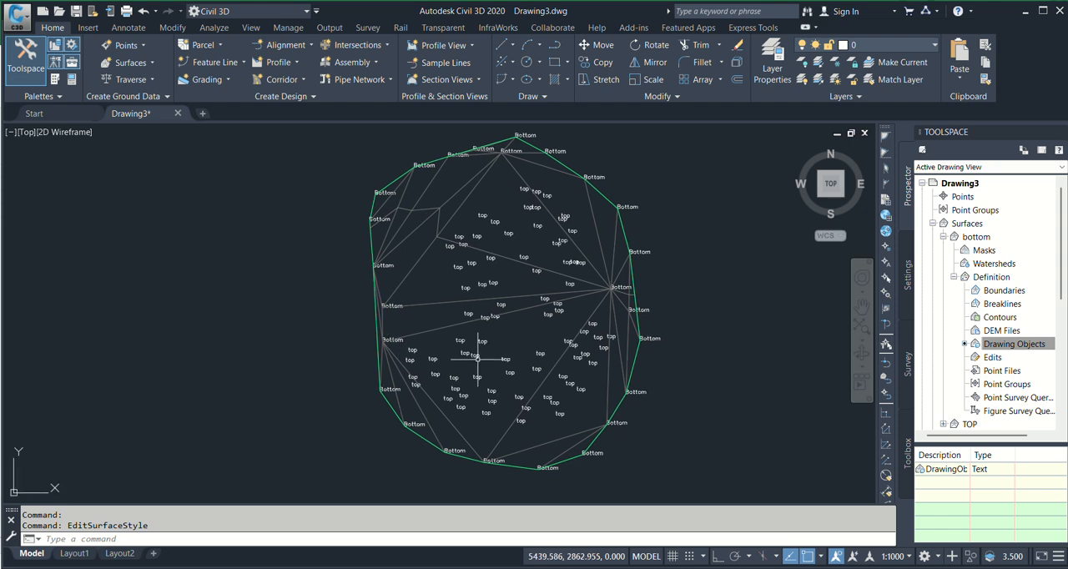
pyautogui.scroll(5, 660, 326)
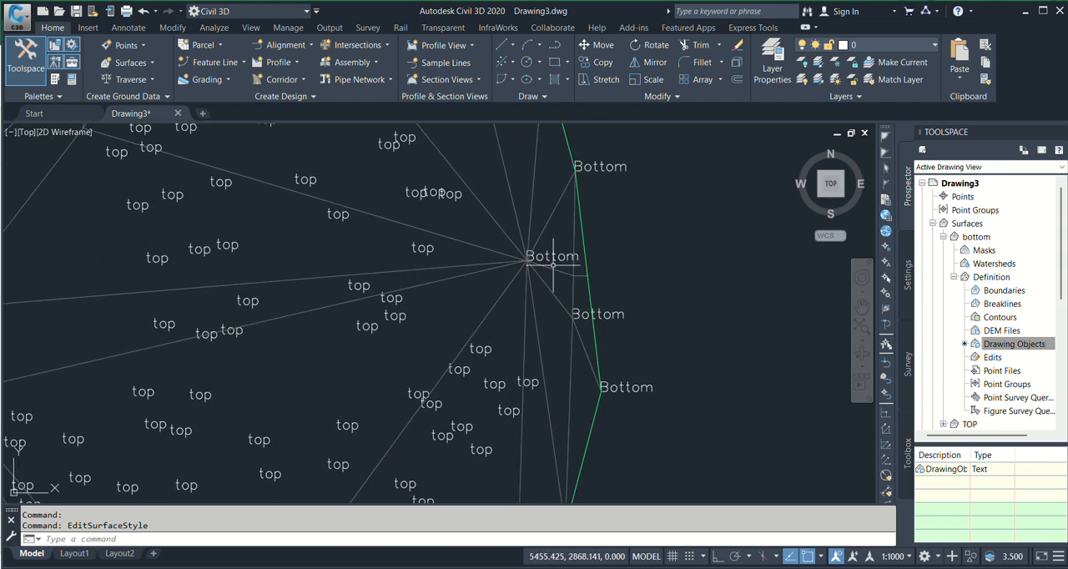
pyautogui.scroll(-4, 553, 265)
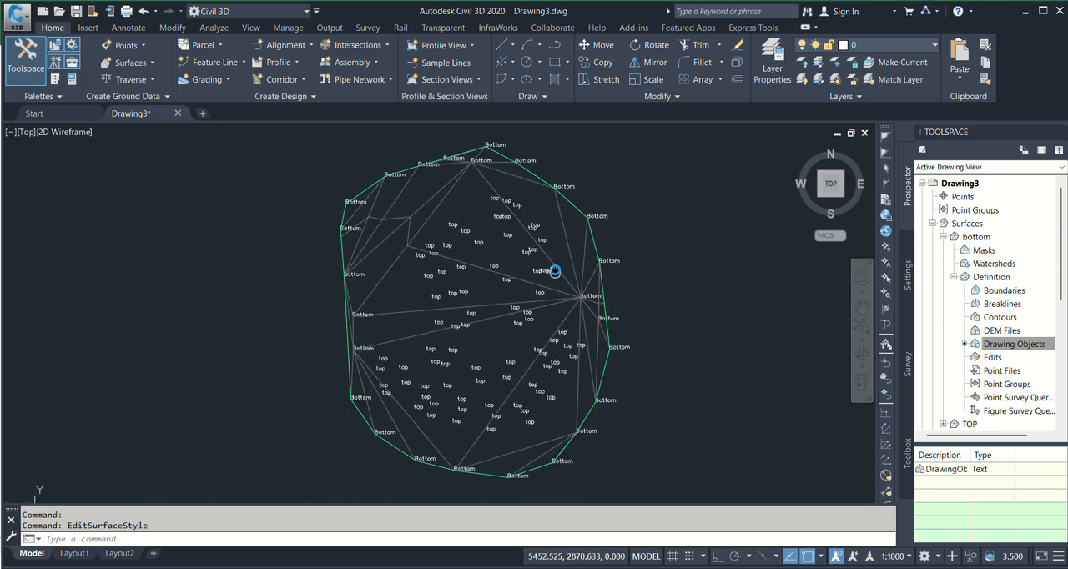
pyautogui.scroll(5, 369, 307)
pyautogui.scroll(-2, 385, 322)
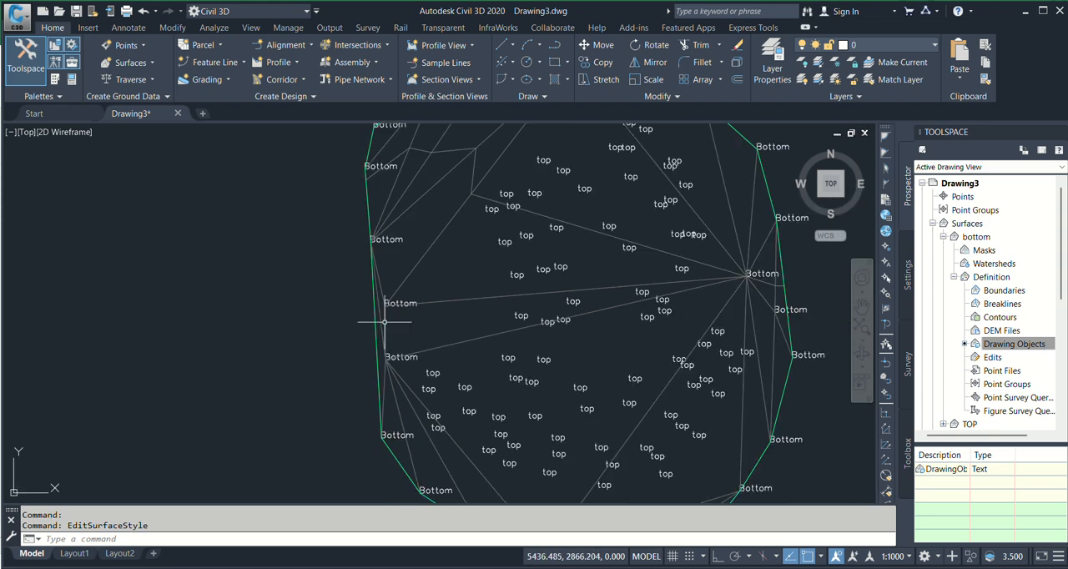
pyautogui.scroll(-3, 409, 330)
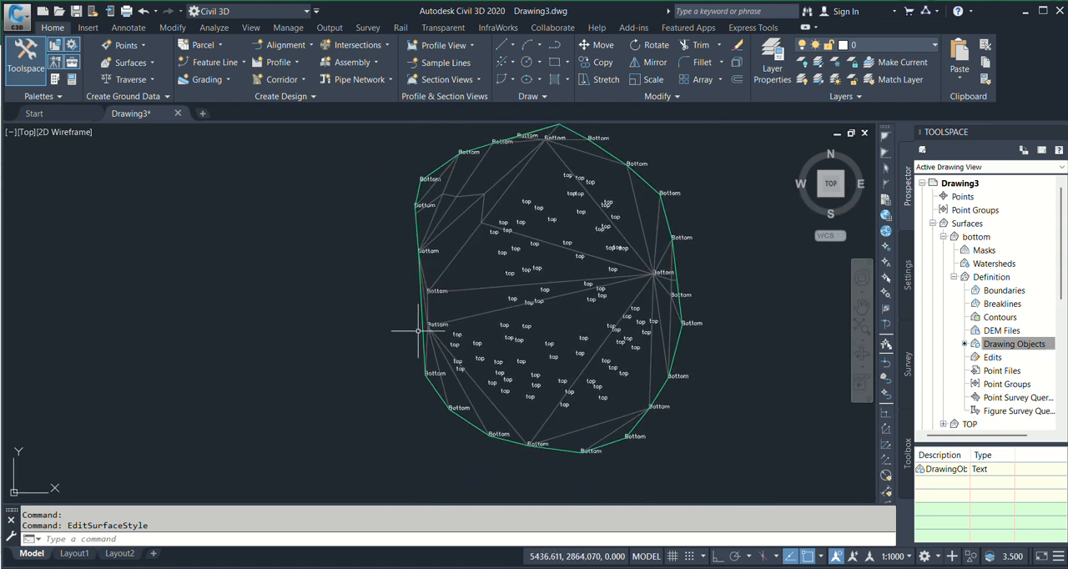
pyautogui.scroll(3, 420, 304)
pyautogui.scroll(-3, 467, 322)
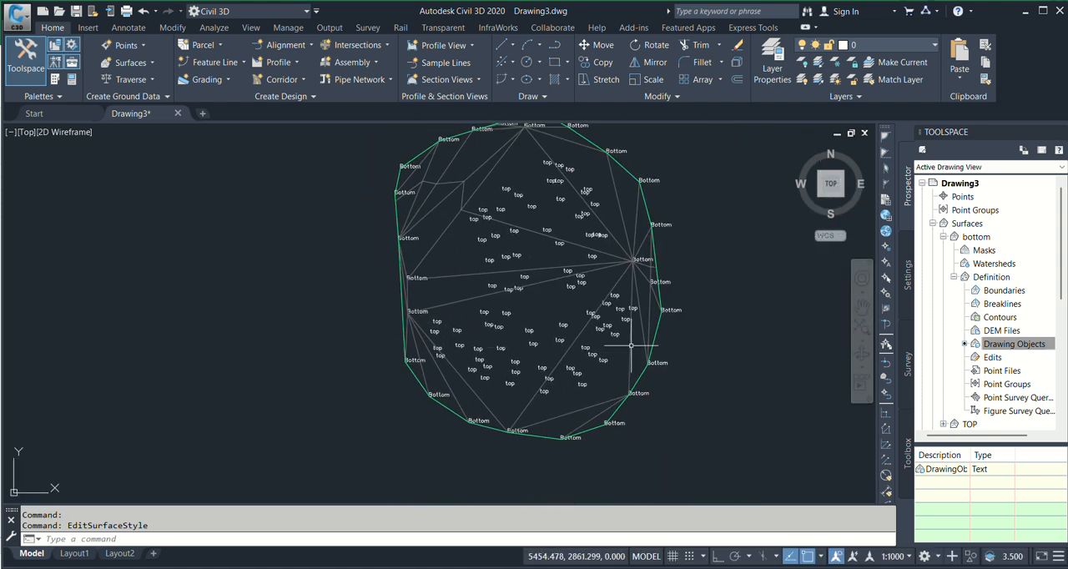
pyautogui.moveTo(631, 345); pyautogui.dragTo(624, 363, button='middle')
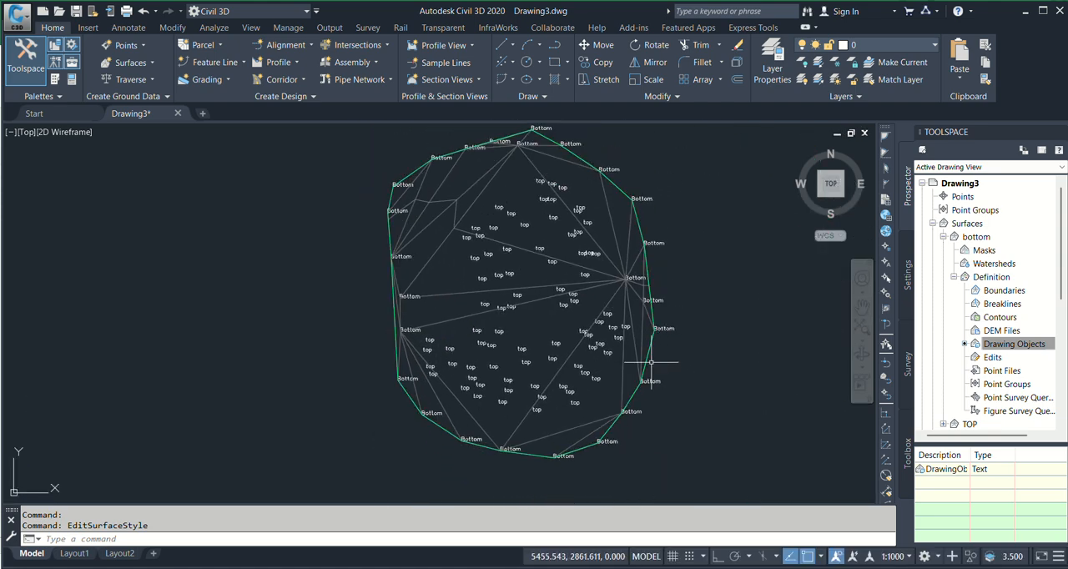
# Use Delete Line on the bottom surface to remove the outer edges that bypass the Bottom points along the western border
pyautogui.click(990, 357)
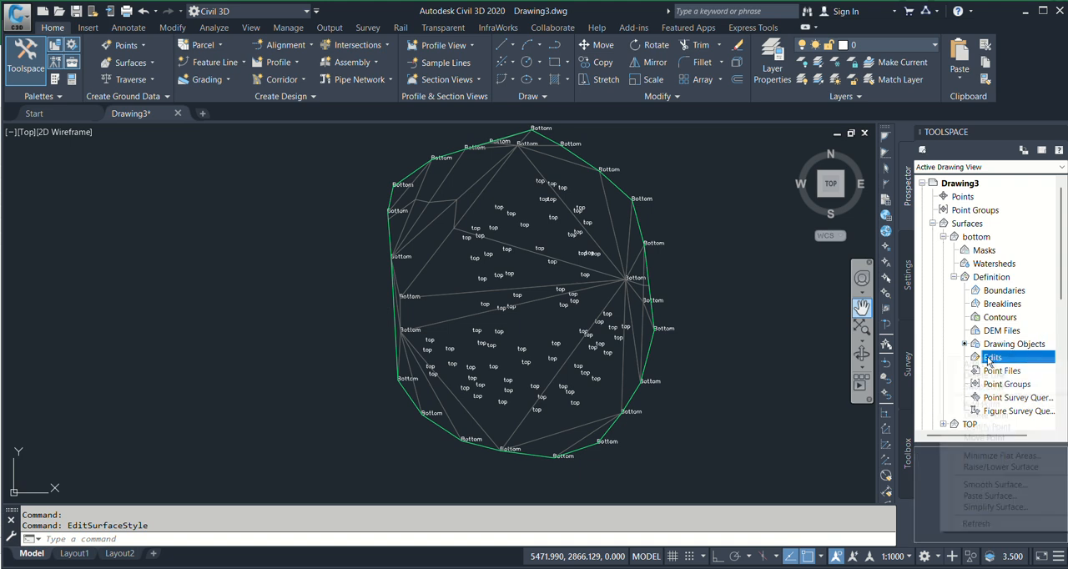
pyautogui.rightClick(990, 359)
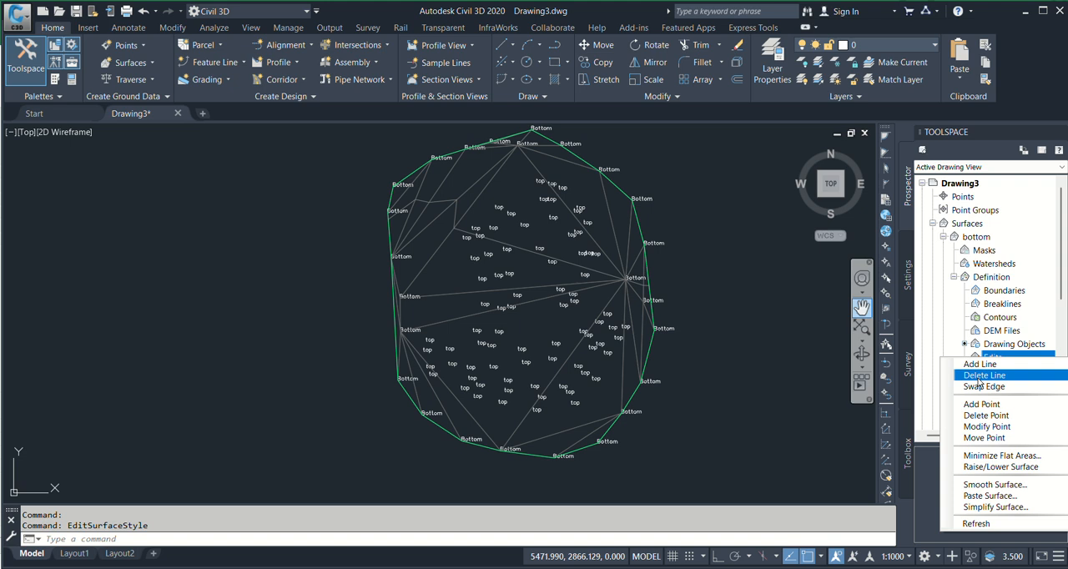
pyautogui.click(987, 376)
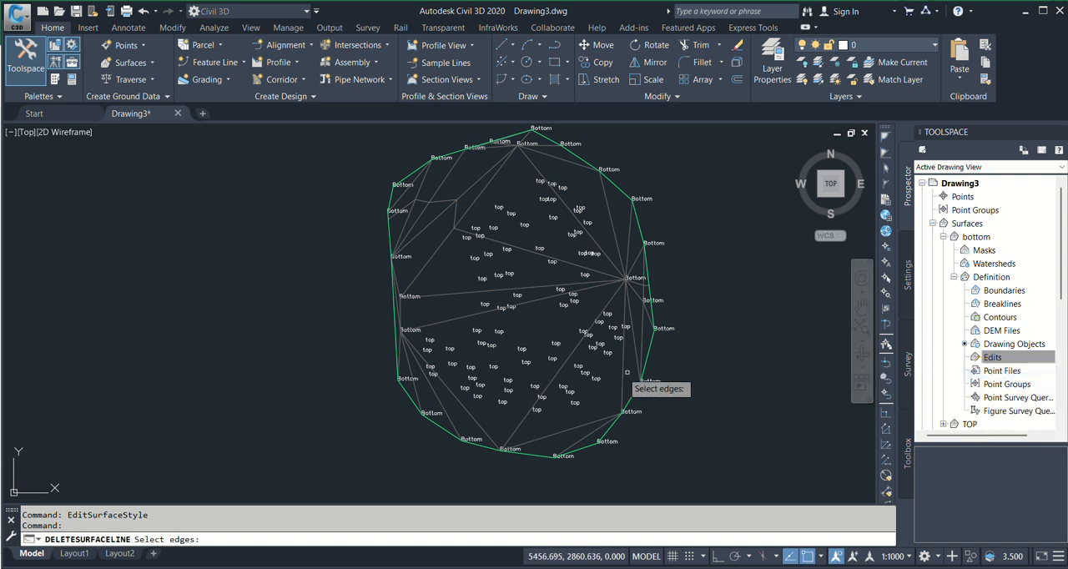
pyautogui.scroll(5, 453, 344)
pyautogui.moveTo(370, 316); pyautogui.dragTo(469, 350, button='middle')
pyautogui.scroll(3, 398, 346)
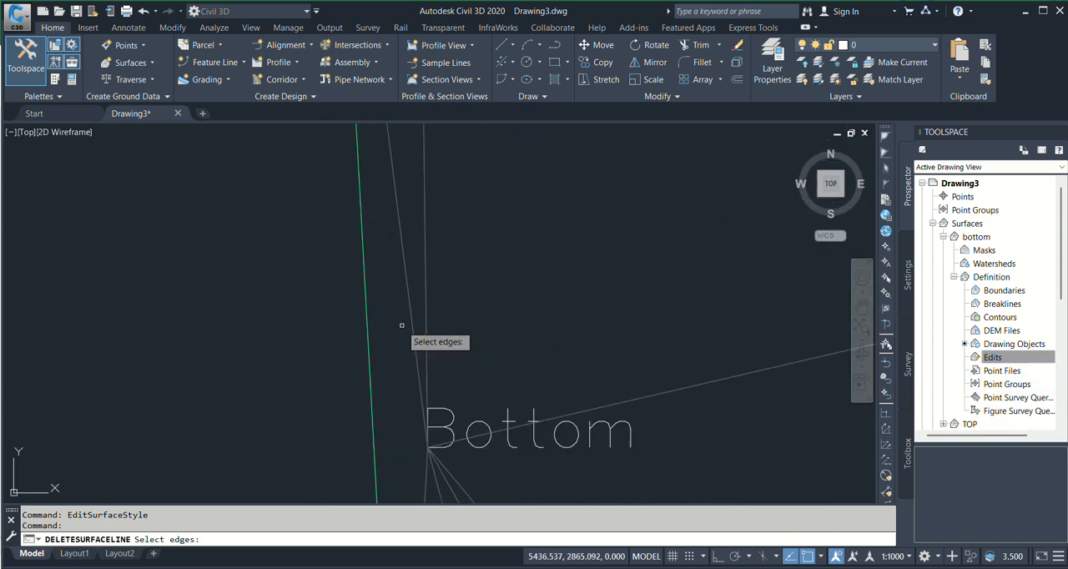
pyautogui.click(393, 326)
pyautogui.click(370, 342)
pyautogui.scroll(-6, 334, 371)
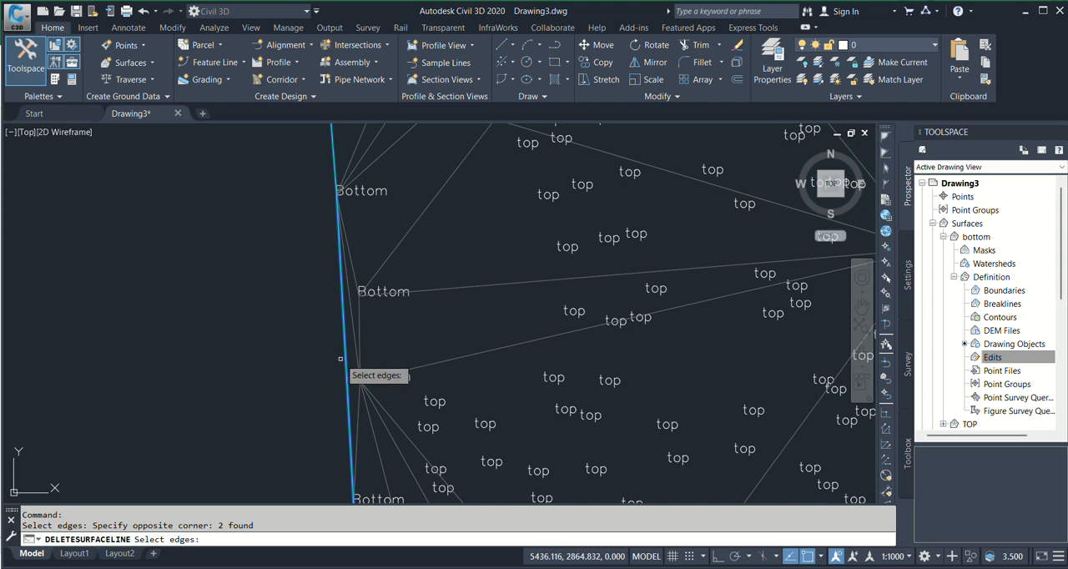
pyautogui.scroll(5, 338, 317)
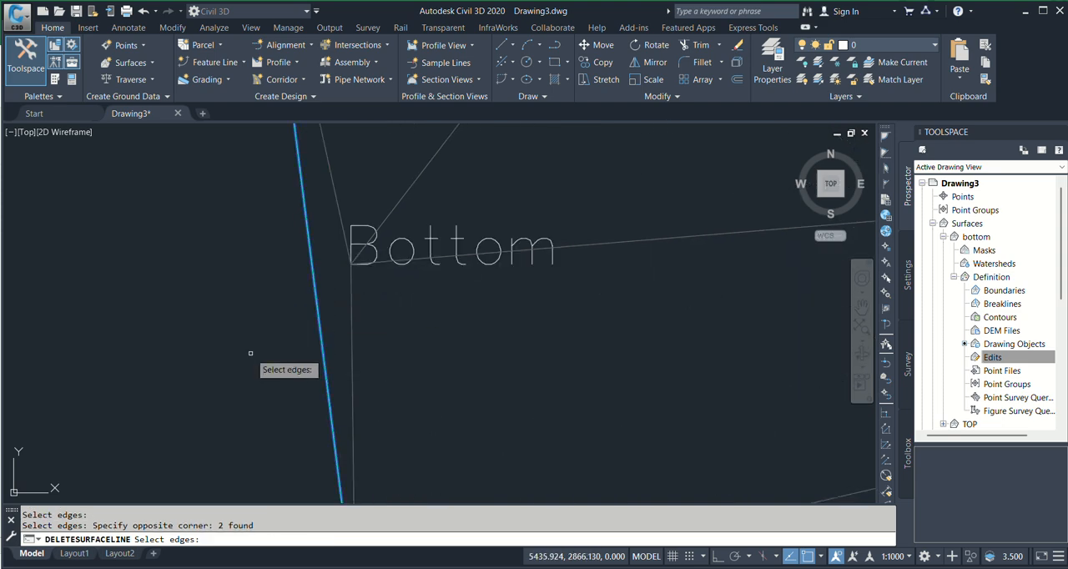
pyautogui.scroll(-5, 284, 363)
# Delete the outer surface edge that bypasses the Bottom points on the eastern border, then end the Delete Line command
pyautogui.scroll(4, 359, 378)
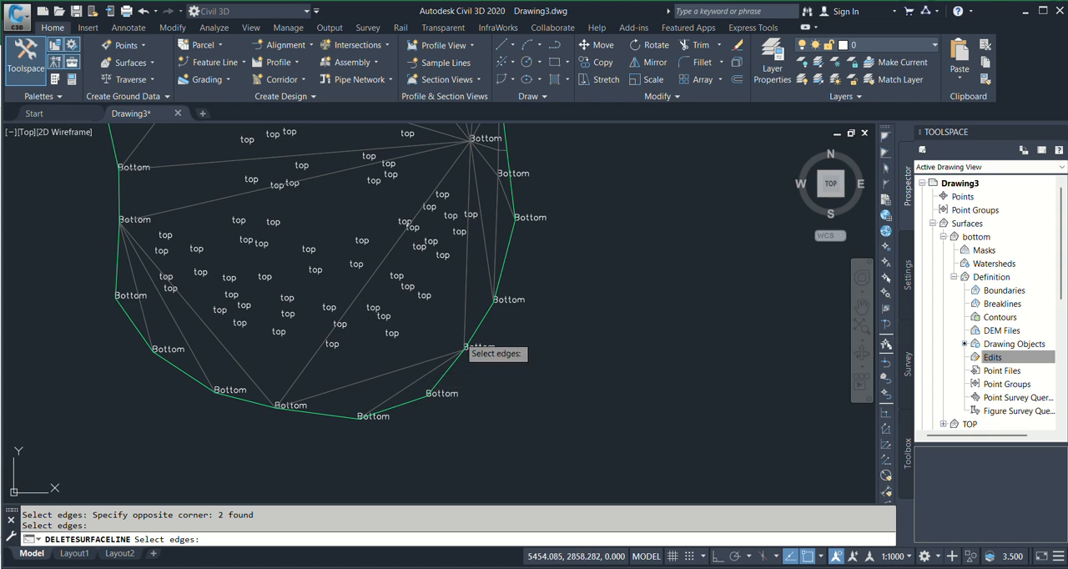
pyautogui.scroll(-2, 550, 302)
pyautogui.scroll(5, 555, 313)
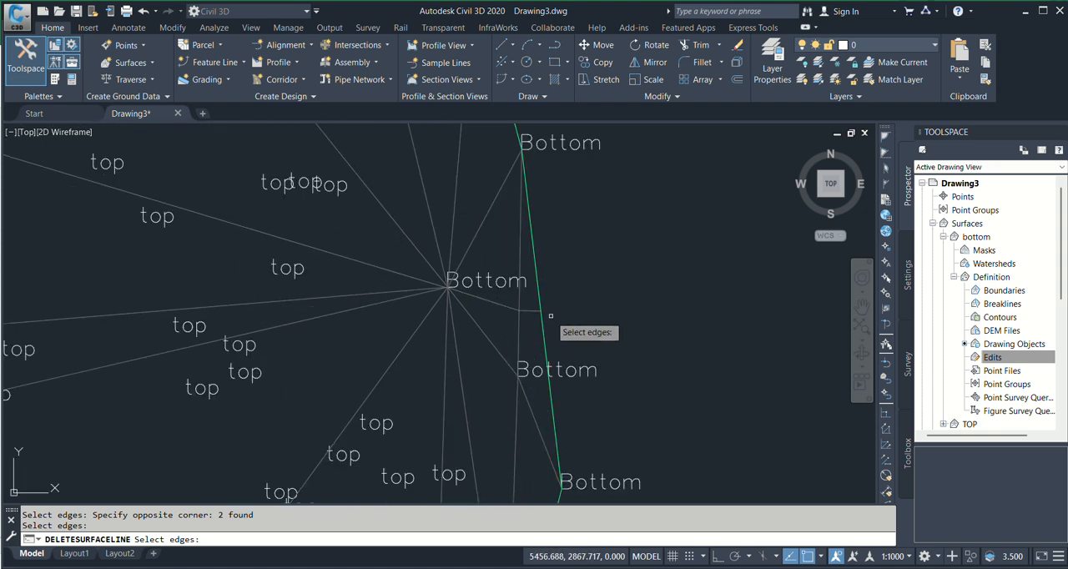
pyautogui.click(551, 316)
pyautogui.click(538, 339)
pyautogui.scroll(-8, 546, 351)
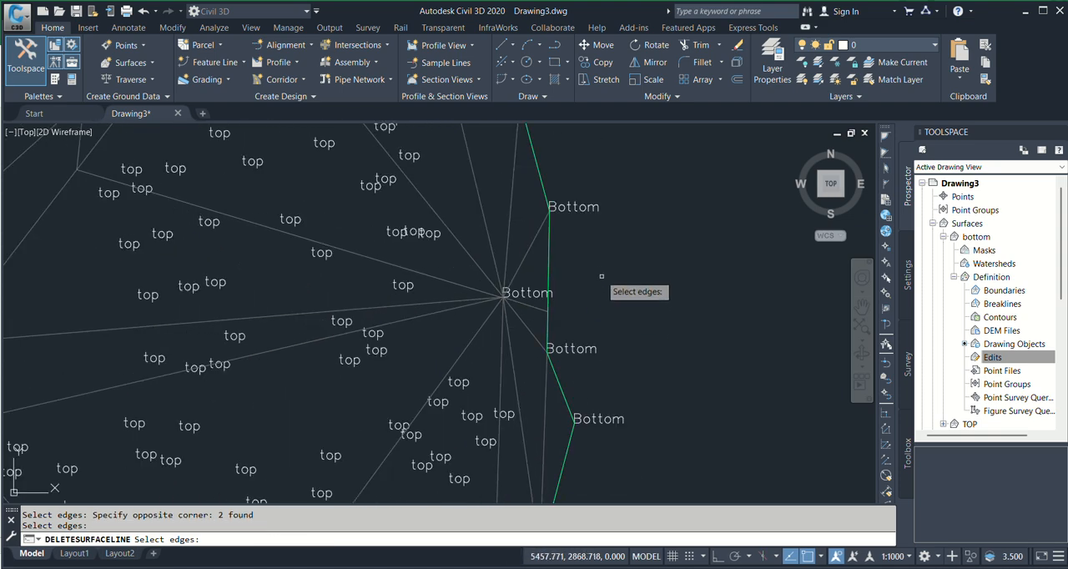
pyautogui.moveTo(482, 319)
pyautogui.mouseDown(button='middle')
pyautogui.moveTo(502, 293)
pyautogui.moveTo(530, 309)
pyautogui.mouseUp(button='middle')
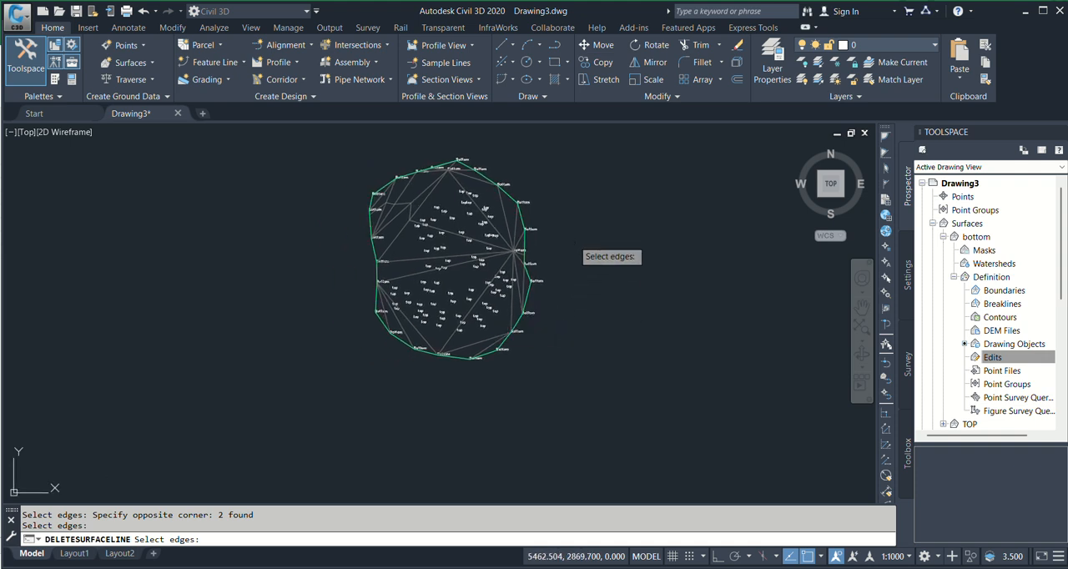
pyautogui.press('Escape')
pyautogui.scroll(2, 465, 219)
pyautogui.moveTo(494, 232); pyautogui.dragTo(508, 275, button='middle')
pyautogui.scroll(-2, 555, 290)
pyautogui.moveTo(595, 319); pyautogui.dragTo(578, 307, button='middle')
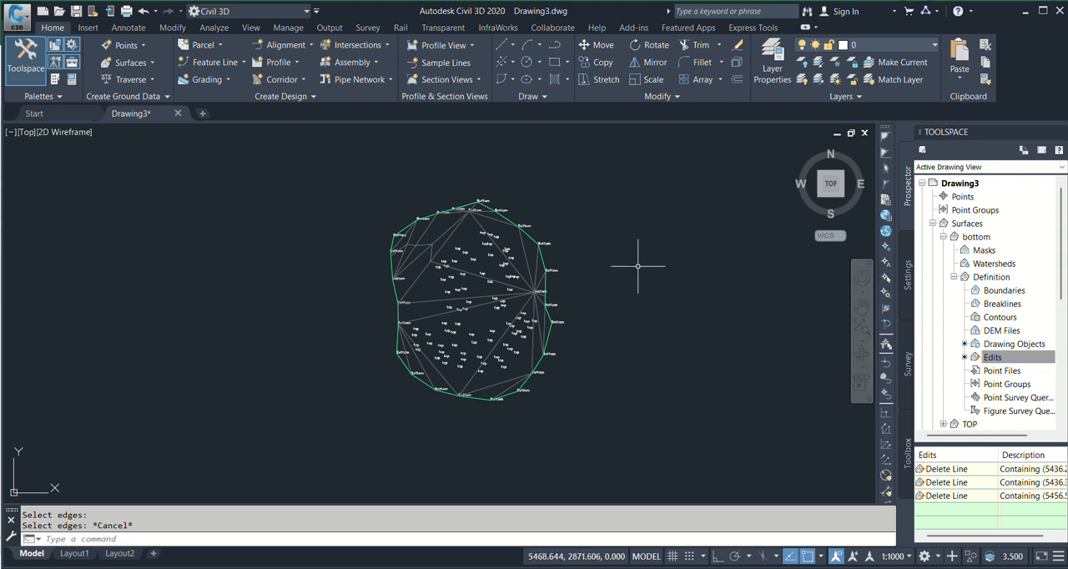
# In the TOP surface's definition, start adding points from drawing objects with the object type Text
pyautogui.click(943, 237)
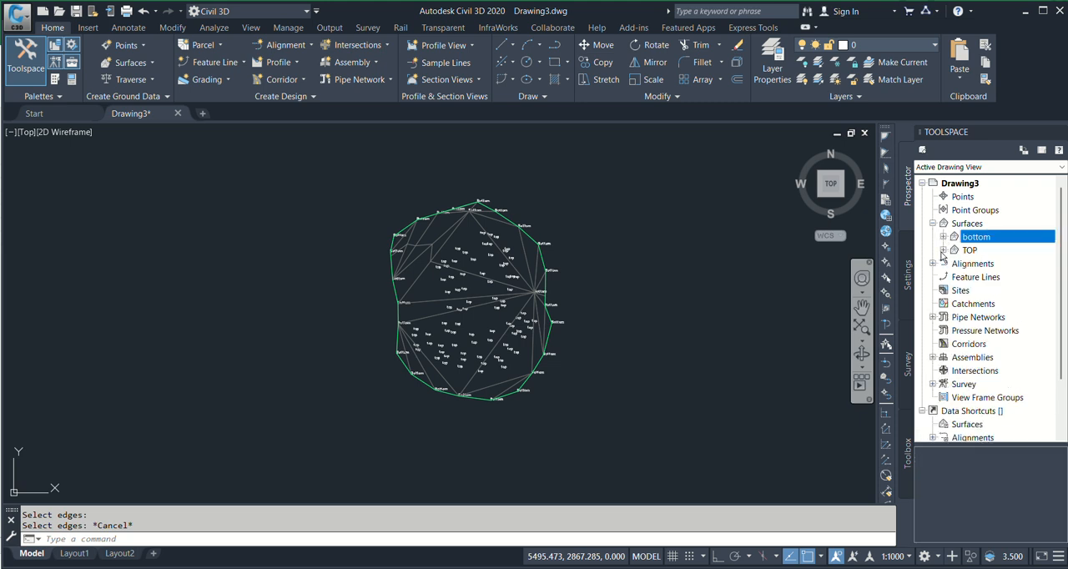
pyautogui.click(942, 251)
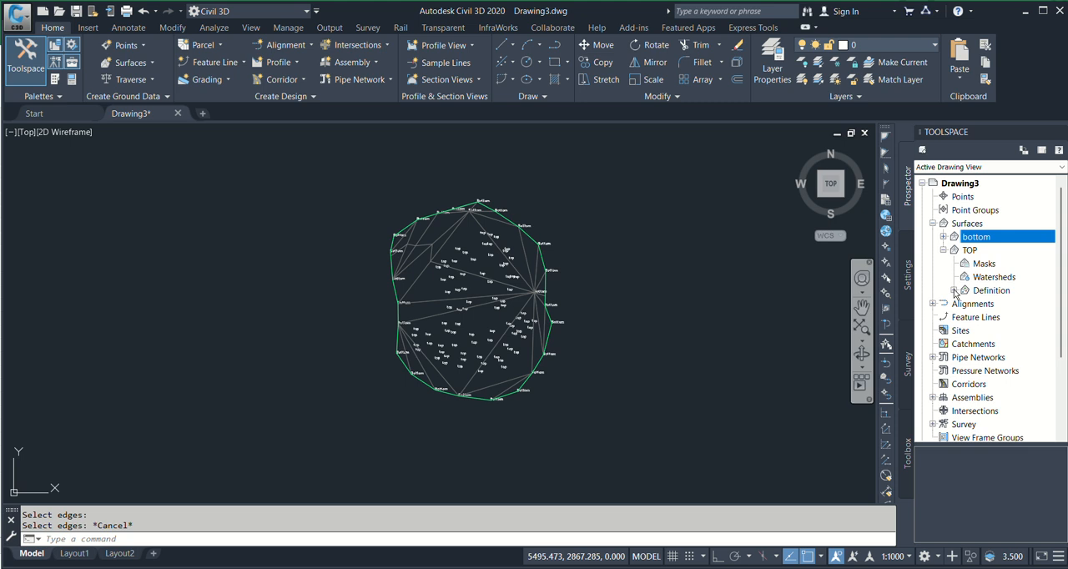
pyautogui.click(954, 290)
pyautogui.rightClick(1025, 360)
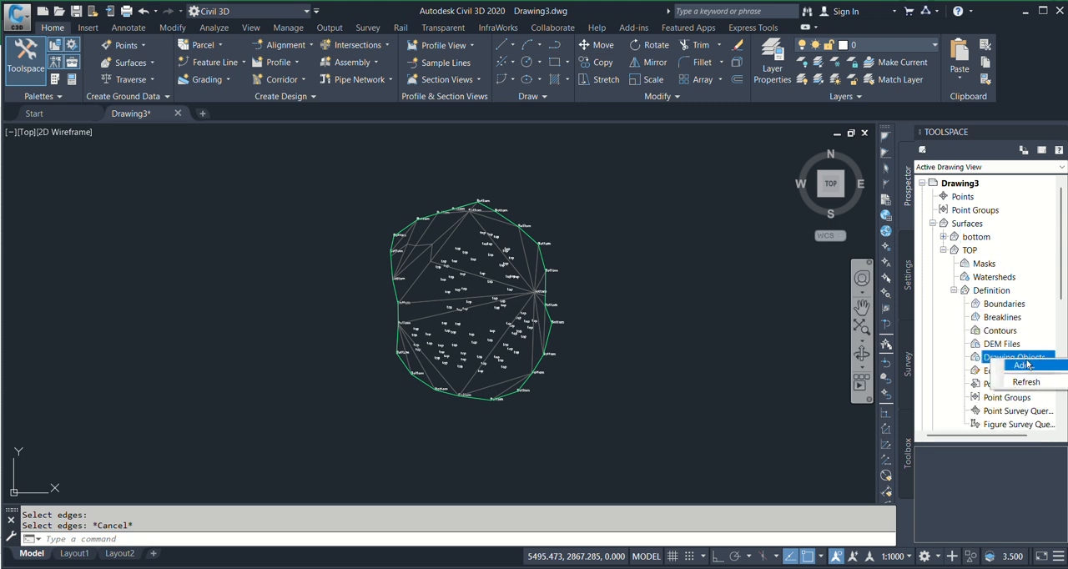
pyautogui.click(1033, 367)
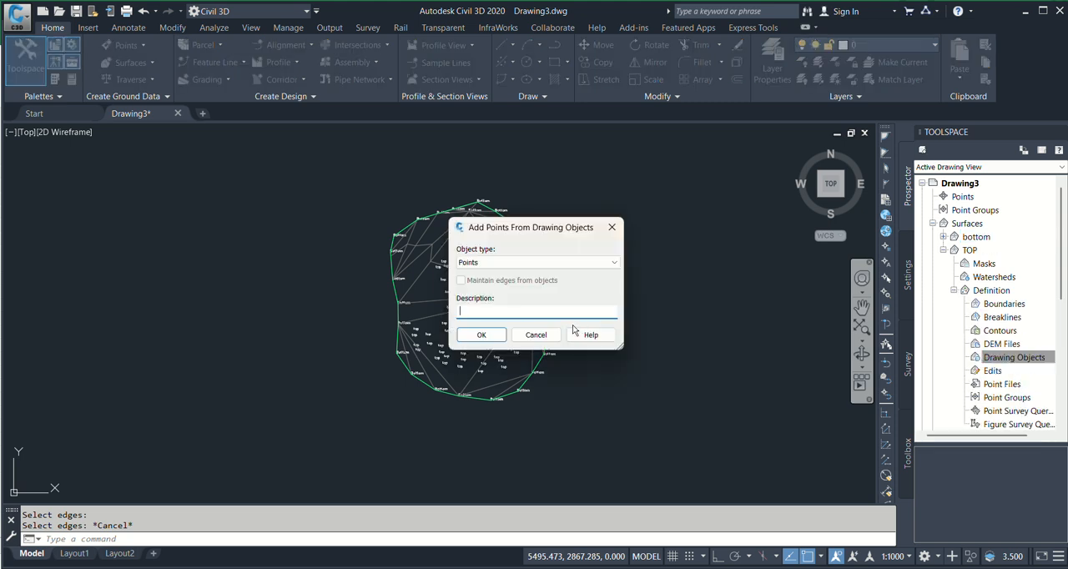
pyautogui.click(515, 264)
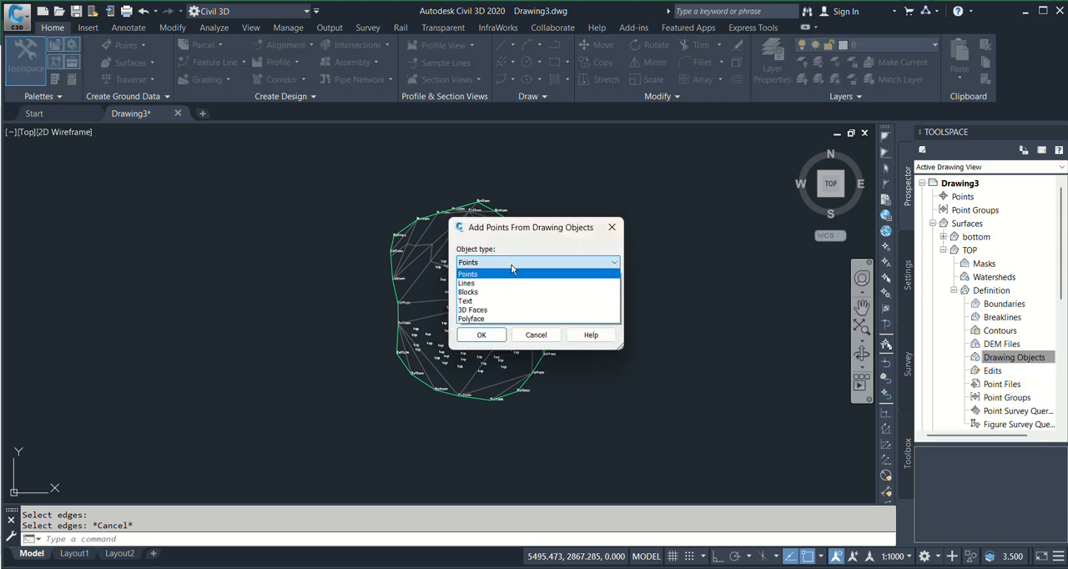
pyautogui.click(479, 302)
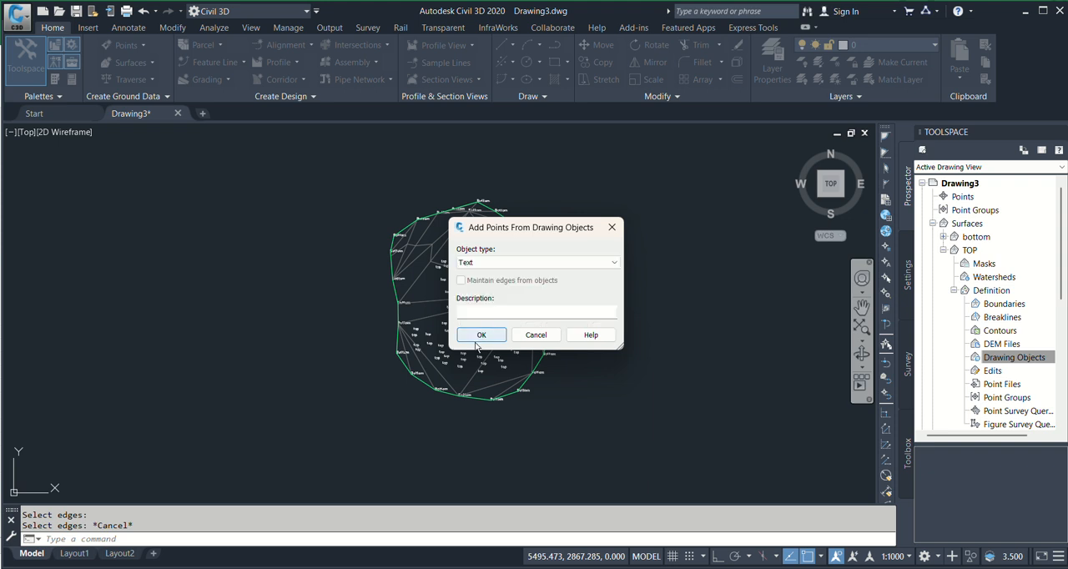
pyautogui.click(480, 334)
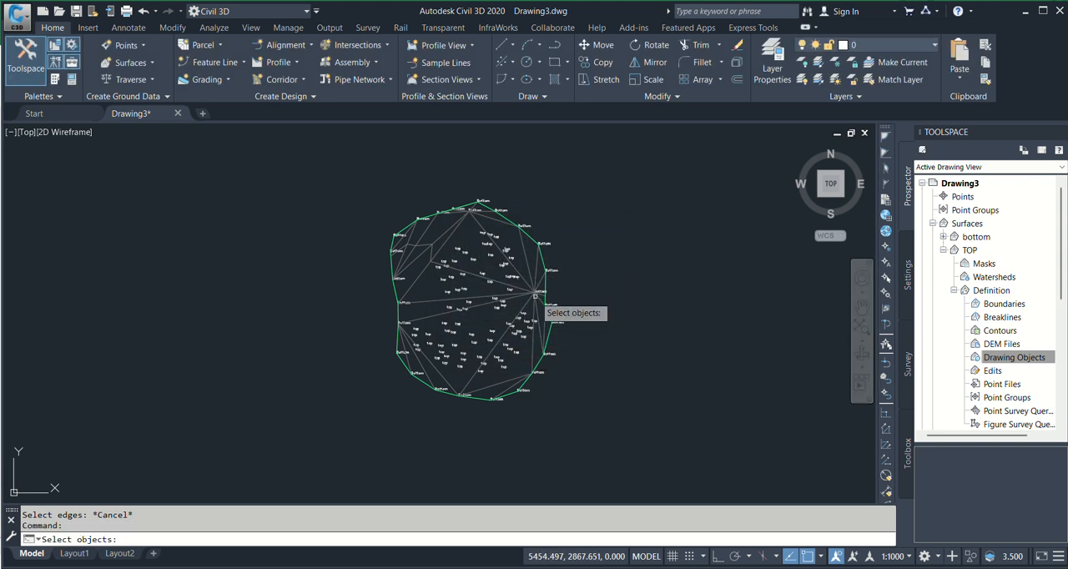
pyautogui.scroll(-2, 535, 259)
pyautogui.scroll(3, 535, 259)
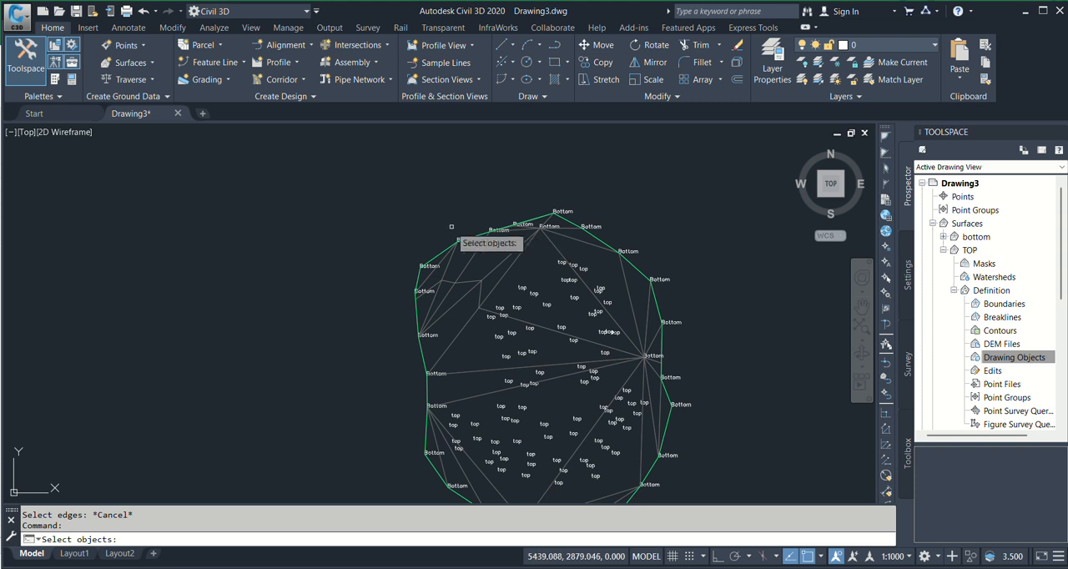
# Window-select all the Bottom and top texts in the drawing and add them to the TOP surface's definition
pyautogui.scroll(-3, 434, 250)
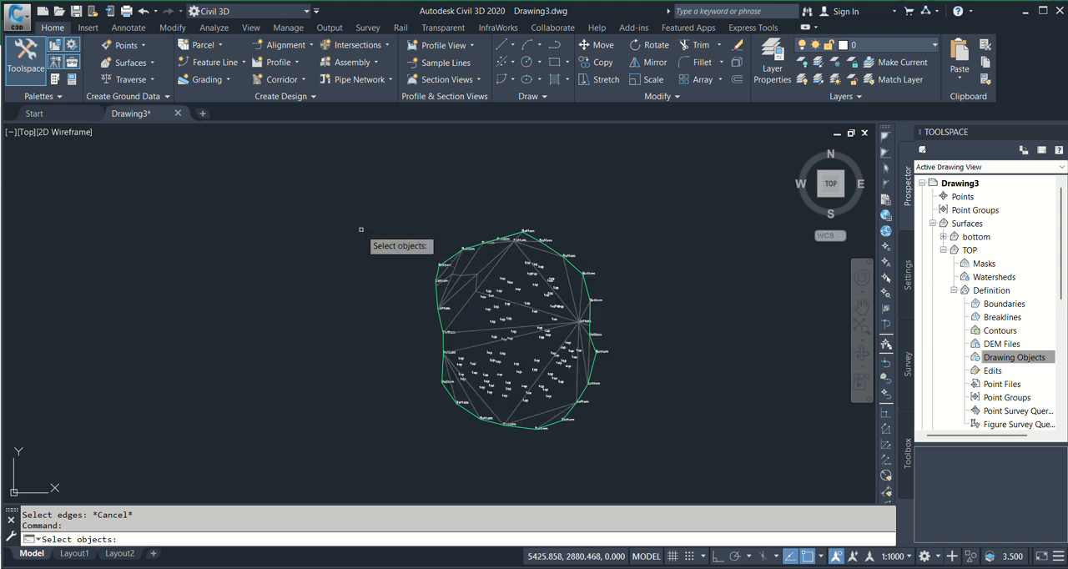
pyautogui.scroll(2, 492, 250)
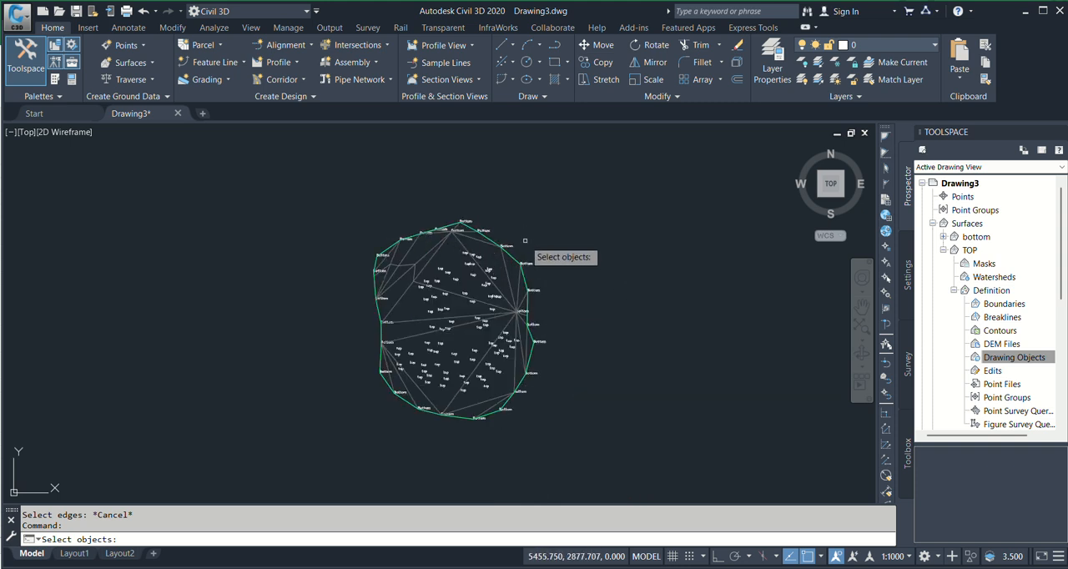
pyautogui.click(299, 192)
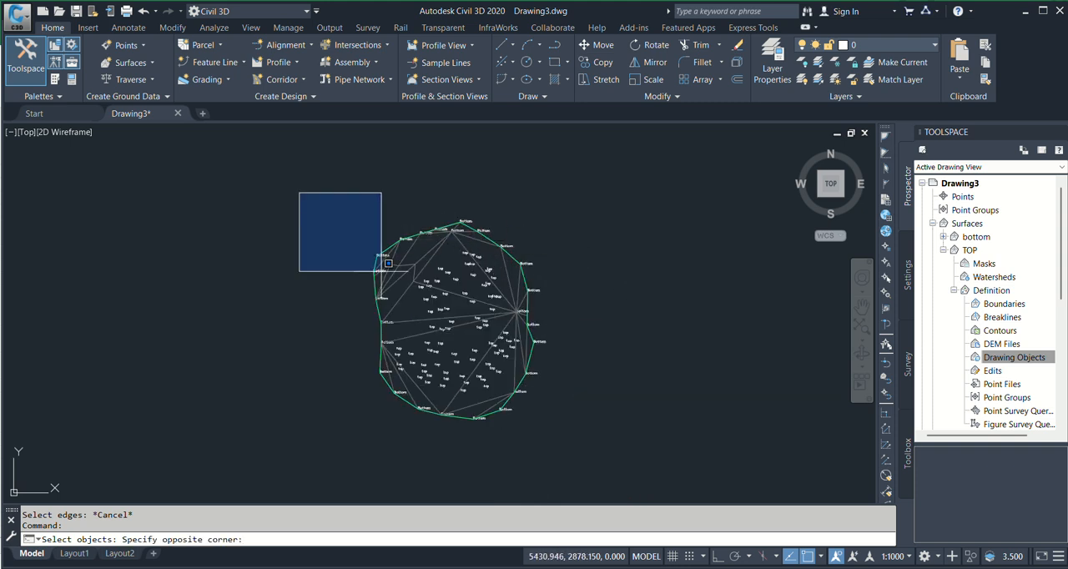
pyautogui.click(607, 438)
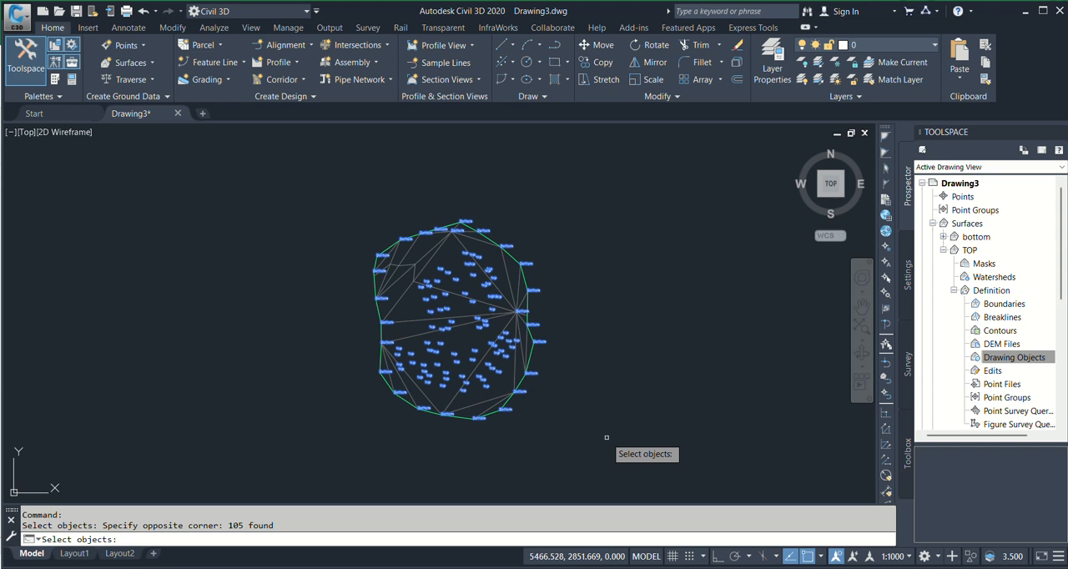
pyautogui.press('Return')
# Examine the TOP surface's triangle edges along the western border against the outer Bottom points
pyautogui.scroll(2, 275, 343)
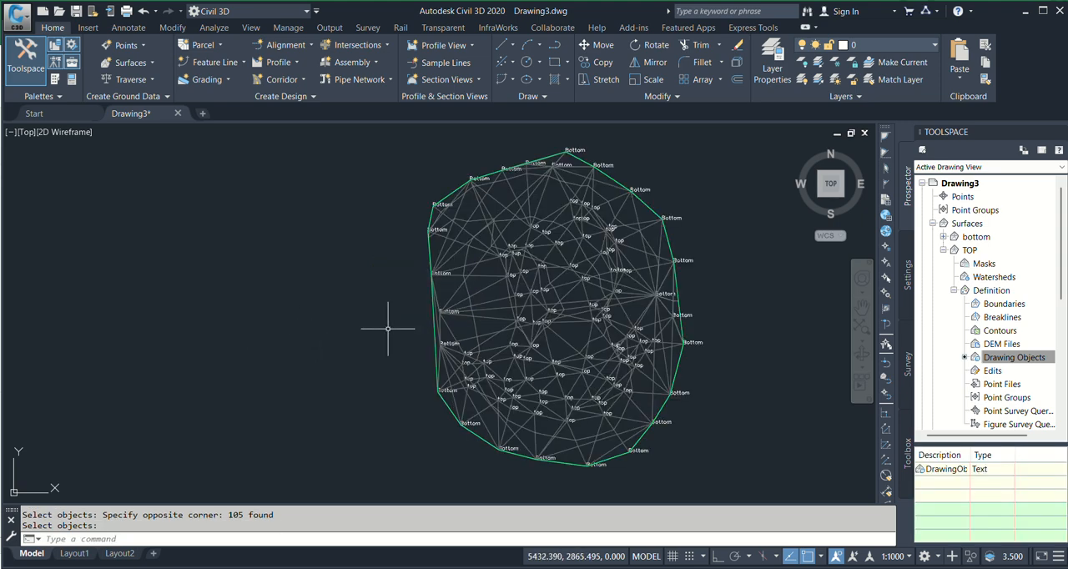
pyautogui.scroll(2, 393, 328)
pyautogui.moveTo(394, 327); pyautogui.dragTo(372, 364, button='middle')
pyautogui.scroll(-2, 465, 286)
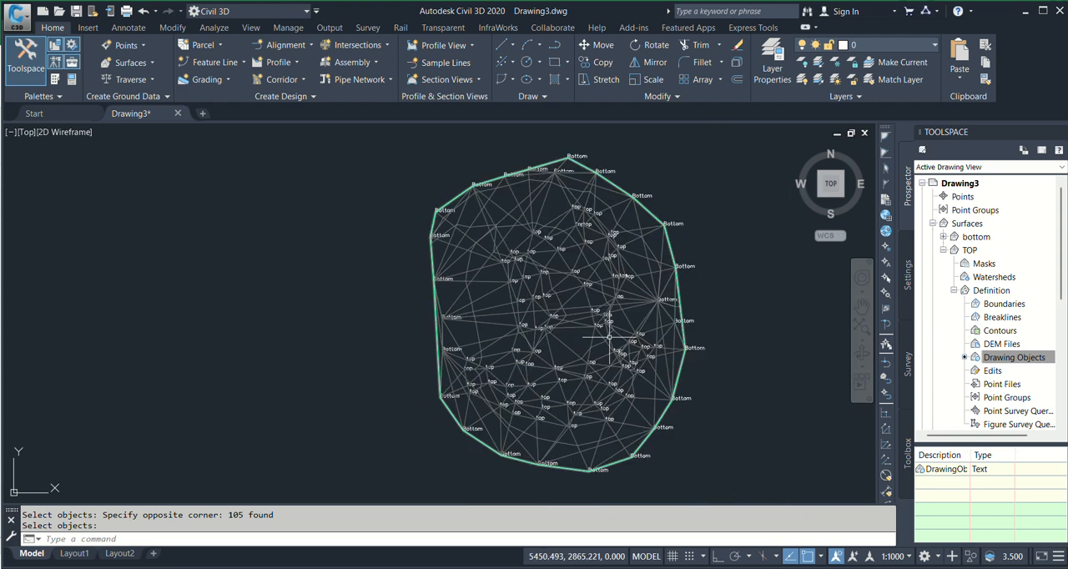
pyautogui.scroll(2, 609, 337)
pyautogui.scroll(5, 417, 358)
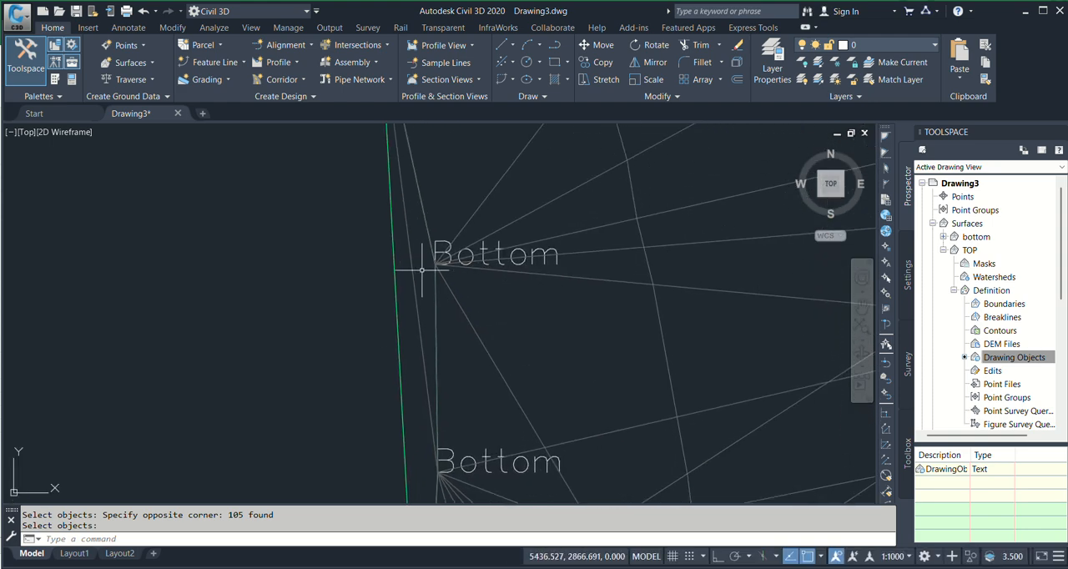
pyautogui.click(413, 272)
pyautogui.scroll(-3, 403, 295)
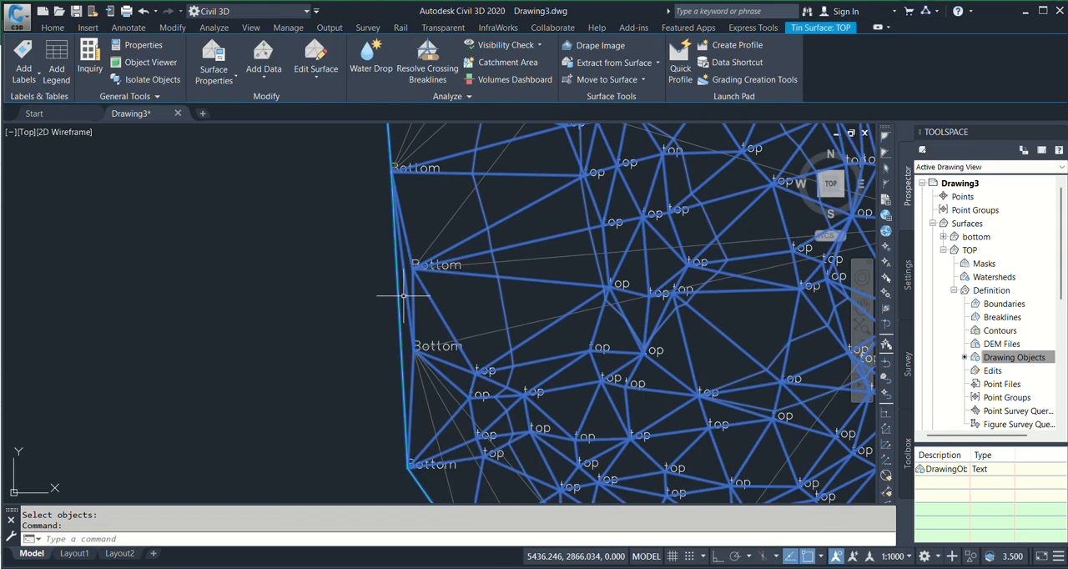
pyautogui.moveTo(433, 309); pyautogui.dragTo(431, 327, button='middle')
pyautogui.press('Escape')
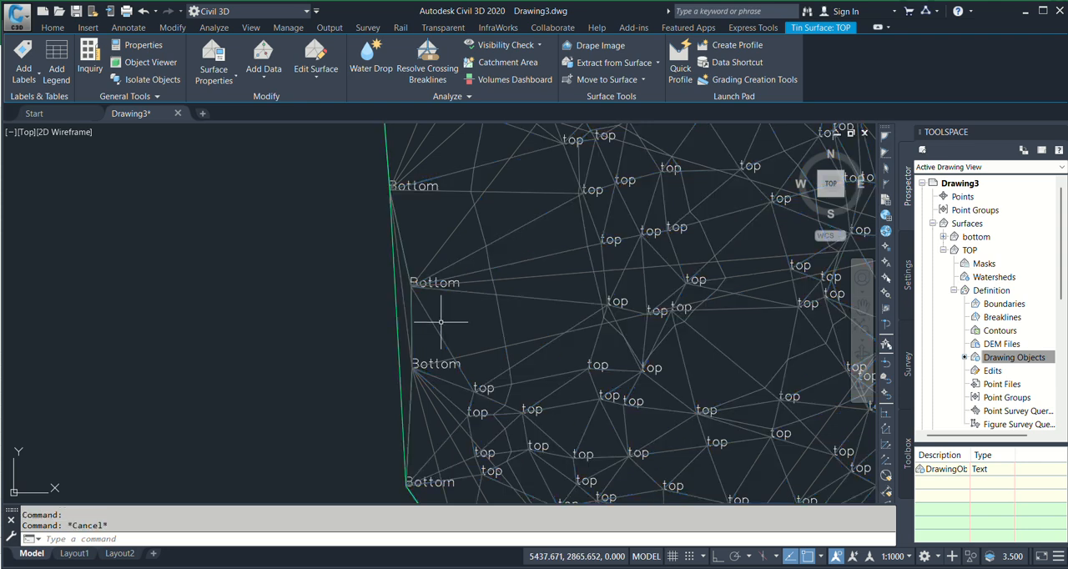
# Use Delete Line on the TOP surface to remove the outer edges that bypass the Bottom points along the western border
pyautogui.rightClick(995, 377)
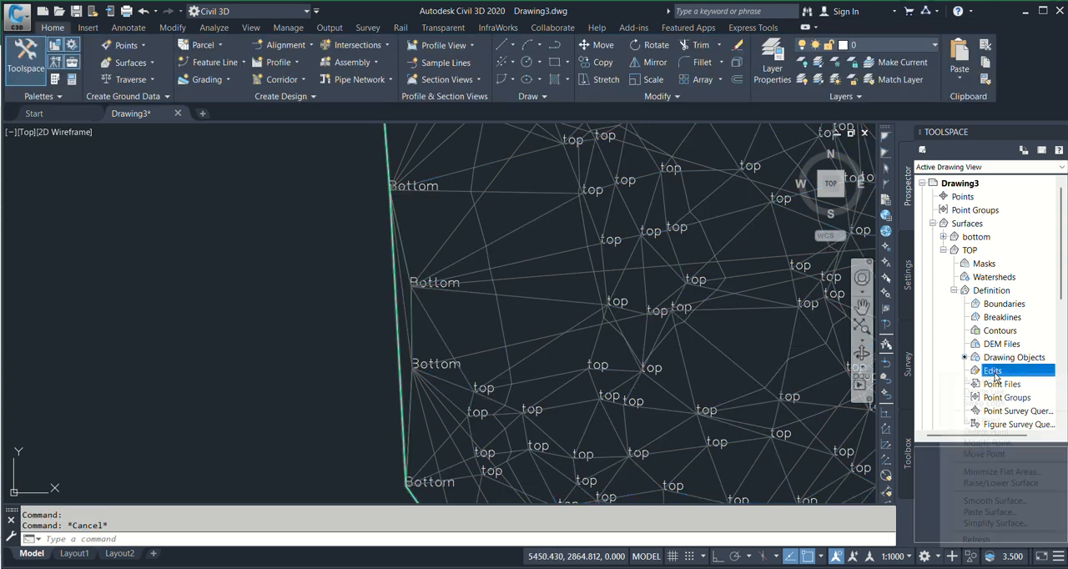
pyautogui.click(1005, 397)
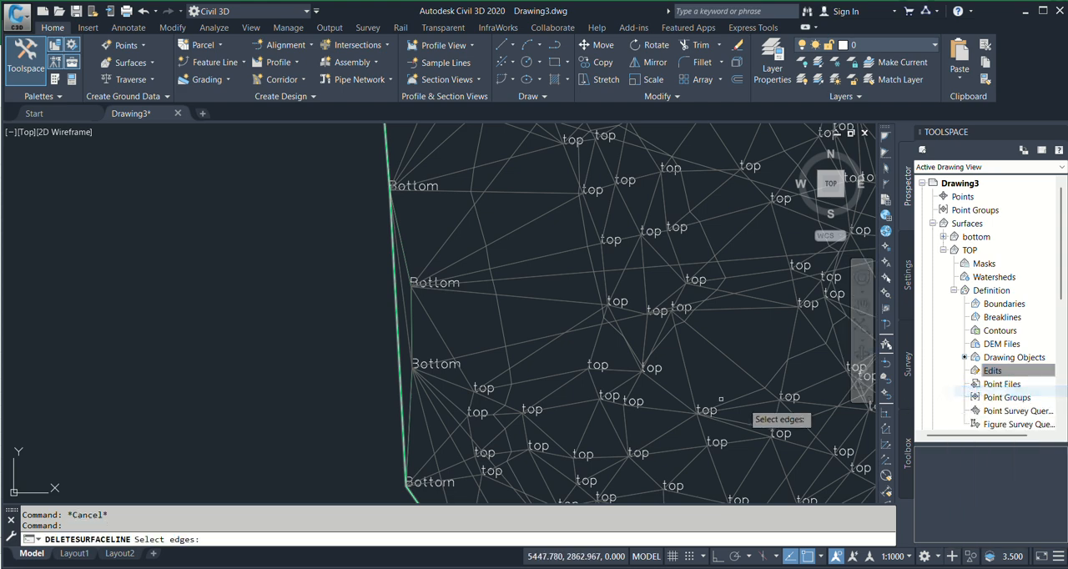
pyautogui.scroll(5, 370, 312)
pyautogui.click(486, 251)
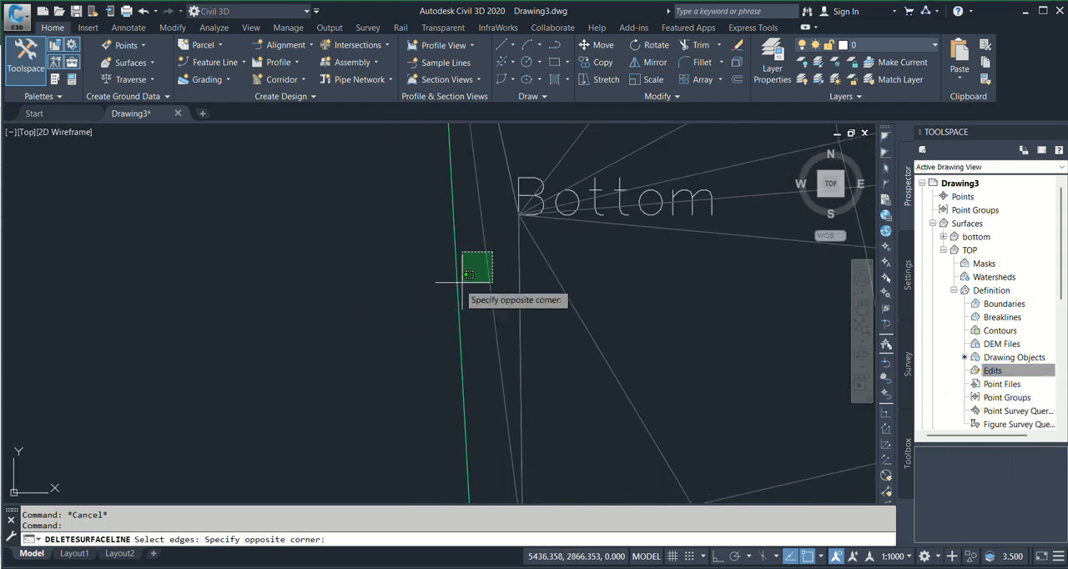
pyautogui.click(432, 309)
pyautogui.scroll(-5, 392, 310)
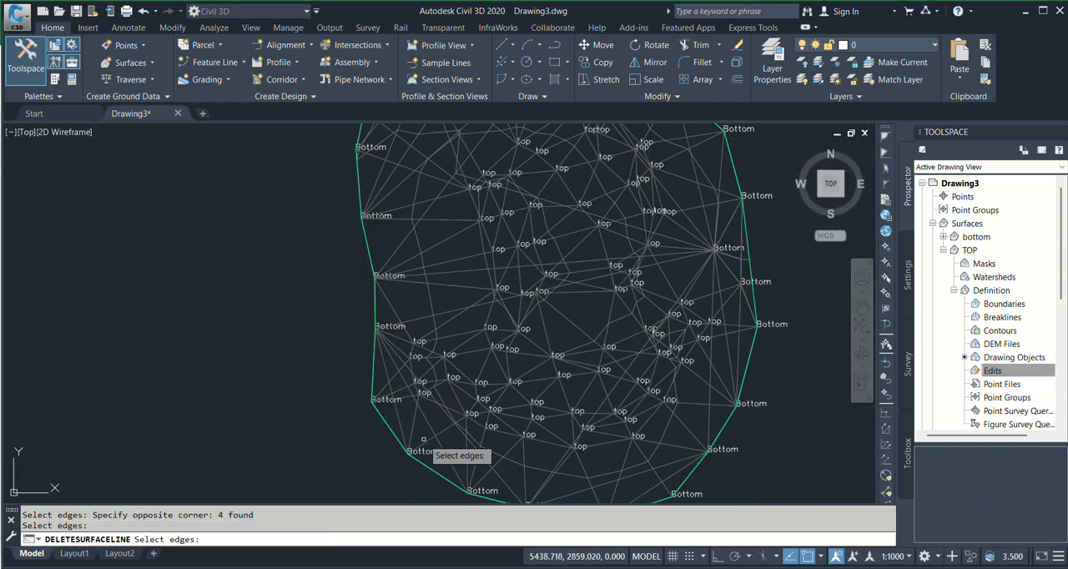
# Delete the TOP surface's outer edge that bypasses the Bottom points on the eastern border, and end the Delete Line command
pyautogui.scroll(5, 706, 341)
pyautogui.click(693, 293)
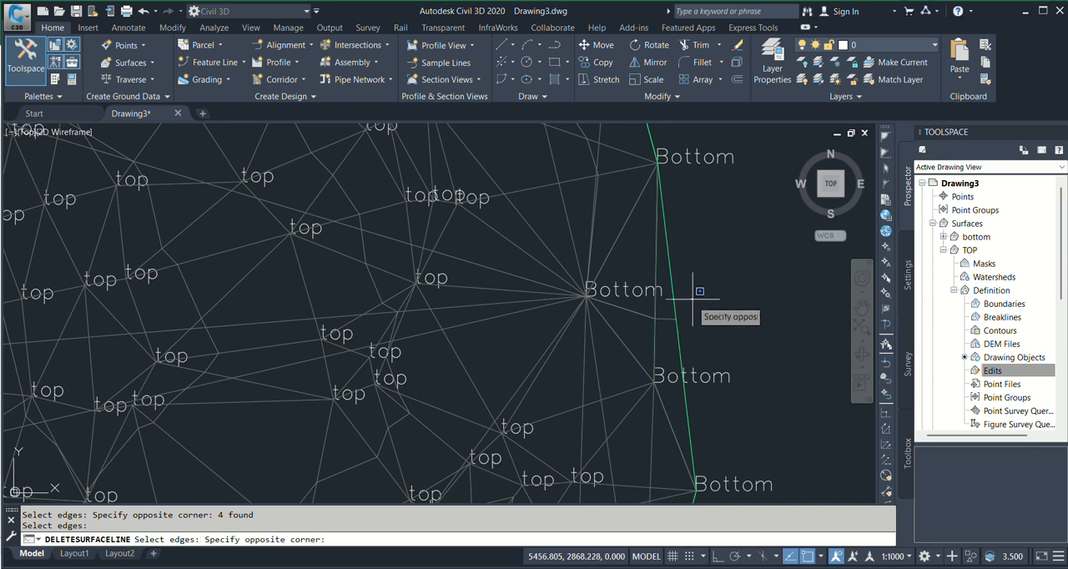
pyautogui.click(678, 338)
pyautogui.scroll(-5, 634, 290)
pyautogui.scroll(-5, 634, 290)
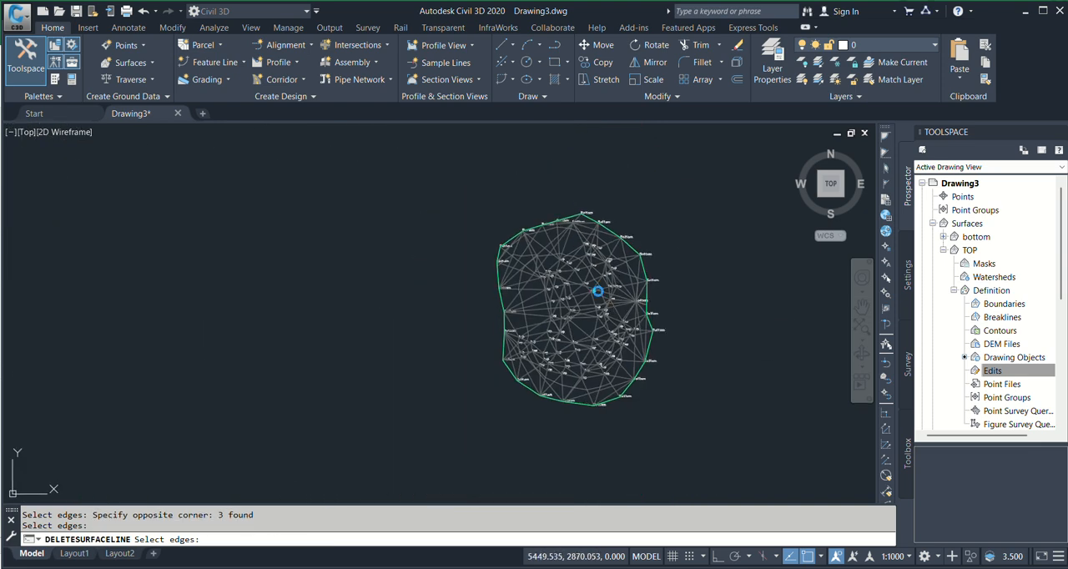
pyautogui.press('Escape')
# Check the extents and triangulation of the TOP and bottom surfaces by highlighting each one in turn
pyautogui.scroll(3, 631, 241)
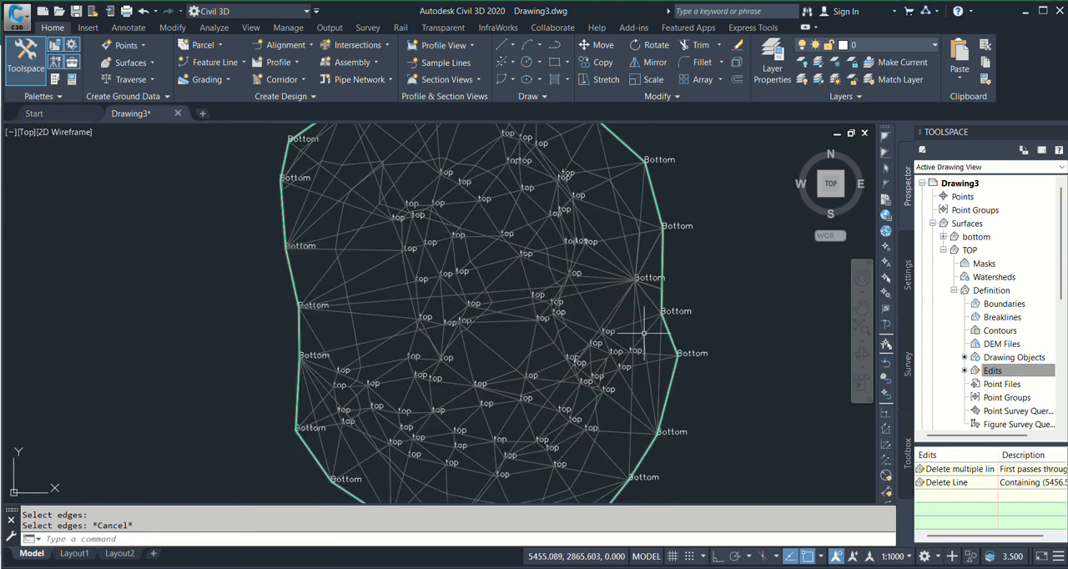
pyautogui.scroll(-2, 631, 240)
pyautogui.scroll(3, 630, 240)
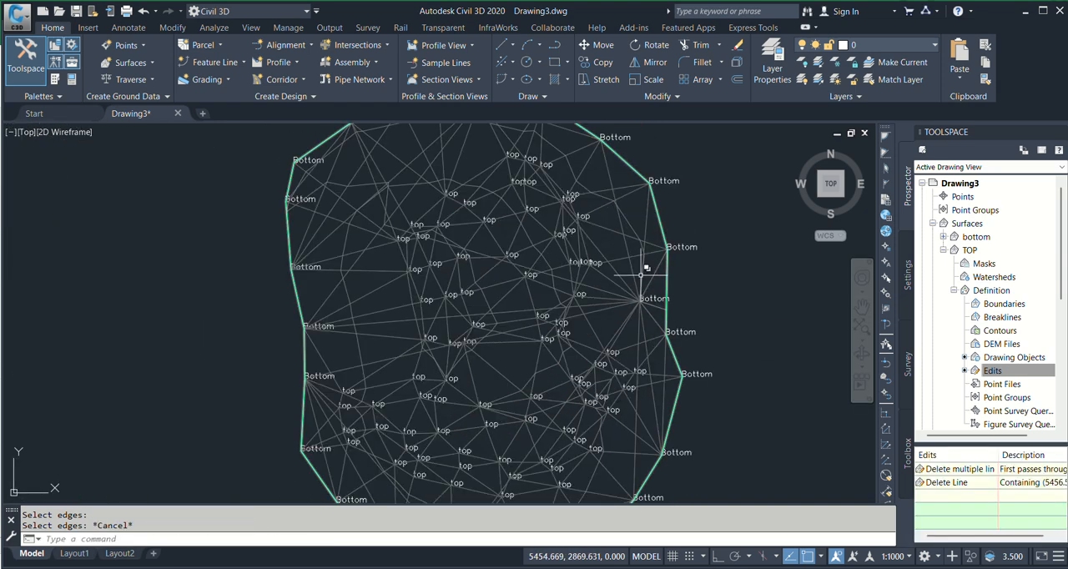
pyautogui.click(622, 232)
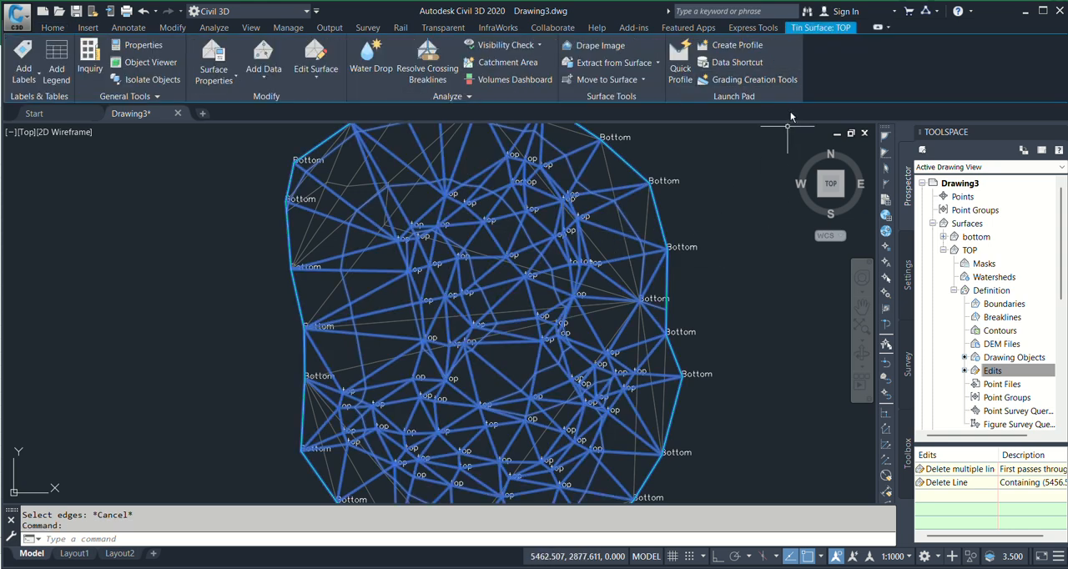
pyautogui.press('Escape')
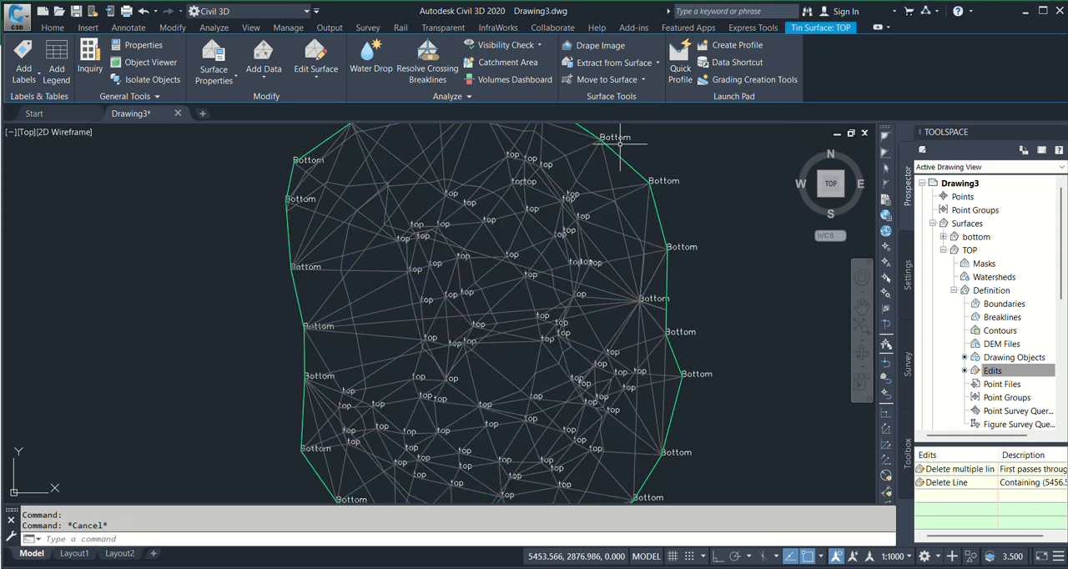
pyautogui.click(610, 170)
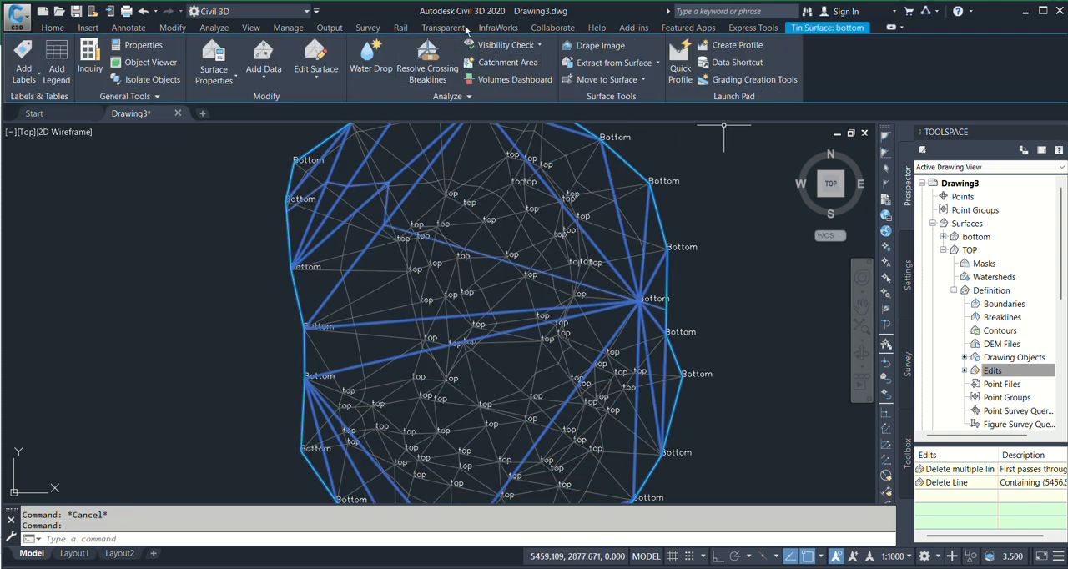
pyautogui.scroll(-2, 741, 259)
pyautogui.scroll(-1, 740, 259)
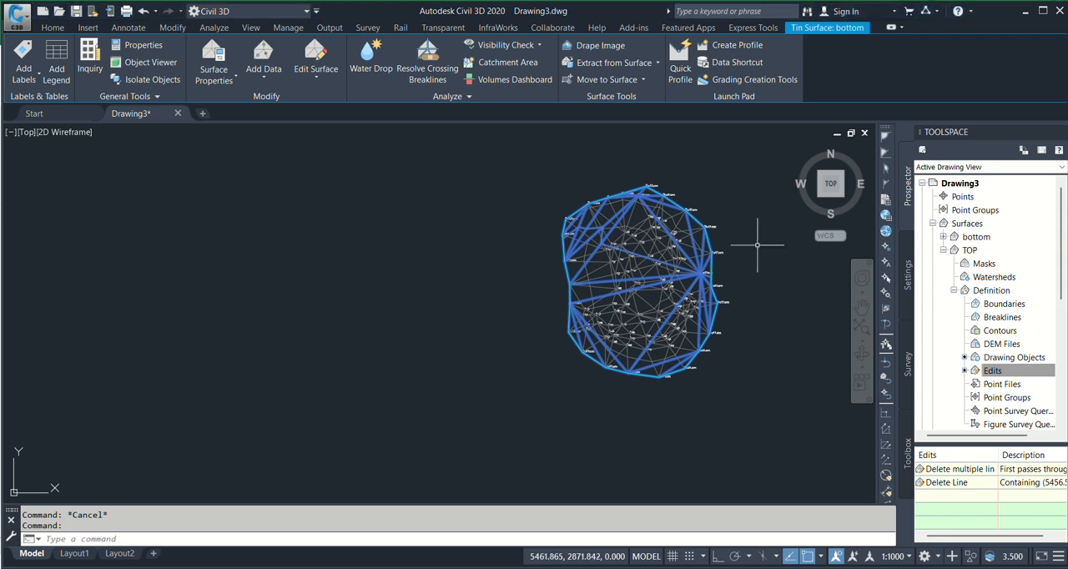
pyautogui.scroll(4, 751, 244)
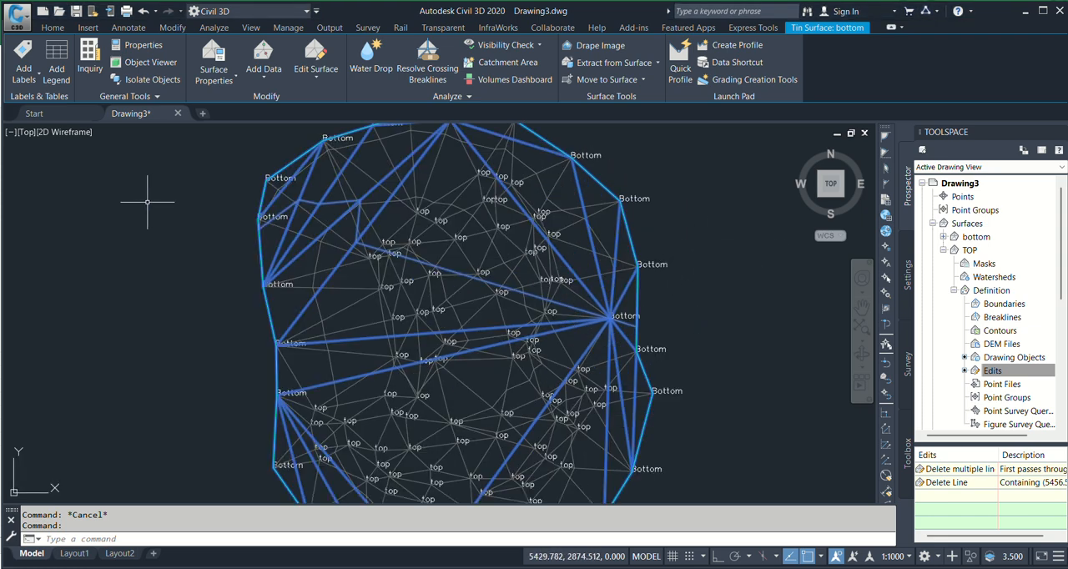
pyautogui.press('Escape')
pyautogui.scroll(-3, 513, 218)
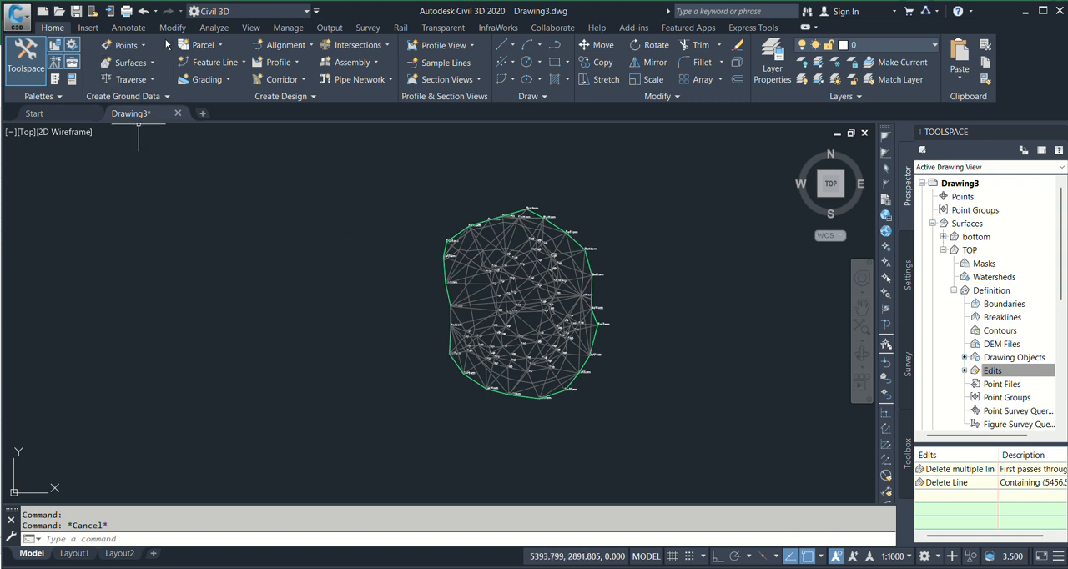
# Start a new TIN volume surface from the Volumes Dashboard and name it "Debris qty."
pyautogui.click(214, 29)
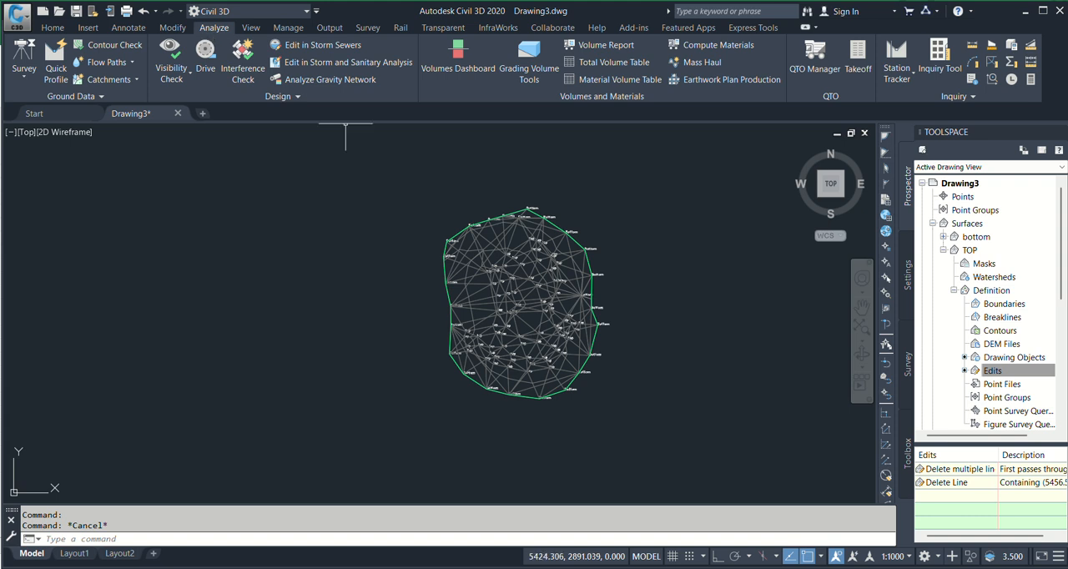
pyautogui.click(445, 77)
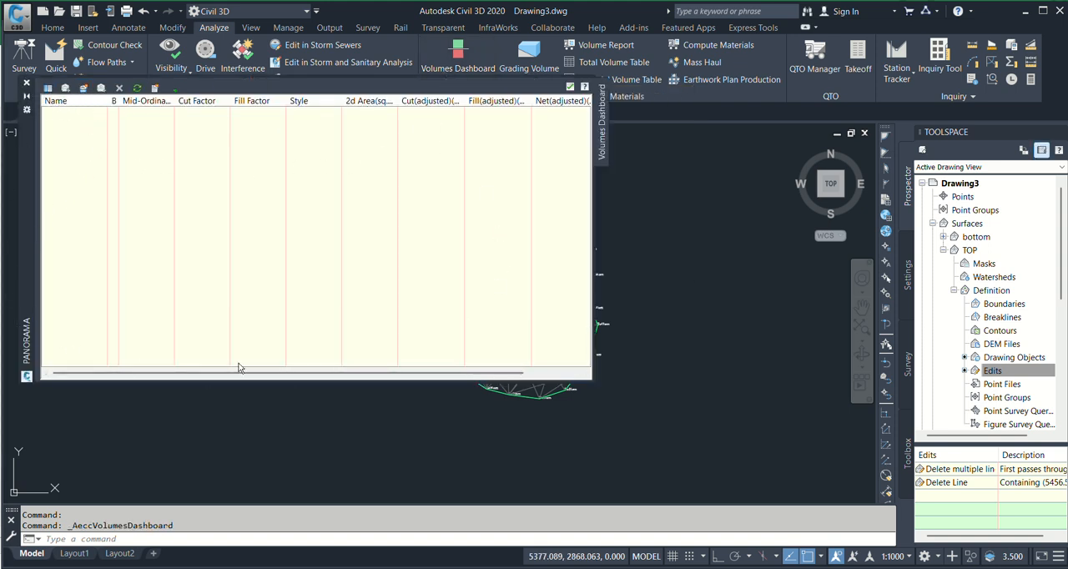
pyautogui.click(83, 88)
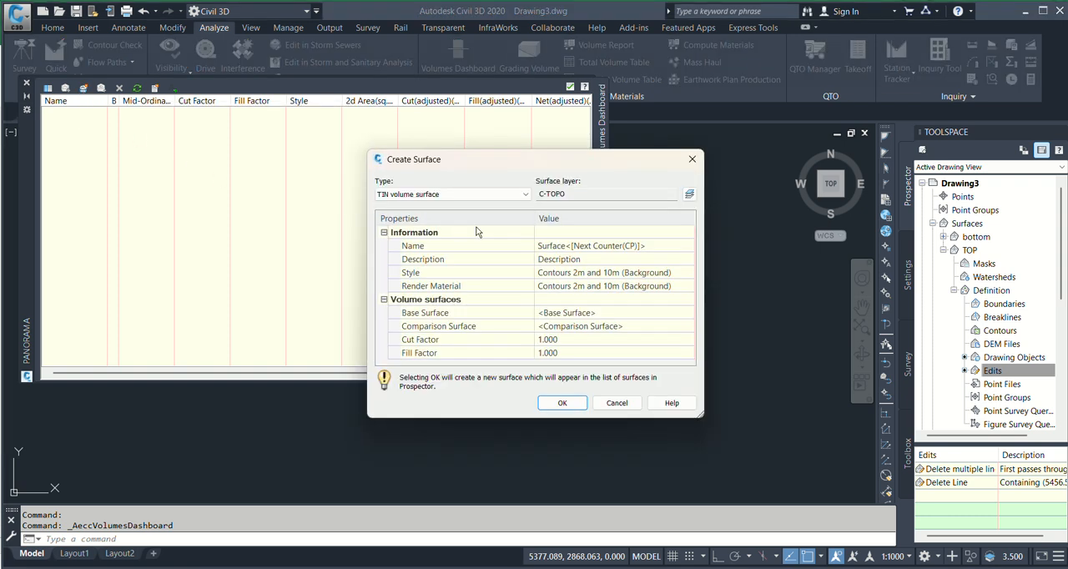
pyautogui.click(654, 246)
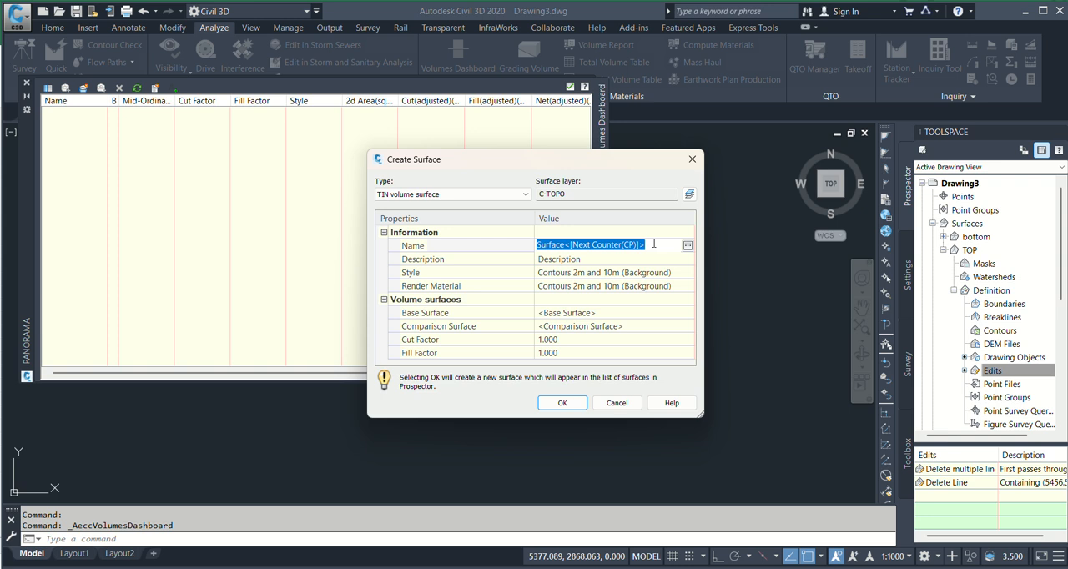
pyautogui.write('Debris qty.')
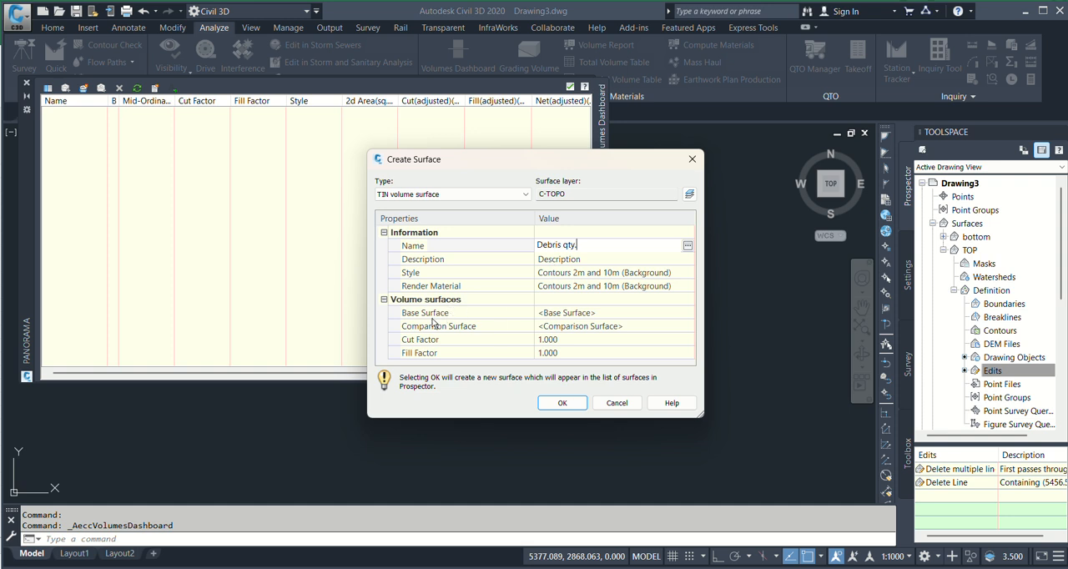
# Assign bottom as the base surface and TOP as the comparison surface of the new volume surface
pyautogui.click(427, 313)
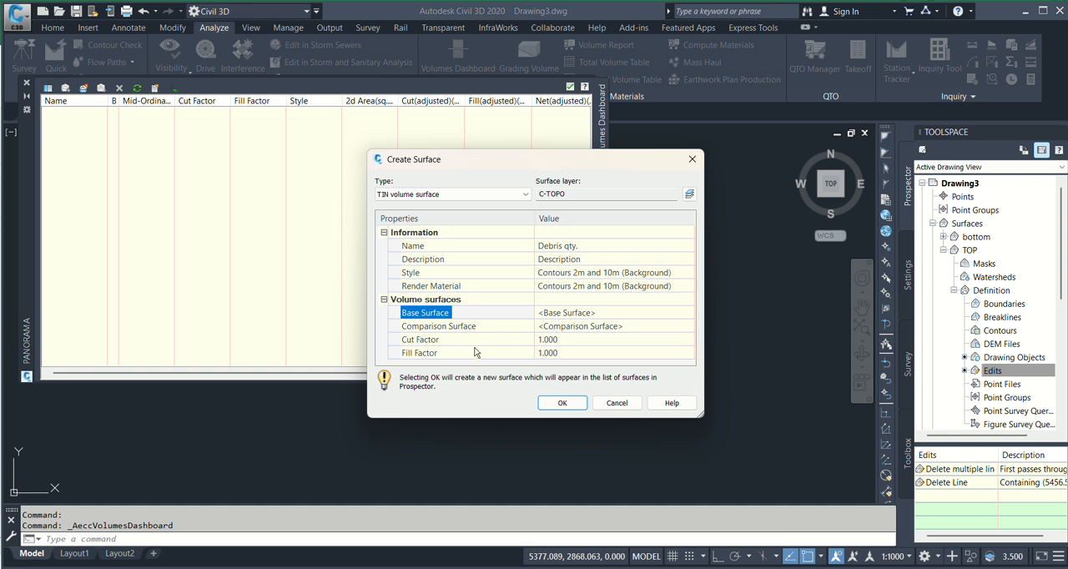
pyautogui.click(580, 316)
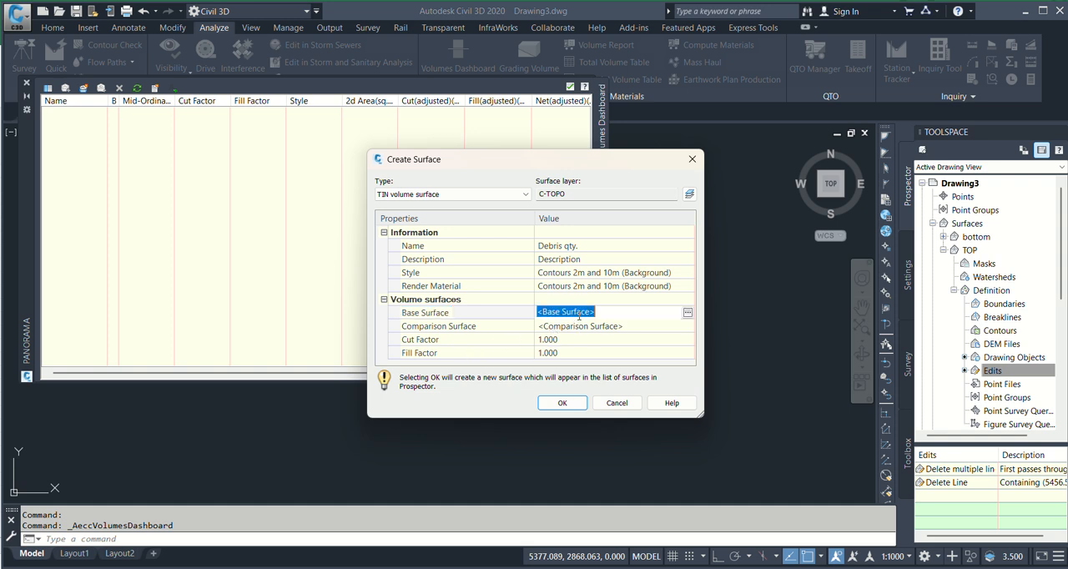
pyautogui.click(687, 313)
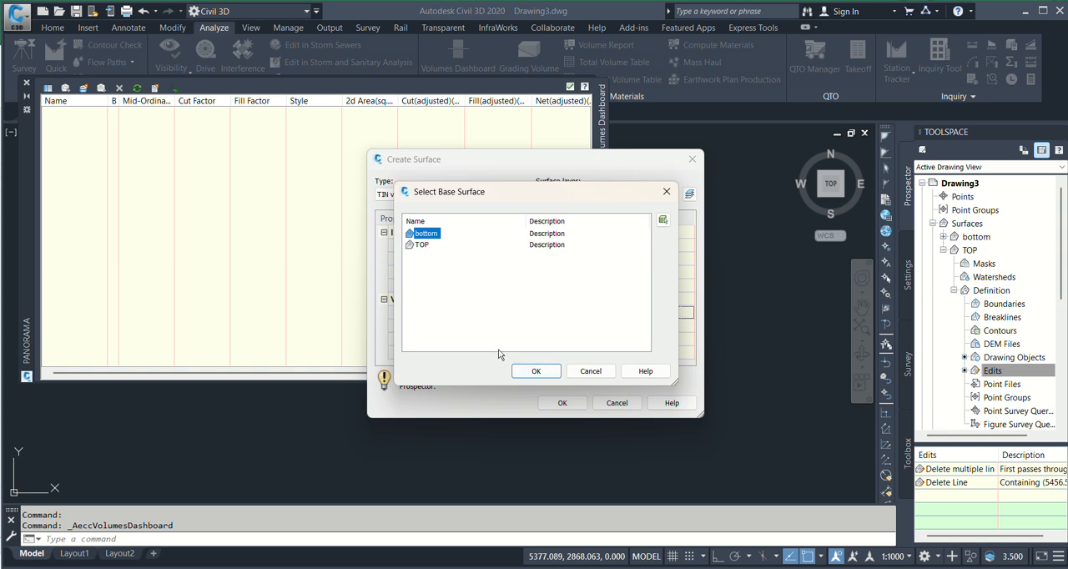
pyautogui.click(535, 373)
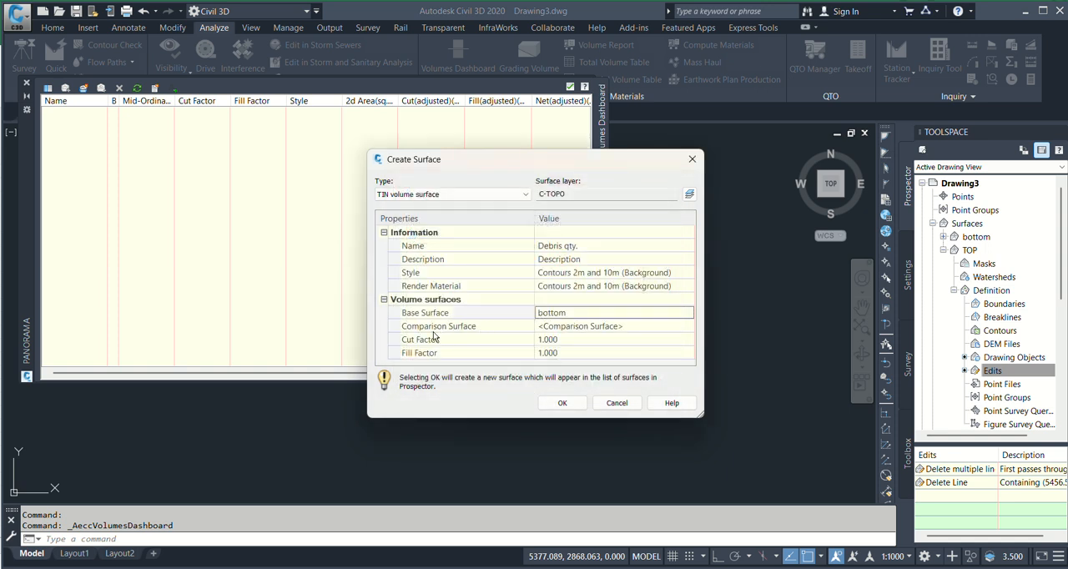
pyautogui.click(656, 327)
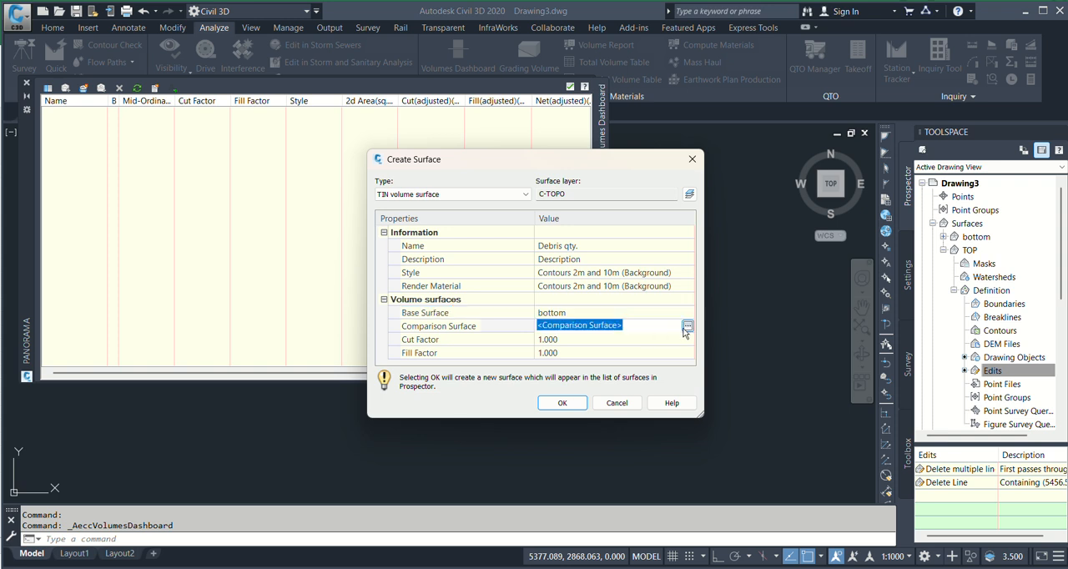
pyautogui.click(686, 331)
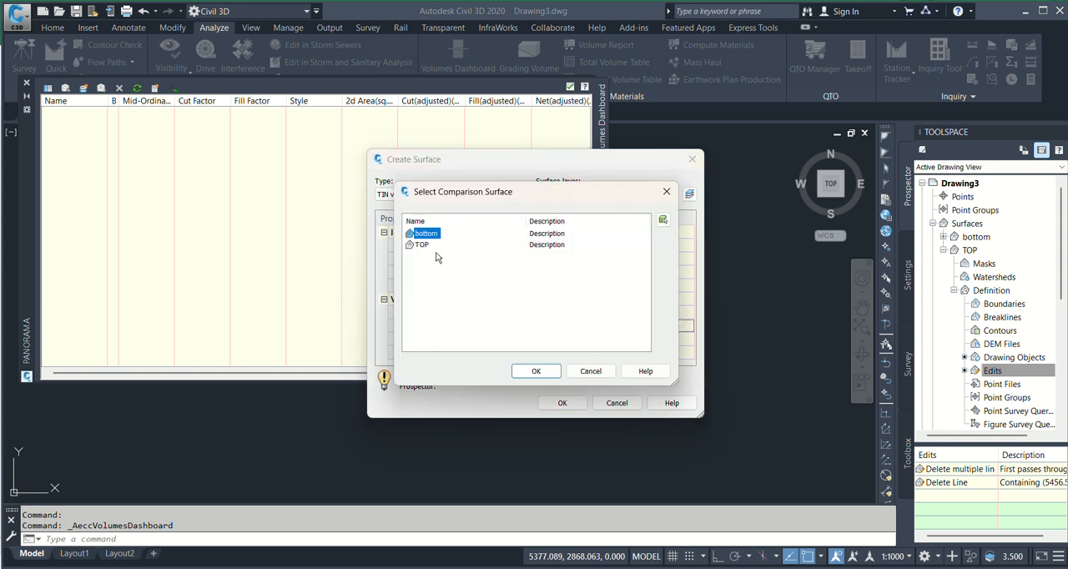
pyautogui.click(537, 371)
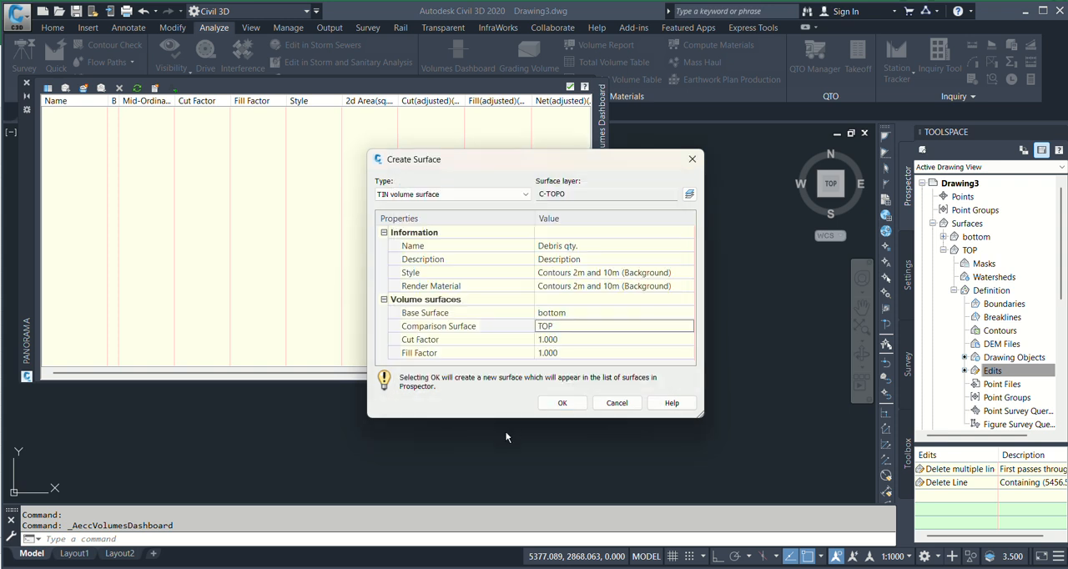
# Create the Debris qty. volume surface and review its cut, fill and net volumes in the Volumes Dashboard
pyautogui.click(563, 403)
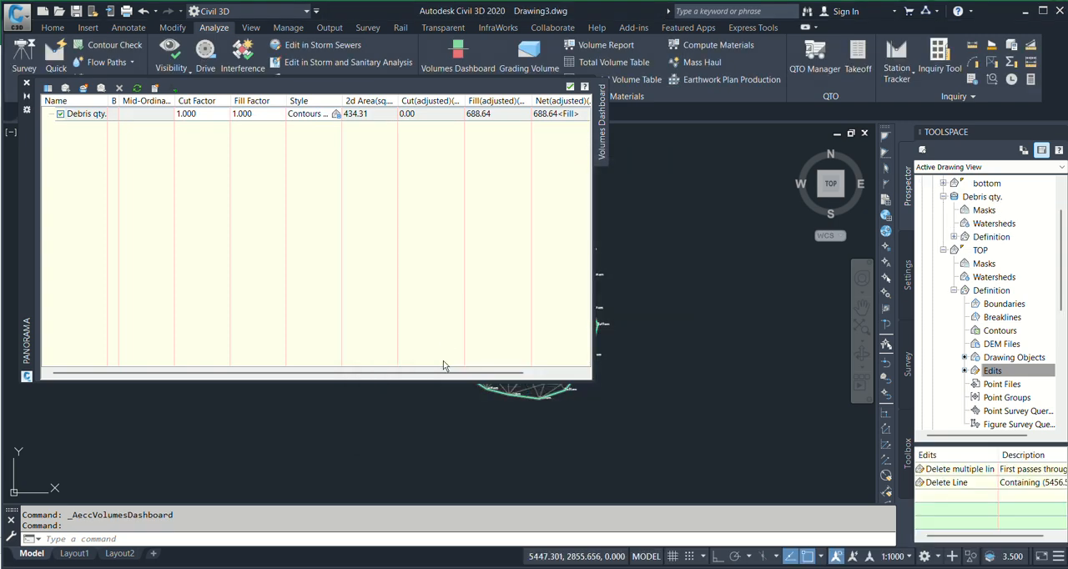
pyautogui.moveTo(442, 372); pyautogui.dragTo(518, 371)
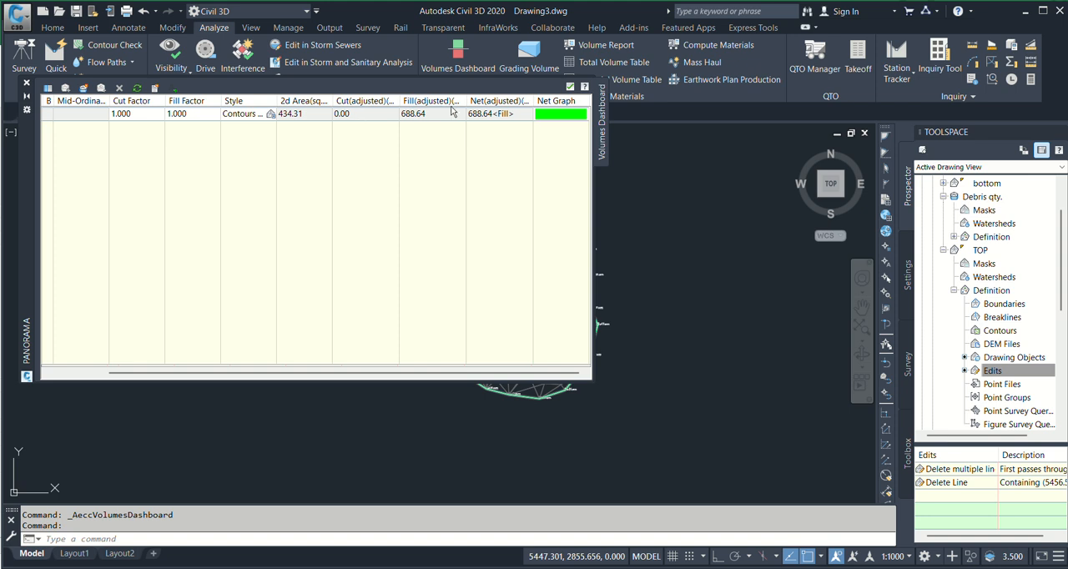
pyautogui.moveTo(527, 375); pyautogui.dragTo(463, 378)
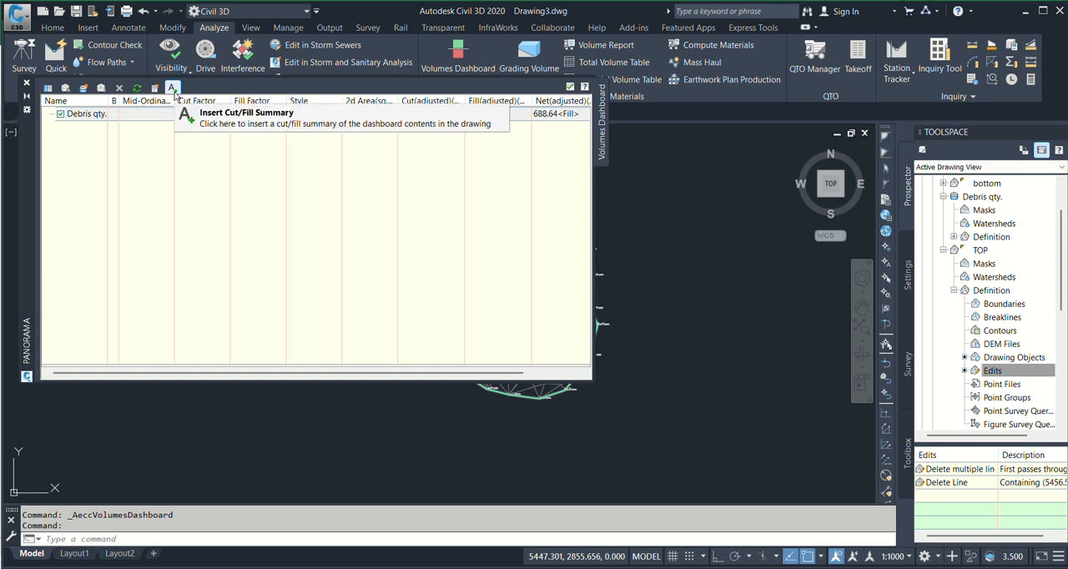
# Insert the cut/fill summary into the drawing to the east of the surfaces and close the Volumes Dashboard
pyautogui.click(173, 88)
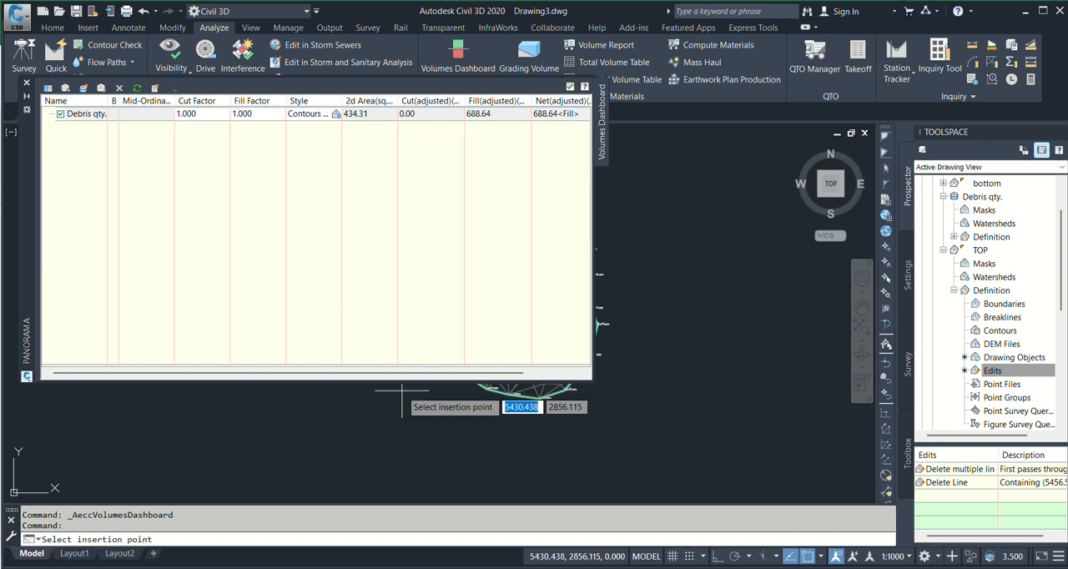
pyautogui.click(680, 388)
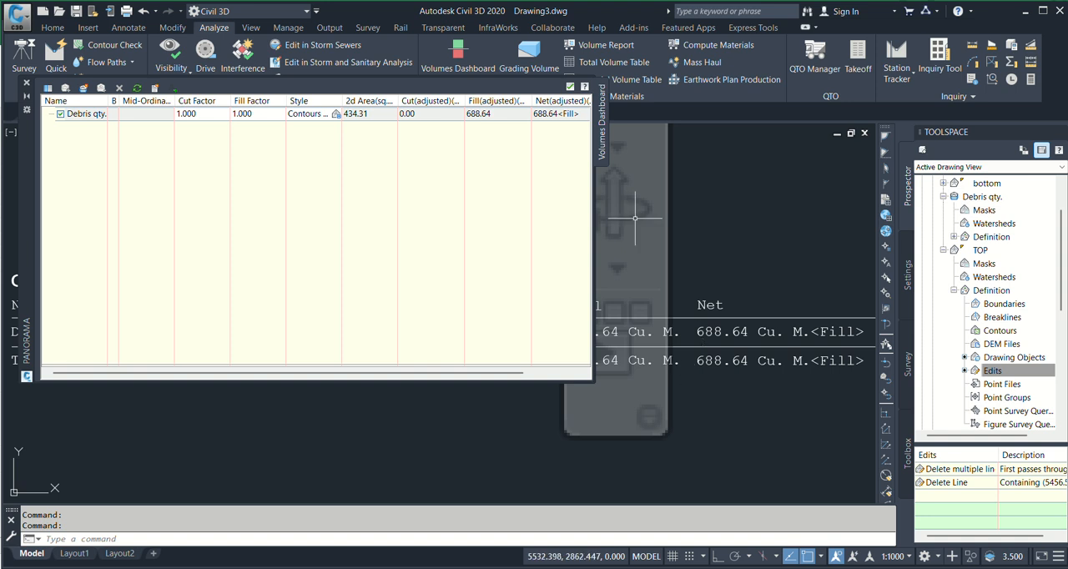
pyautogui.click(570, 89)
# Examine the inserted Cut/Fill Summary table column by column, from the factors and 2d area to the cut, fill and net volumes
pyautogui.scroll(-6, 731, 313)
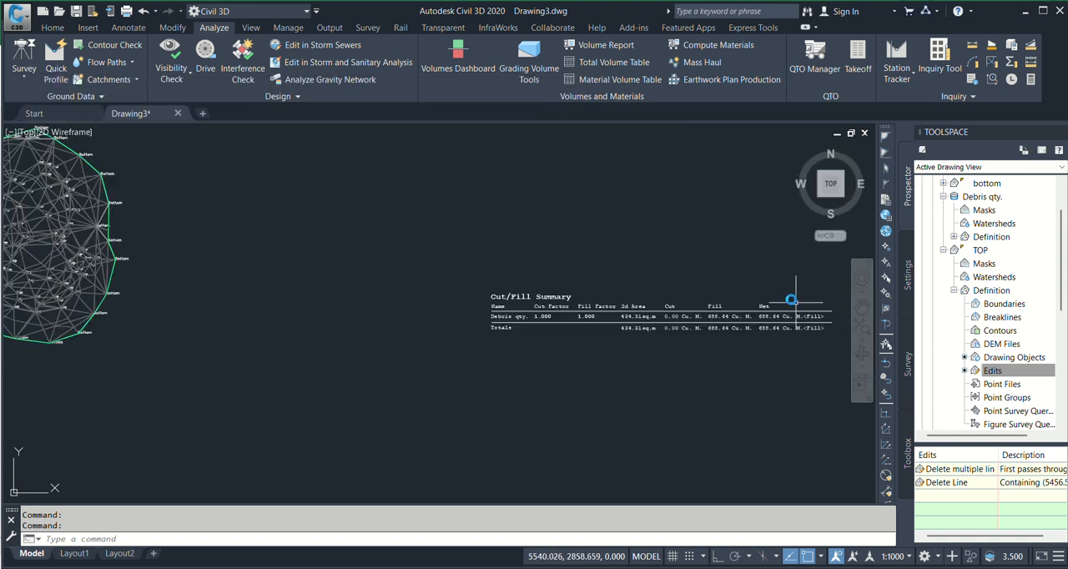
pyautogui.scroll(4, 731, 312)
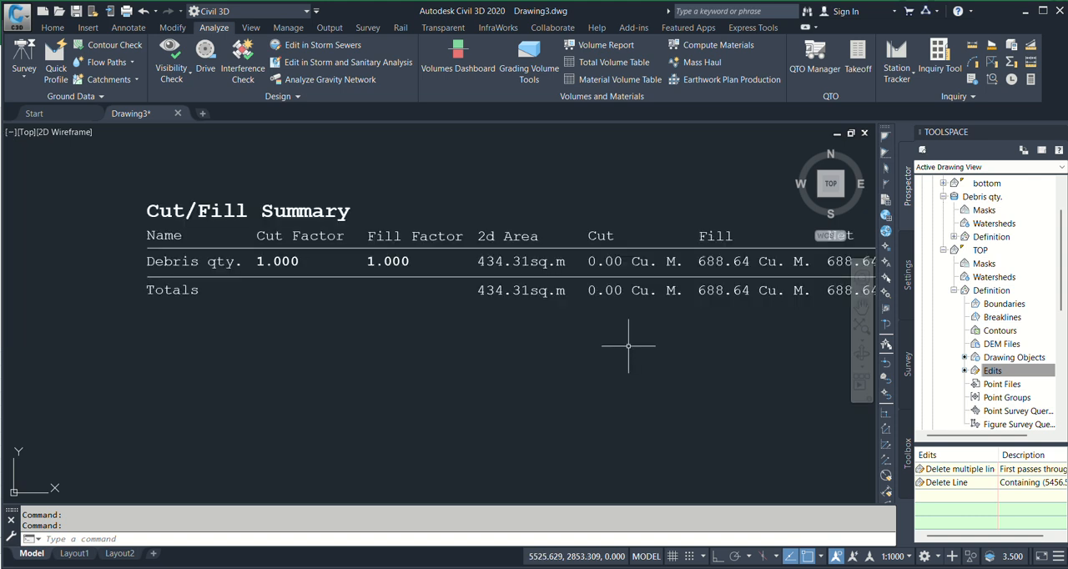
pyautogui.moveTo(631, 345); pyautogui.dragTo(584, 365, button='middle')
pyautogui.moveTo(395, 315)
pyautogui.mouseDown(button='middle')
pyautogui.moveTo(397, 334)
pyautogui.moveTo(424, 310)
pyautogui.moveTo(452, 306)
pyautogui.mouseUp(button='middle')
pyautogui.scroll(-2, 343, 319)
pyautogui.scroll(2, 272, 318)
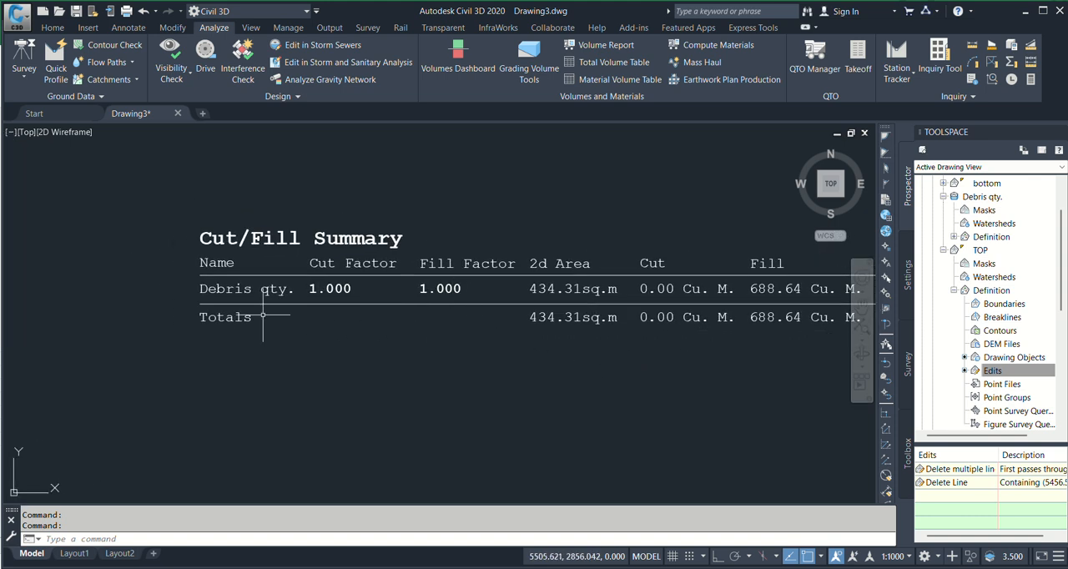
pyautogui.moveTo(363, 309); pyautogui.dragTo(307, 314, button='middle')
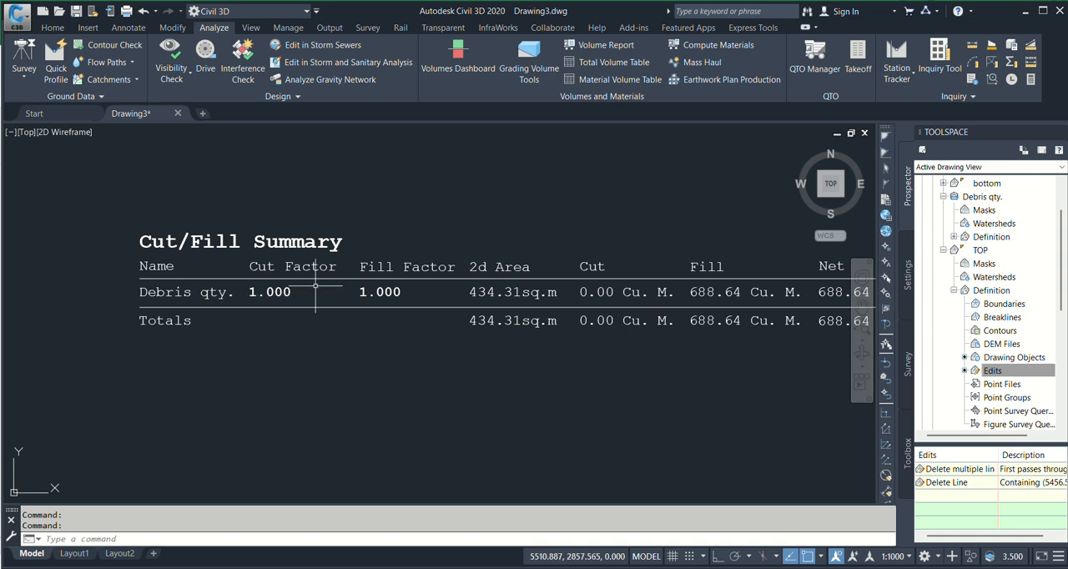
pyautogui.moveTo(456, 319); pyautogui.dragTo(377, 329, button='middle')
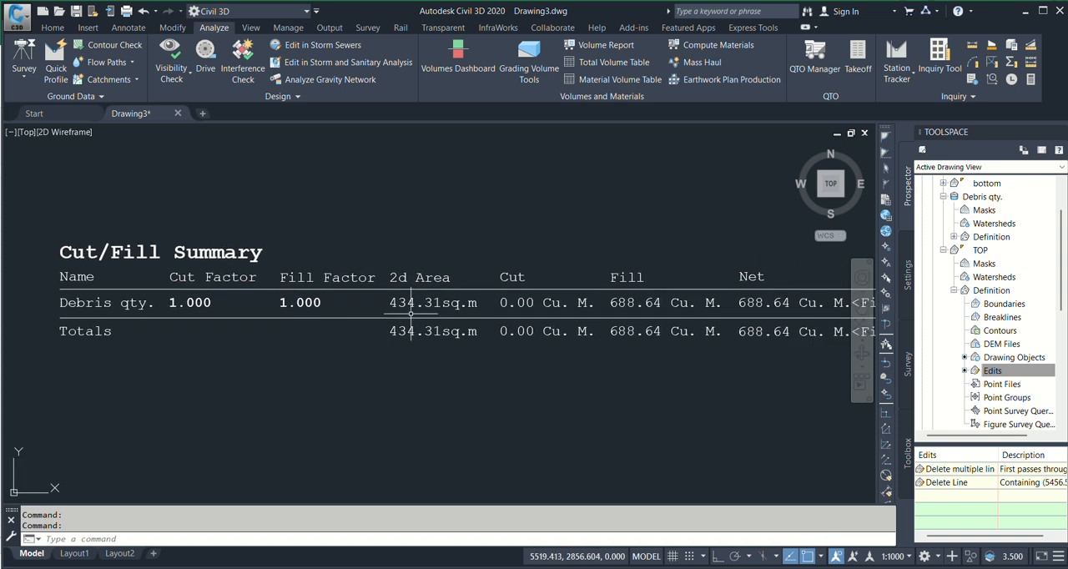
pyautogui.scroll(2, 424, 288)
pyautogui.moveTo(596, 351); pyautogui.dragTo(454, 335, button='middle')
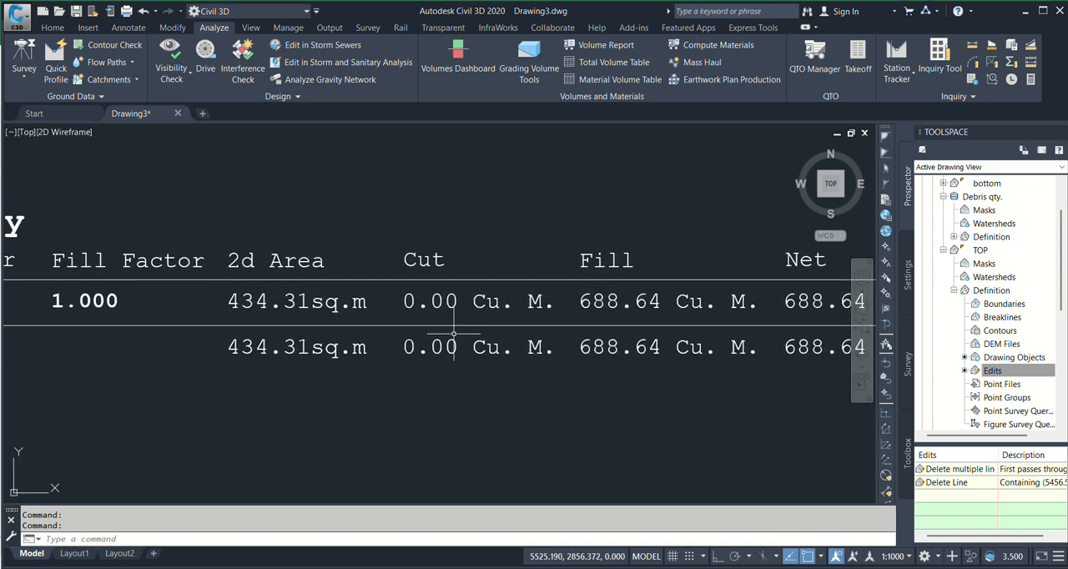
pyautogui.moveTo(672, 316); pyautogui.dragTo(556, 304, button='middle')
pyautogui.scroll(-4, 616, 333)
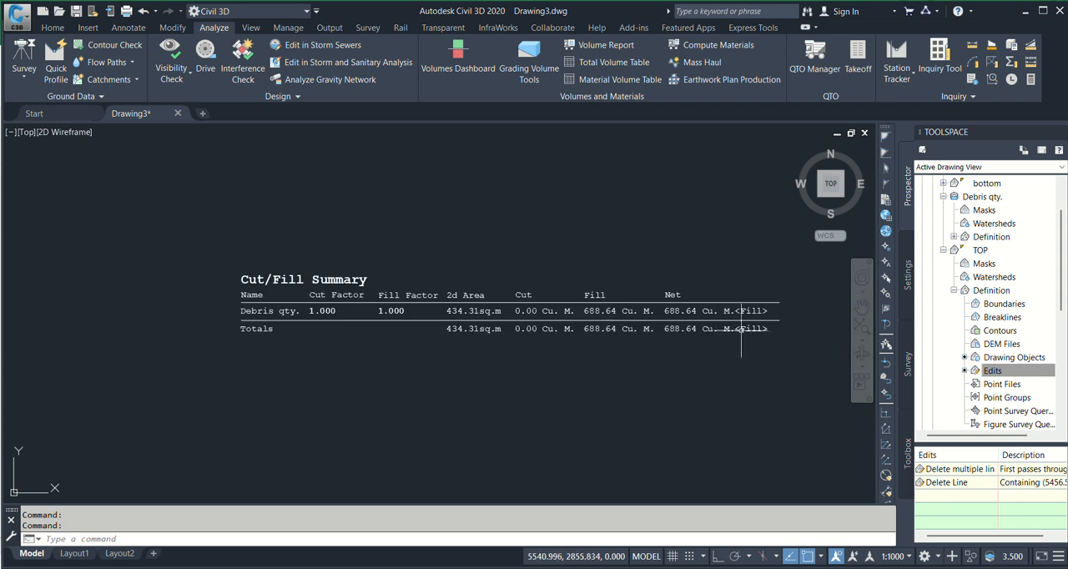
pyautogui.scroll(2, 480, 322)
pyautogui.scroll(2, 474, 302)
pyautogui.scroll(-4, 576, 309)
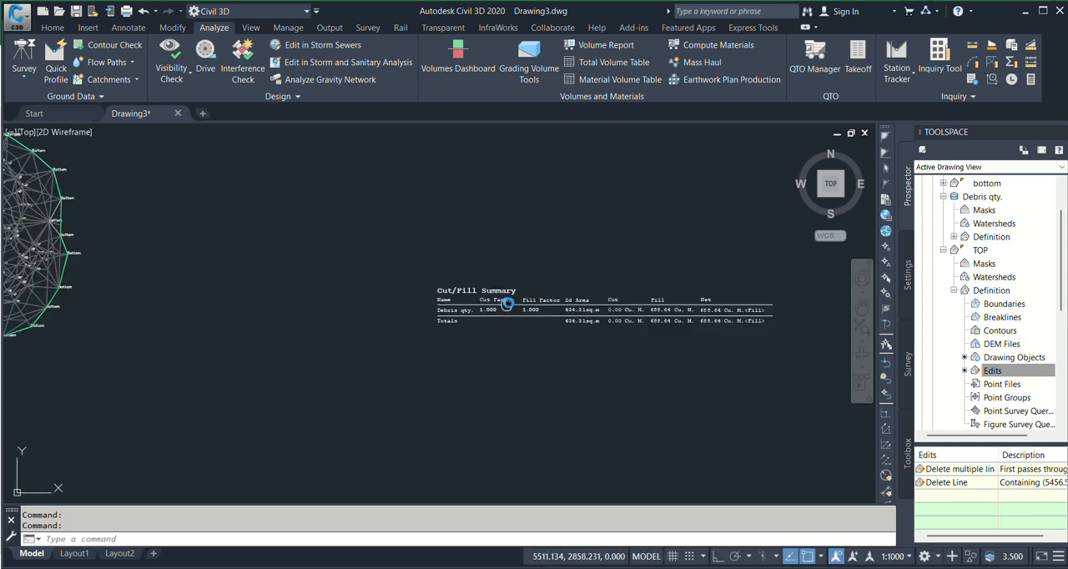
# Open the TOP surface in the Object Viewer and tilt the model to inspect its relief from the front
pyautogui.moveTo(505, 305); pyautogui.dragTo(732, 286, button='middle')
pyautogui.moveTo(407, 208); pyautogui.dragTo(476, 289, button='middle')
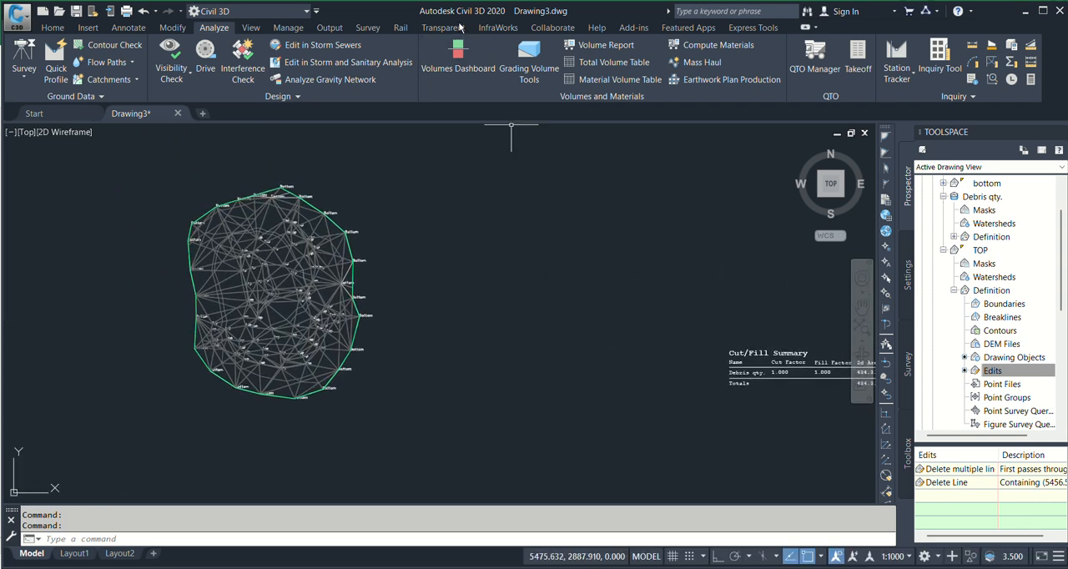
pyautogui.scroll(-5, 613, 295)
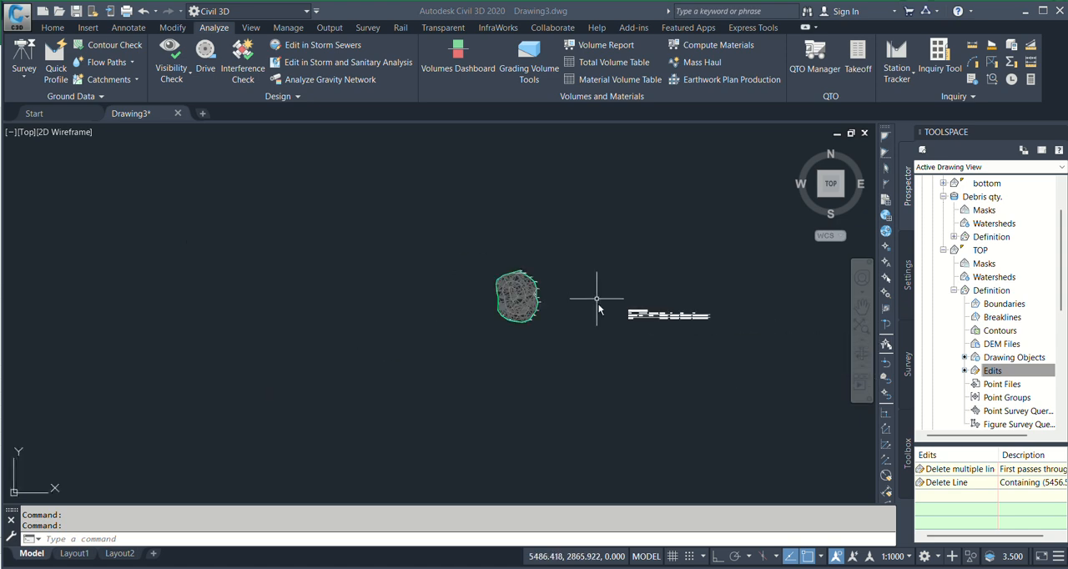
pyautogui.scroll(8, 509, 283)
pyautogui.scroll(5, 509, 284)
pyautogui.scroll(1, 603, 245)
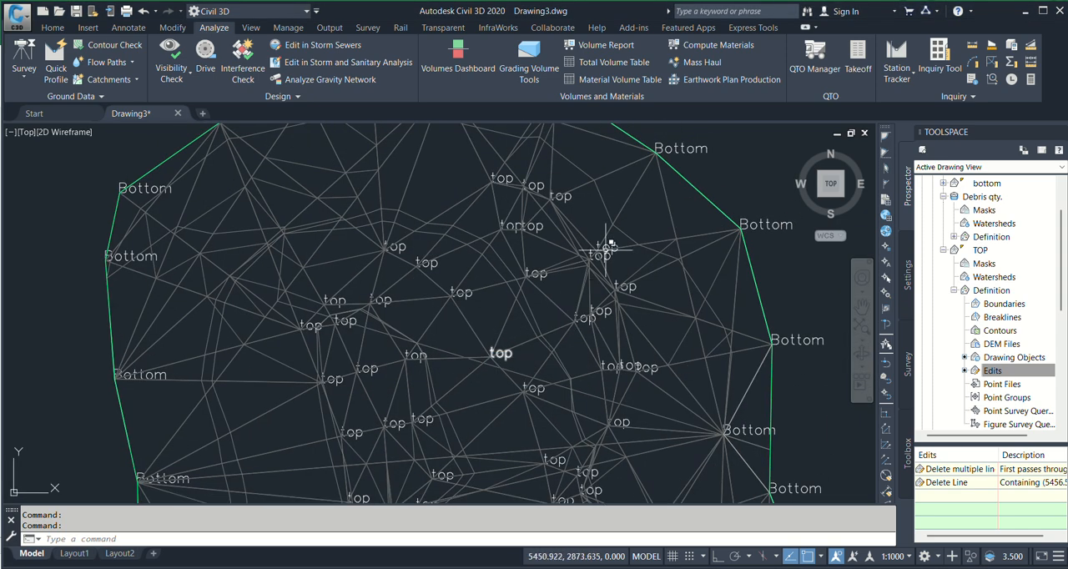
pyautogui.click(603, 246)
pyautogui.scroll(-6, 609, 234)
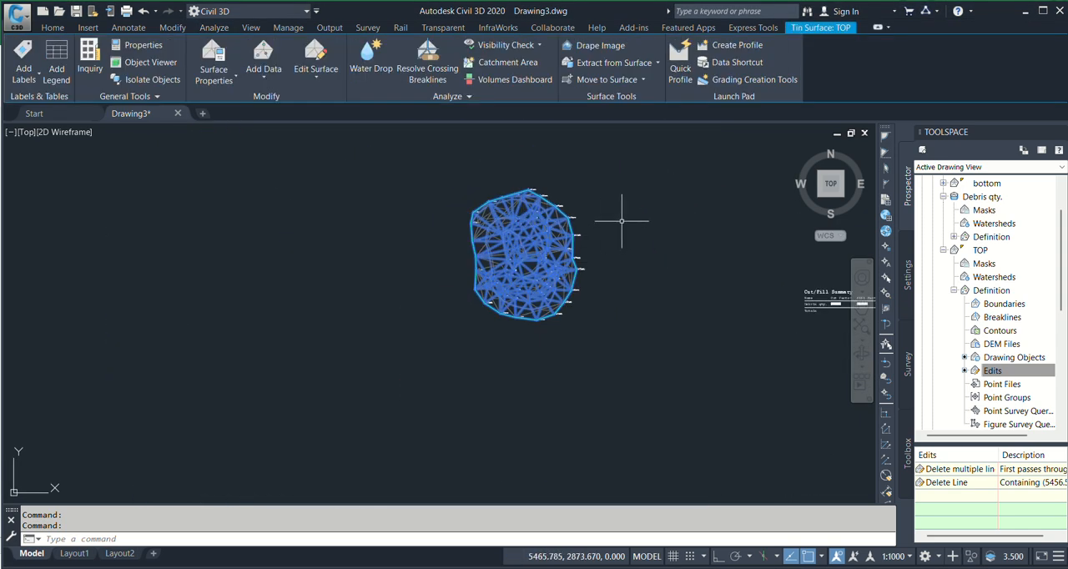
pyautogui.rightClick(627, 195)
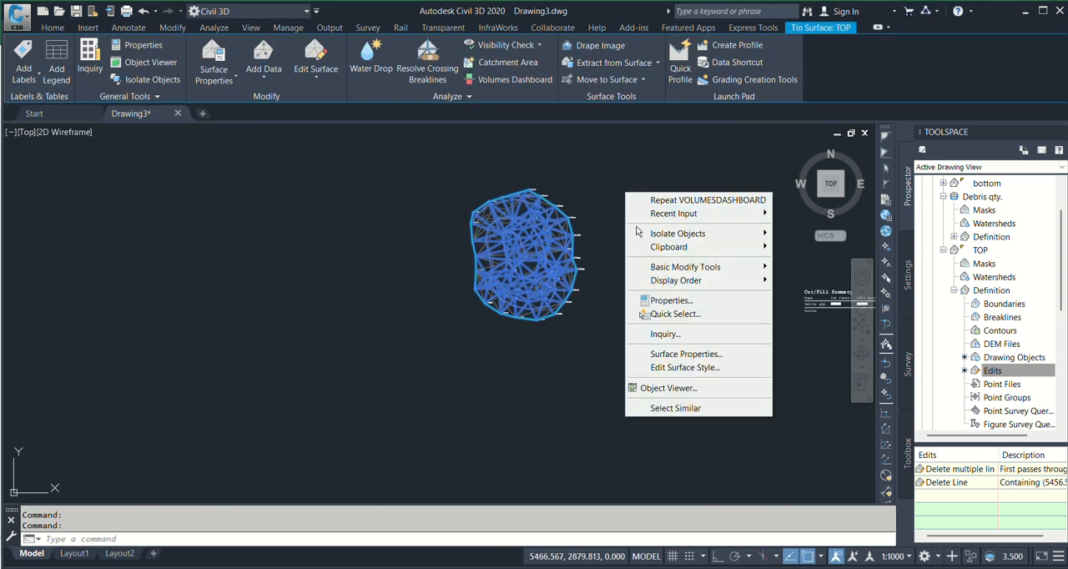
pyautogui.click(683, 395)
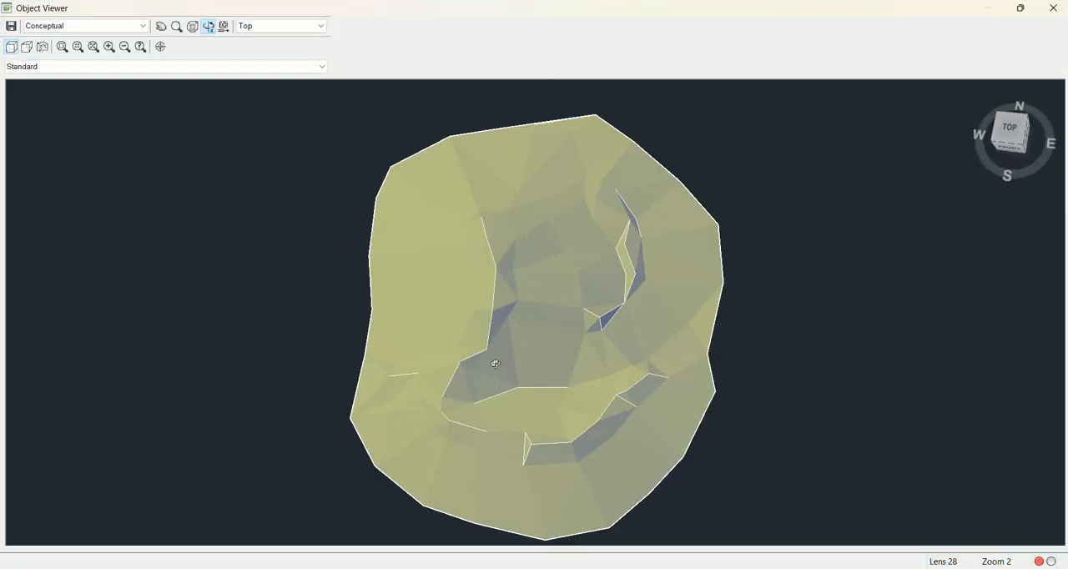
pyautogui.moveTo(495, 364); pyautogui.dragTo(473, 407)
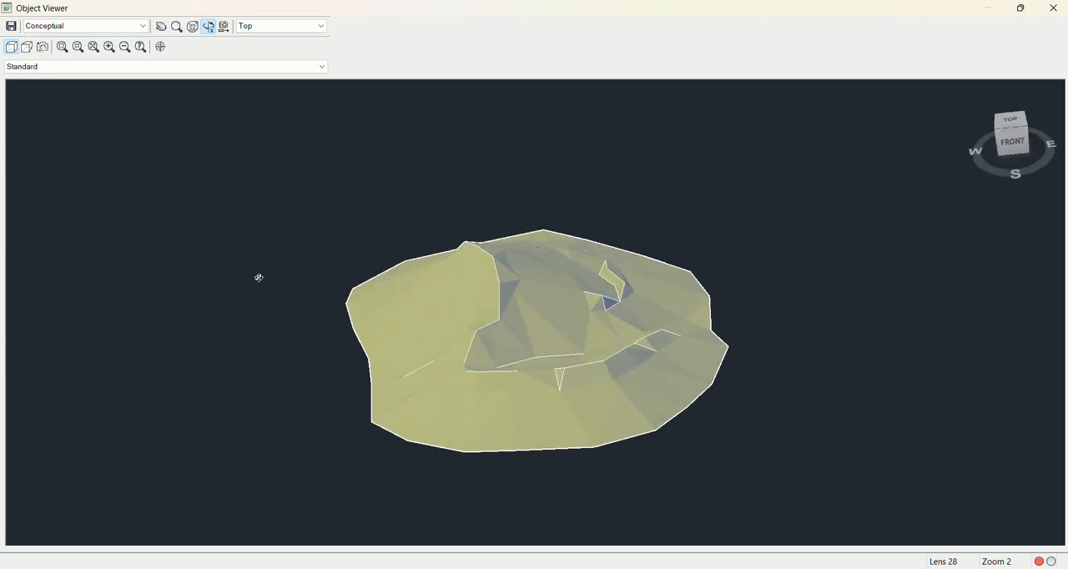
# Inspect the TOP surface in 3D with the Realistic and Shades of Gray visual styles, orbiting the model in each
pyautogui.click(73, 28)
pyautogui.click(54, 66)
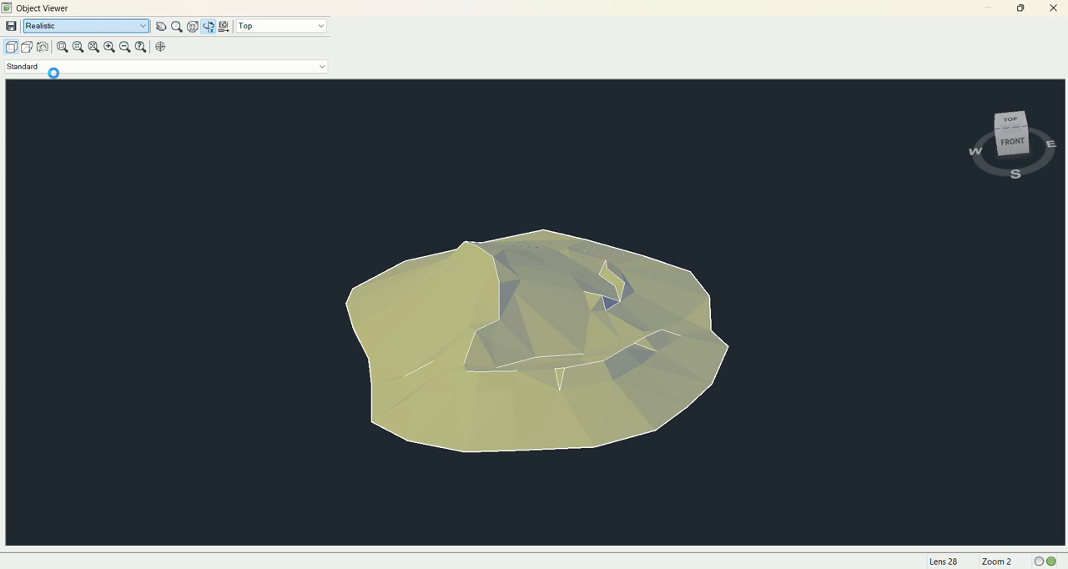
pyautogui.moveTo(558, 307)
pyautogui.mouseDown()
pyautogui.moveTo(670, 374)
pyautogui.moveTo(468, 357)
pyautogui.moveTo(374, 370)
pyautogui.moveTo(518, 353)
pyautogui.mouseUp()
pyautogui.click(102, 28)
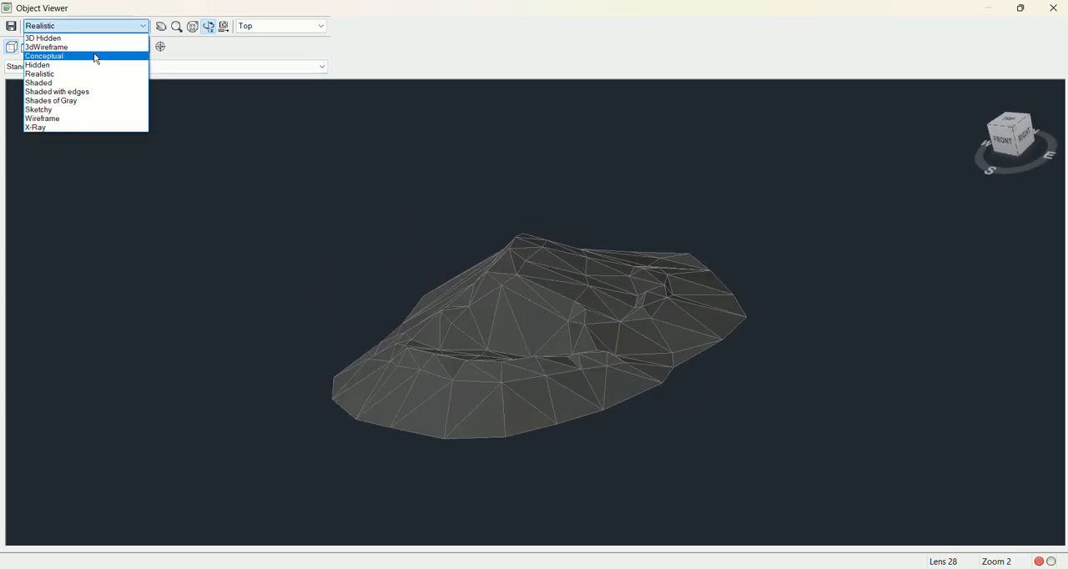
pyautogui.click(55, 100)
pyautogui.moveTo(508, 312)
pyautogui.mouseDown()
pyautogui.moveTo(517, 422)
pyautogui.moveTo(329, 332)
pyautogui.mouseUp()
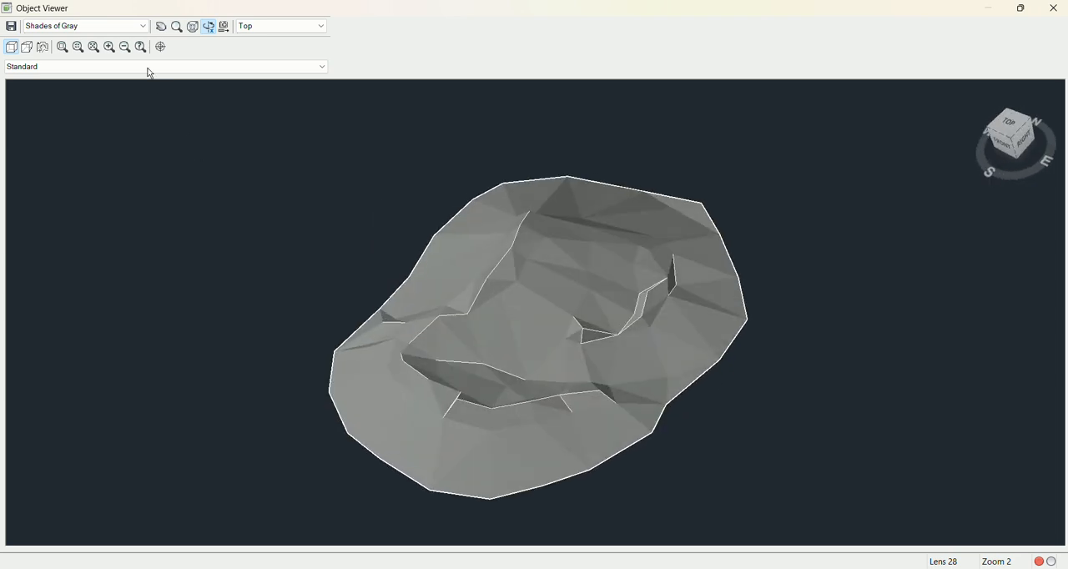
# Inspect the TOP surface with the Sketchy visual style, orbit it, and close the Object Viewer
pyautogui.click(117, 35)
pyautogui.click(74, 109)
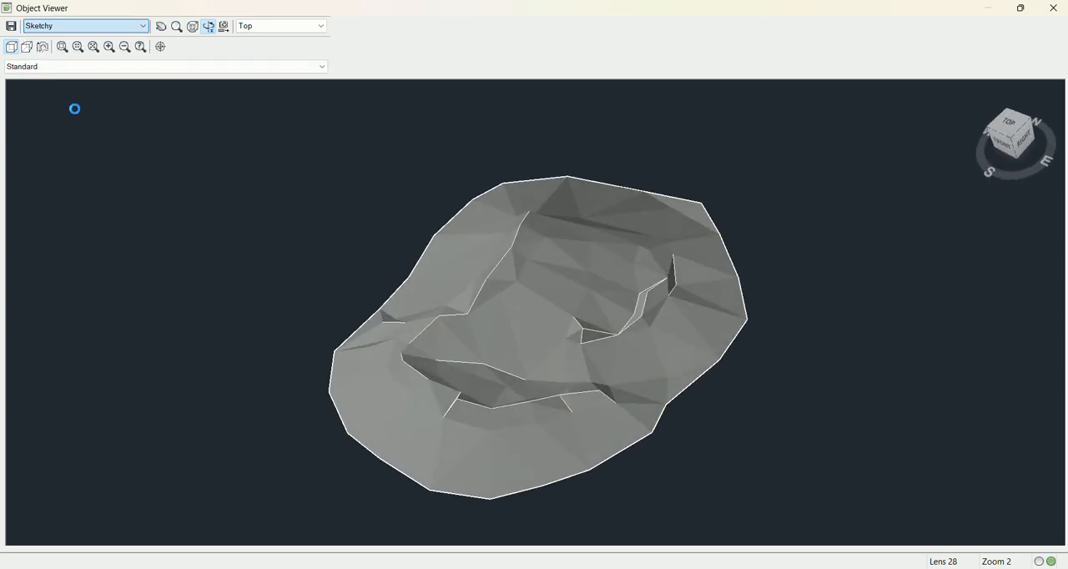
pyautogui.moveTo(543, 326)
pyautogui.mouseDown()
pyautogui.moveTo(451, 253)
pyautogui.moveTo(548, 365)
pyautogui.moveTo(539, 352)
pyautogui.moveTo(430, 326)
pyautogui.mouseUp()
pyautogui.press('Escape')
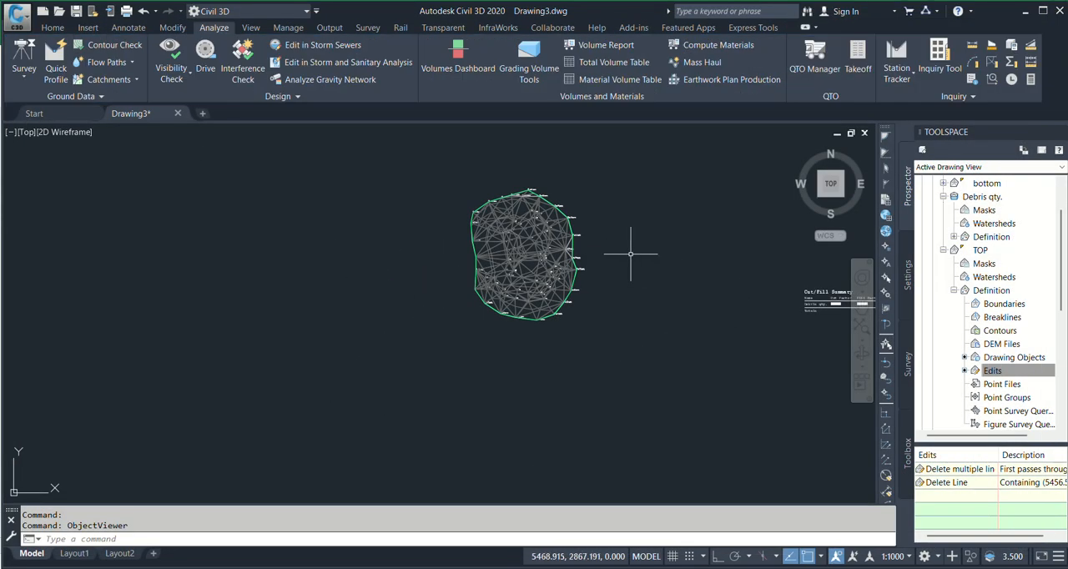
# Look over the surface triangulation and the Cut/Fill Summary table together in the drawing
pyautogui.scroll(-4, 565, 268)
pyautogui.moveTo(575, 281); pyautogui.dragTo(532, 319, button='middle')
pyautogui.scroll(4, 635, 319)
pyautogui.moveTo(635, 323); pyautogui.dragTo(637, 345, button='middle')
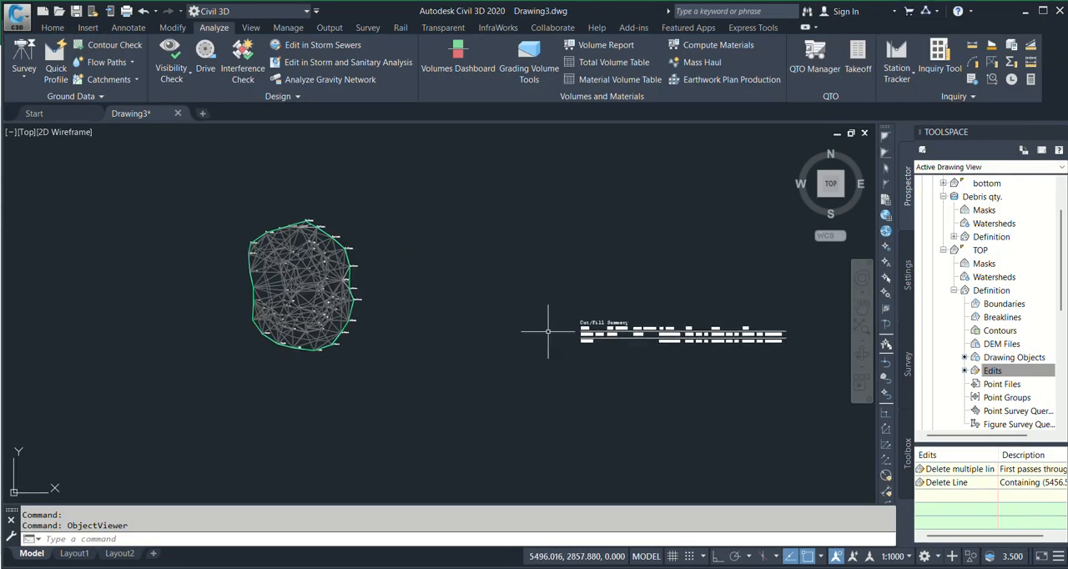
pyautogui.scroll(2, 644, 322)
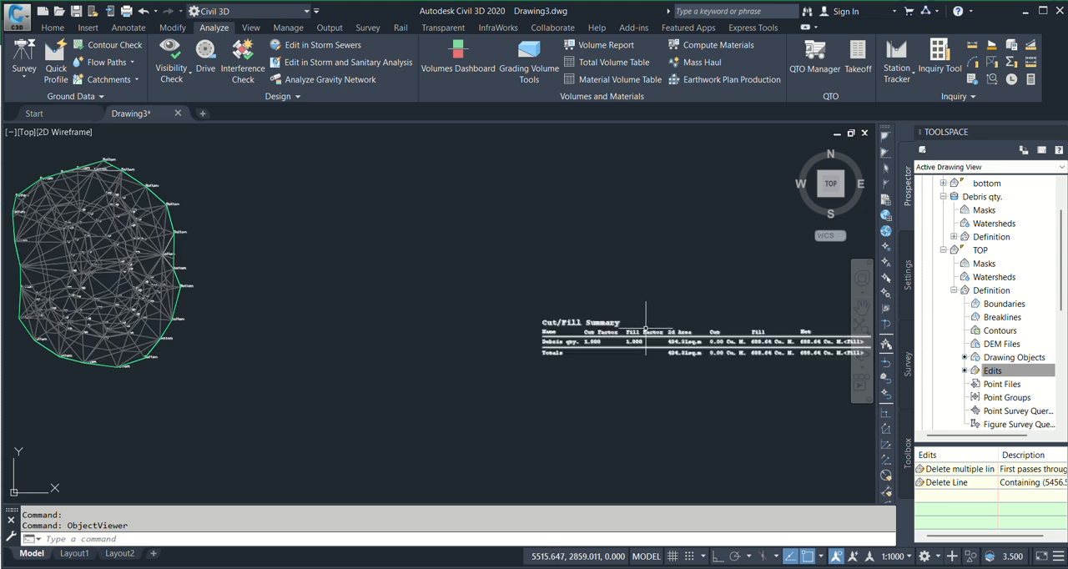
pyautogui.scroll(-5, 437, 298)
pyautogui.scroll(5, 615, 372)
pyautogui.scroll(-2, 634, 359)
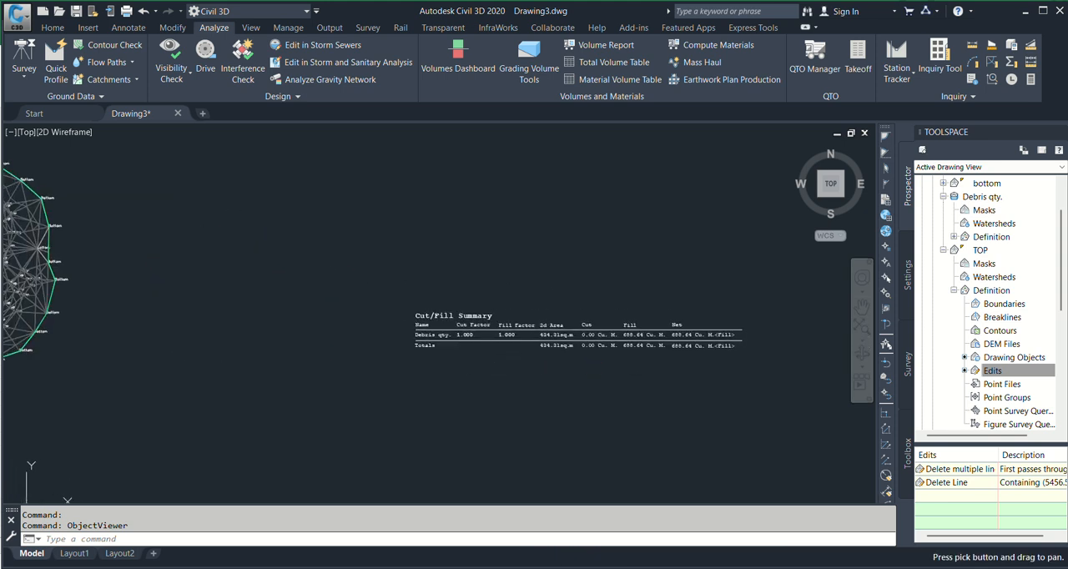
pyautogui.moveTo(474, 271); pyautogui.dragTo(557, 288, button='middle')
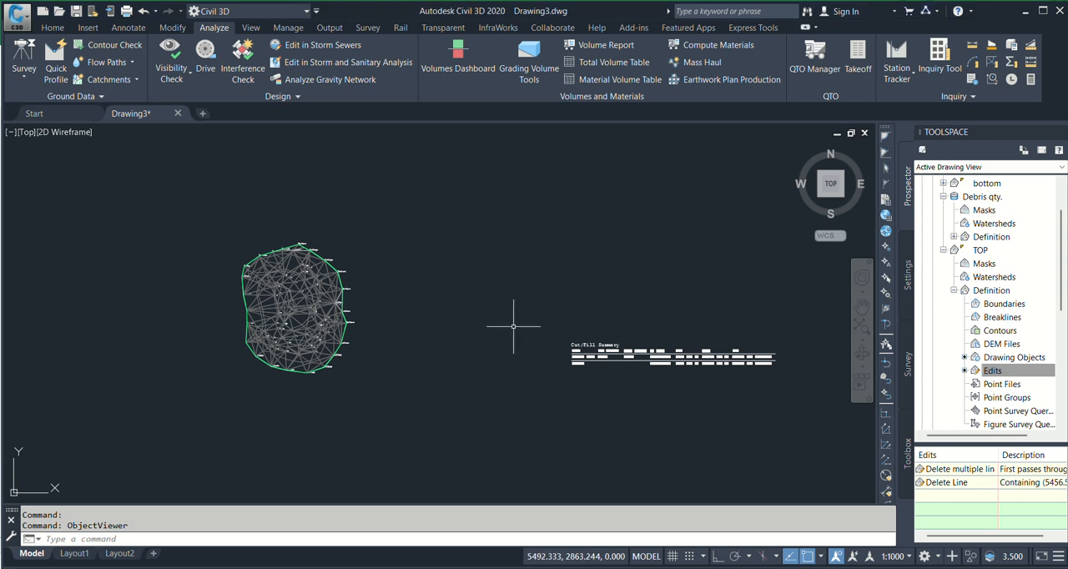
# Select the Cut/Fill Summary block and show its properties
pyautogui.scroll(5, 634, 378)
pyautogui.moveTo(649, 385); pyautogui.dragTo(591, 350, button='middle')
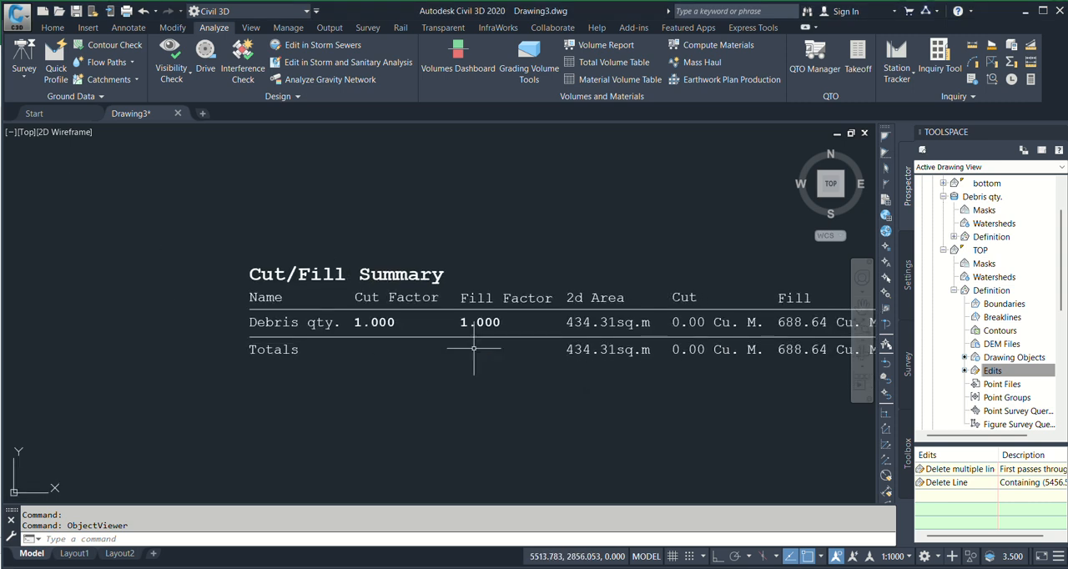
pyautogui.click(482, 319)
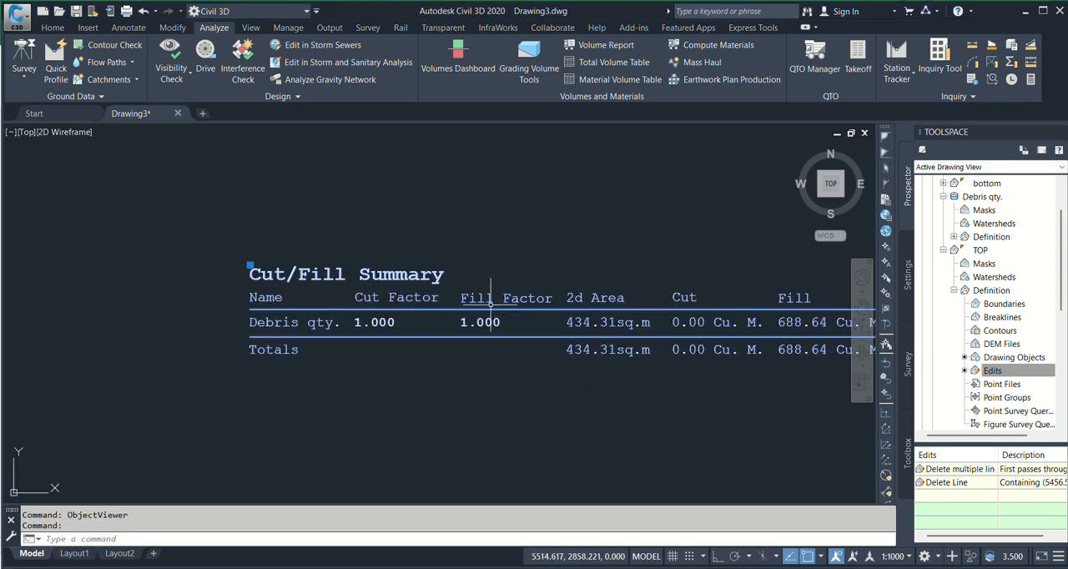
pyautogui.rightClick(417, 231)
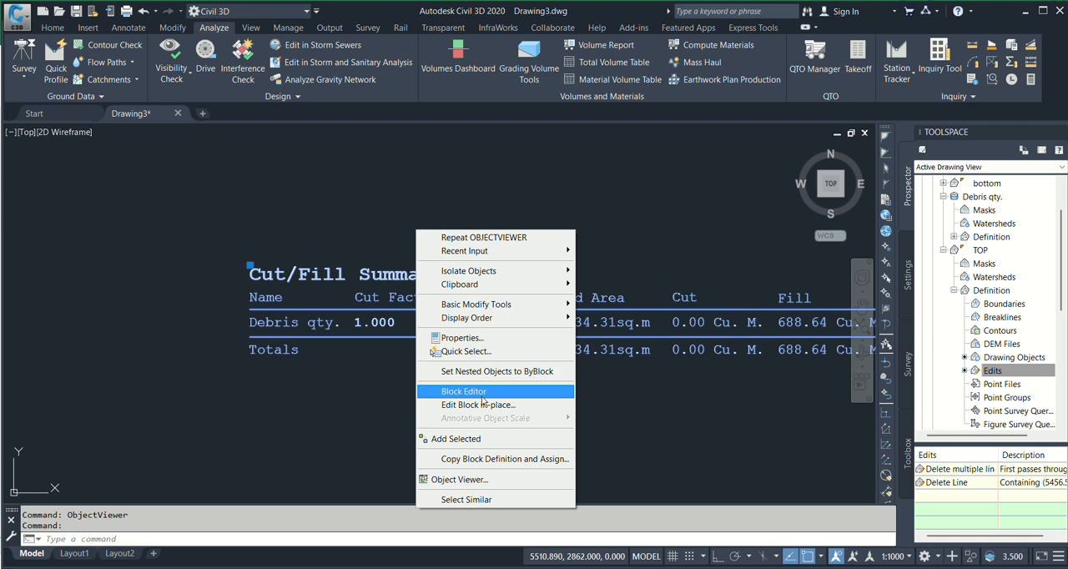
pyautogui.click(458, 338)
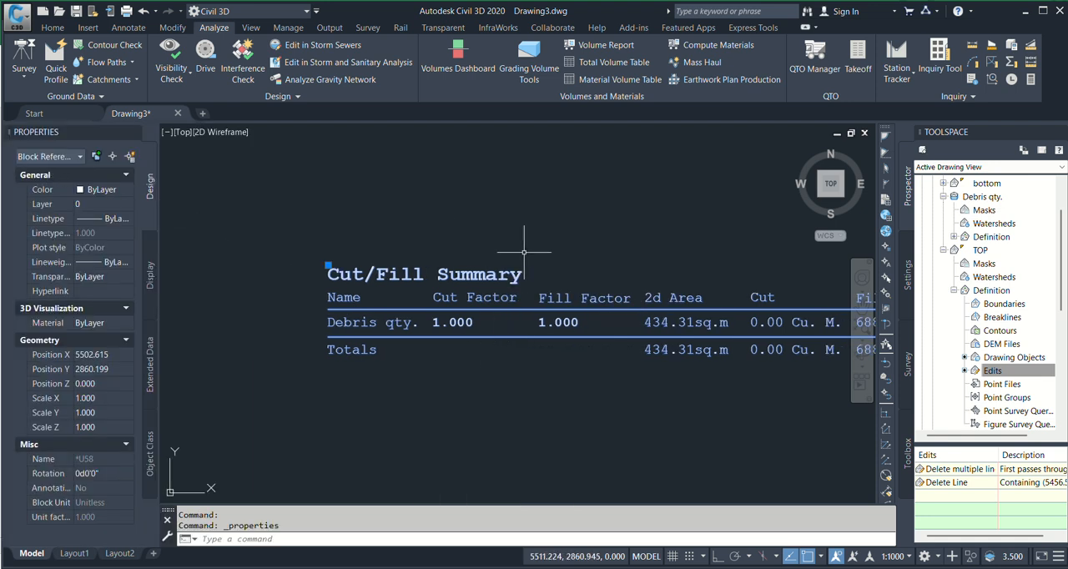
# Explode the Cut/Fill Summary block into separate objects
pyautogui.write('X')
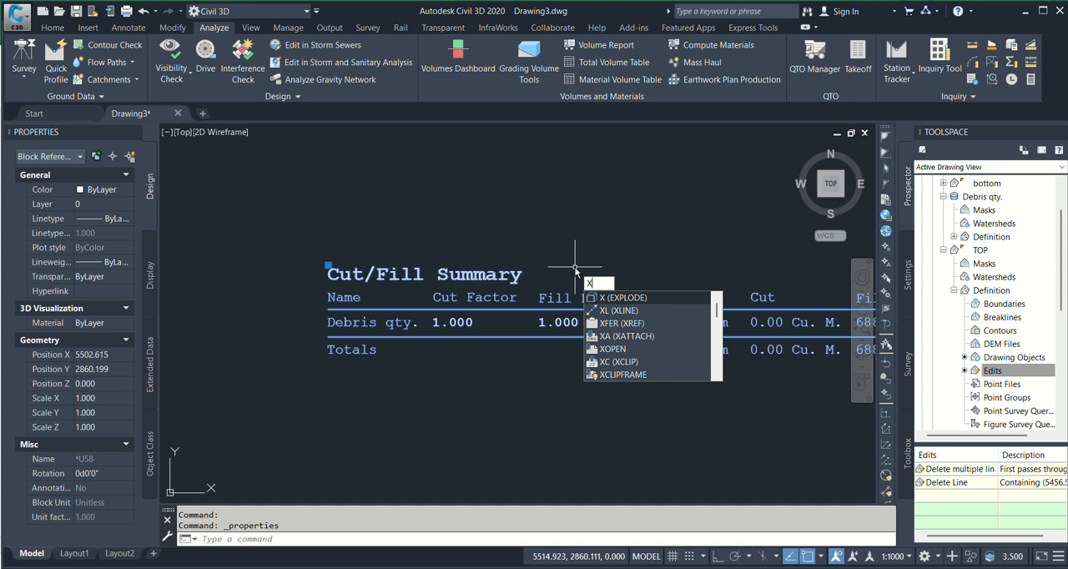
pyautogui.press('Return')
pyautogui.moveTo(572, 266); pyautogui.dragTo(529, 234, button='middle')
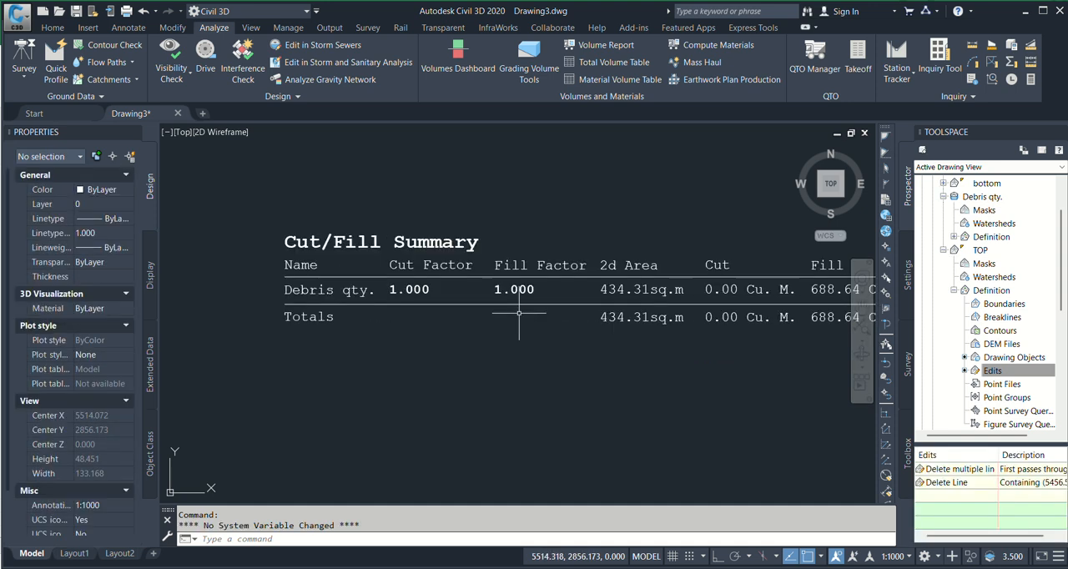
# Erase the Cut Factor and Fill Factor columns from the exploded Cut/Fill Summary table
pyautogui.click(515, 289)
pyautogui.click(521, 266)
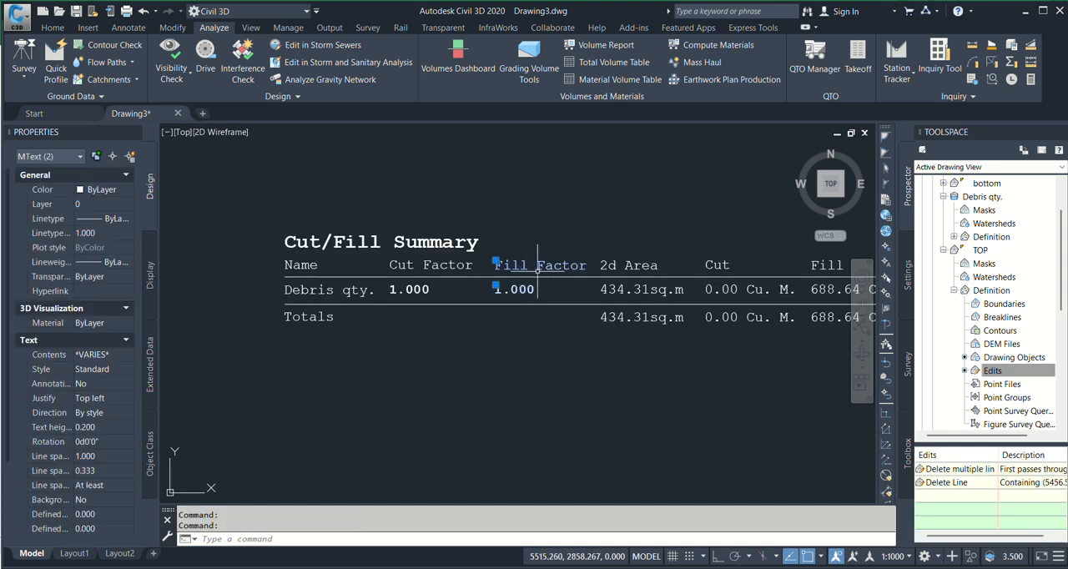
pyautogui.press('Escape')
pyautogui.press('Return')
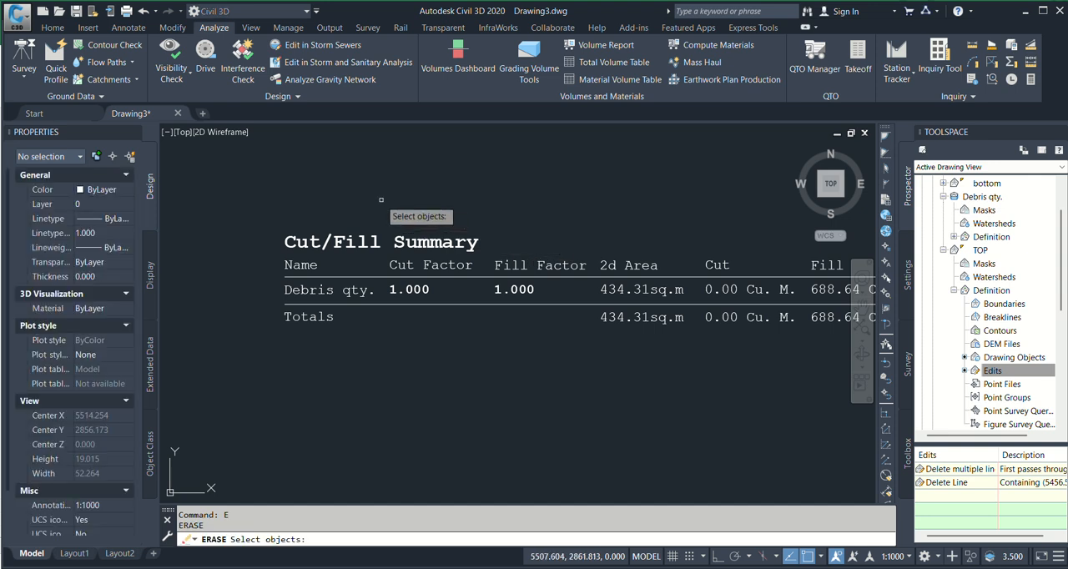
pyautogui.click(359, 193)
pyautogui.click(726, 407)
pyautogui.press('Return')
# Erase the Cut column, including its heading and both row values, from the summary table
pyautogui.moveTo(596, 376); pyautogui.dragTo(464, 378, button='middle')
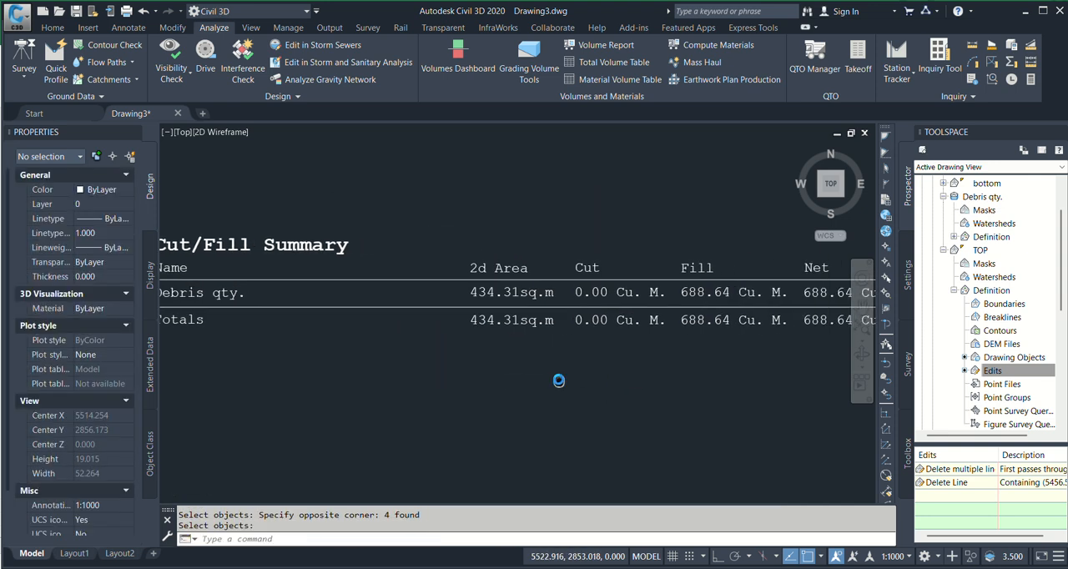
pyautogui.press('Return')
pyautogui.click(551, 219)
pyautogui.click(698, 372)
pyautogui.press('Return')
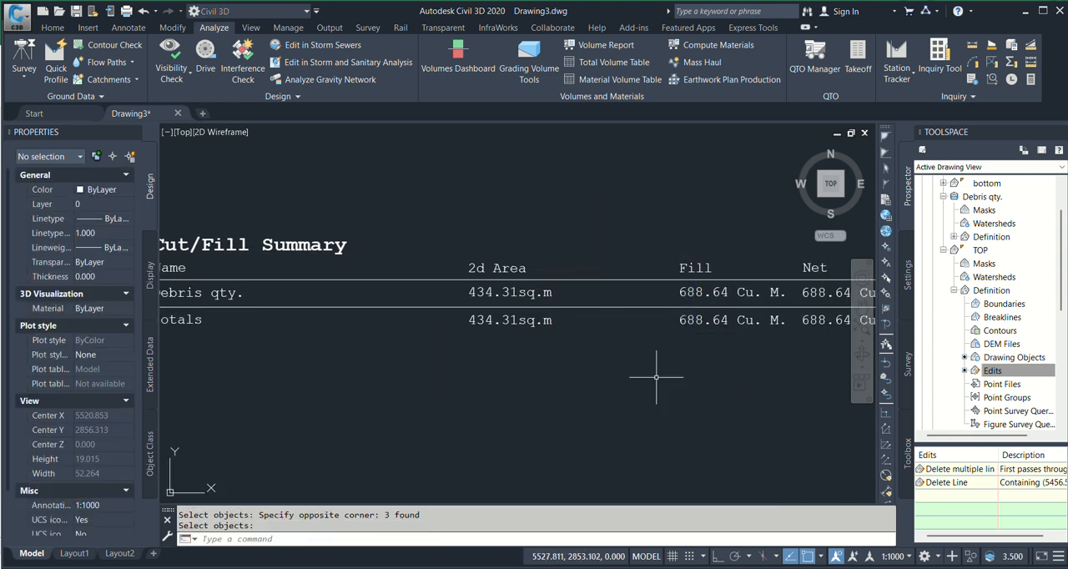
# Erase the Net column, including its heading and both row values, from the summary table
pyautogui.scroll(-3, 722, 374)
pyautogui.press('Return')
pyautogui.click(596, 257)
pyautogui.click(741, 349)
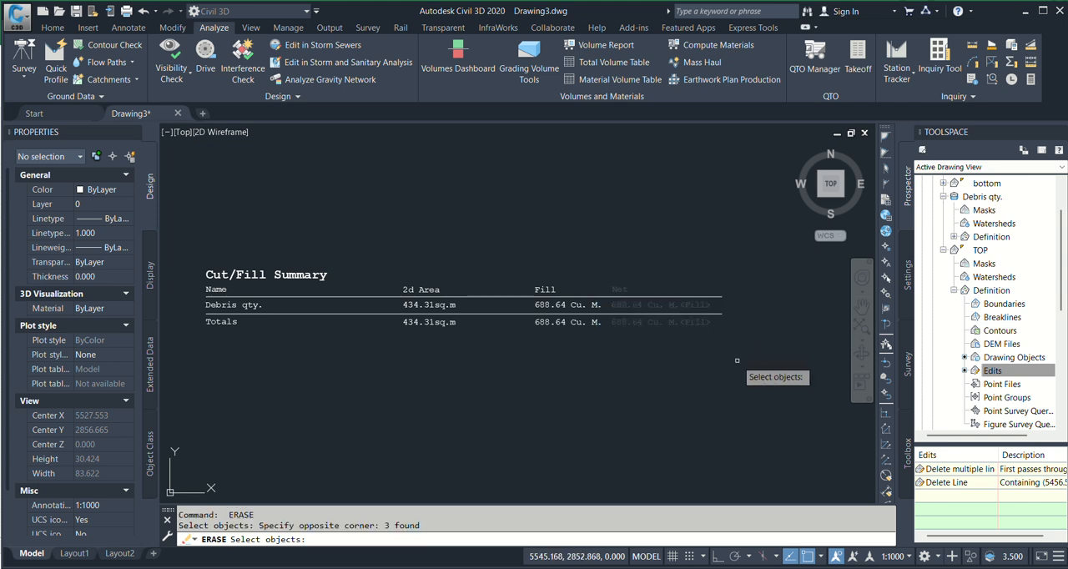
pyautogui.press('Return')
pyautogui.press('Escape')
# Move the Fill column horizontally with Ortho on so it sits close beside the 2d Area column
pyautogui.scroll(2, 567, 344)
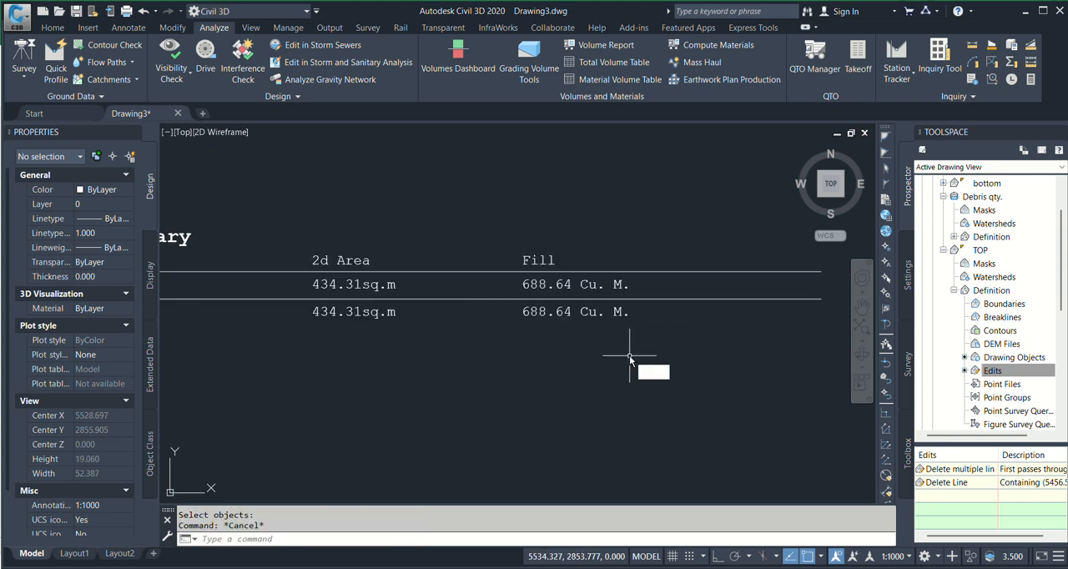
pyautogui.write('m')
pyautogui.press('Return')
pyautogui.click(480, 228)
pyautogui.click(666, 344)
pyautogui.press('Return')
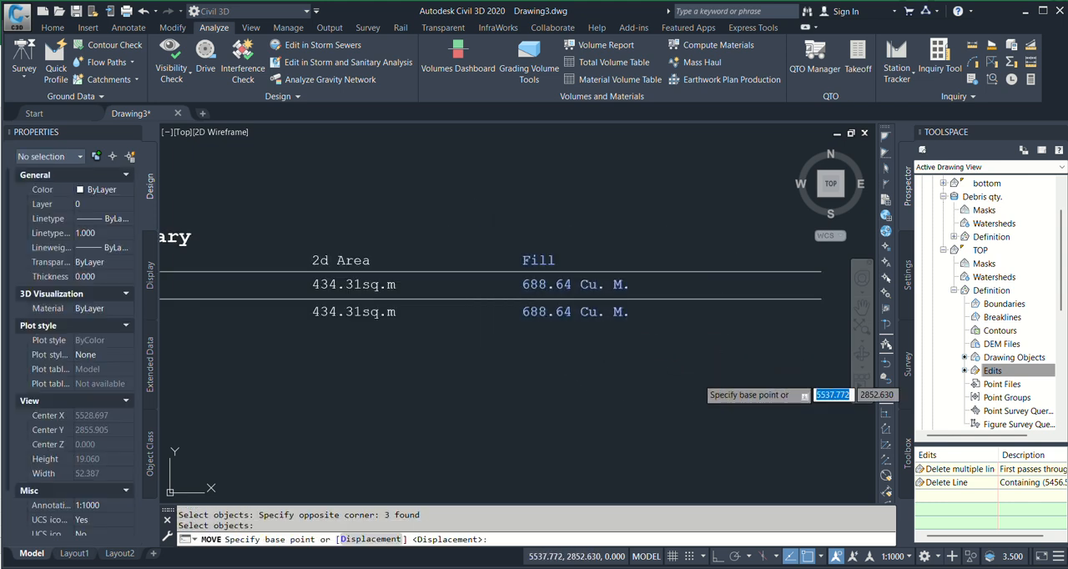
pyautogui.click(699, 378)
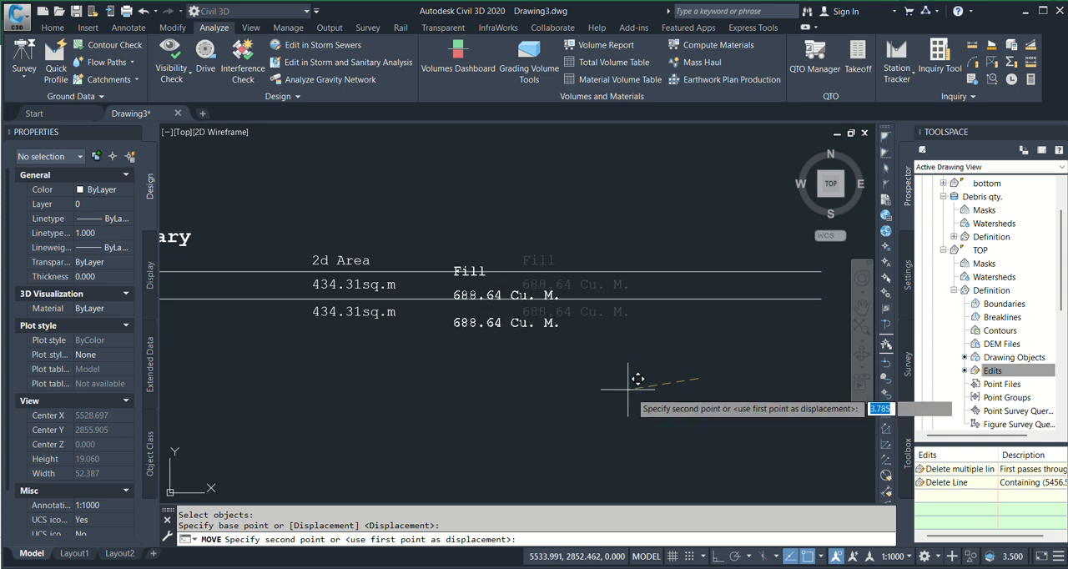
pyautogui.click(718, 557)
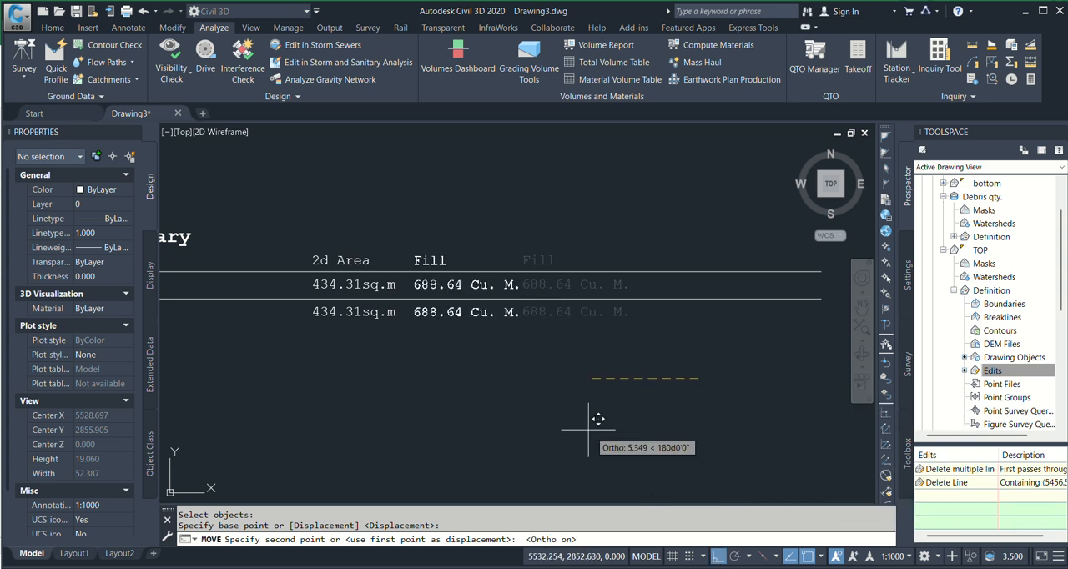
pyautogui.click(600, 438)
# Move the 2d Area and Fill columns together horizontally to sit close beside the Name column
pyautogui.scroll(-2, 578, 377)
pyautogui.scroll(2, 477, 376)
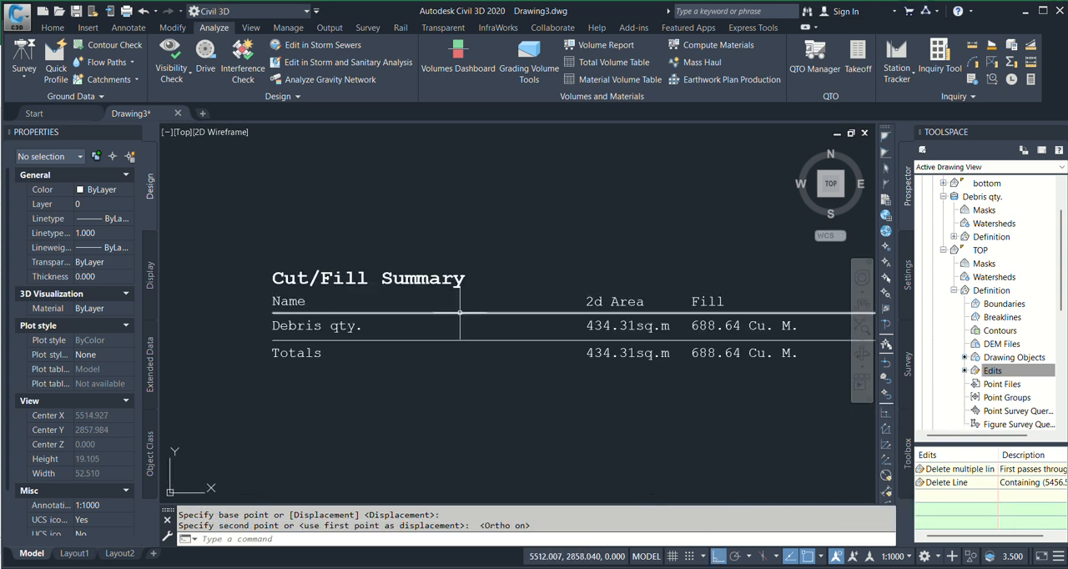
pyautogui.write('M')
pyautogui.press('Return')
pyautogui.click(522, 223)
pyautogui.click(826, 394)
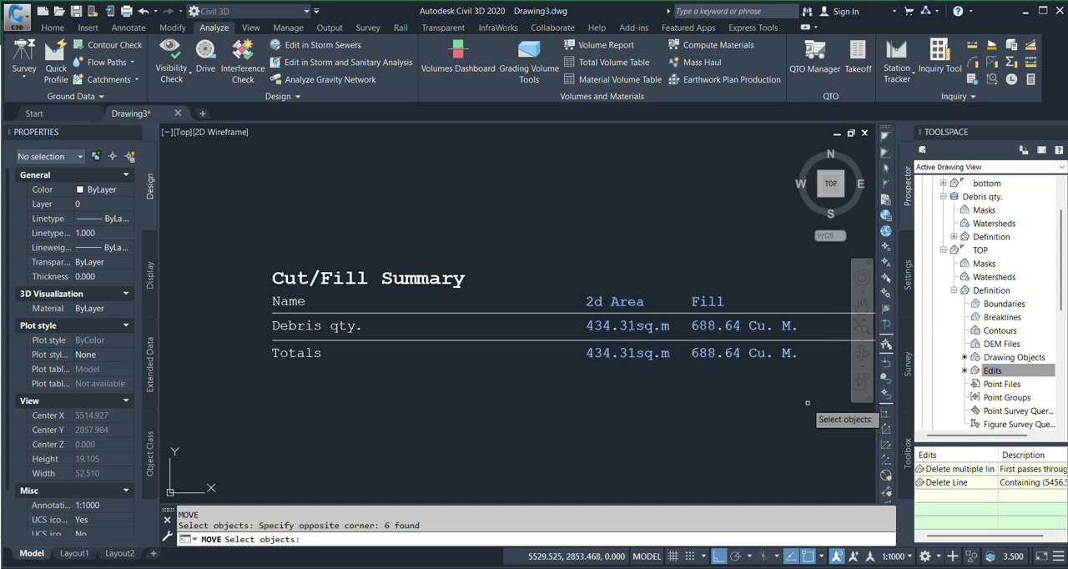
pyautogui.press('Return')
pyautogui.click(767, 415)
pyautogui.click(574, 435)
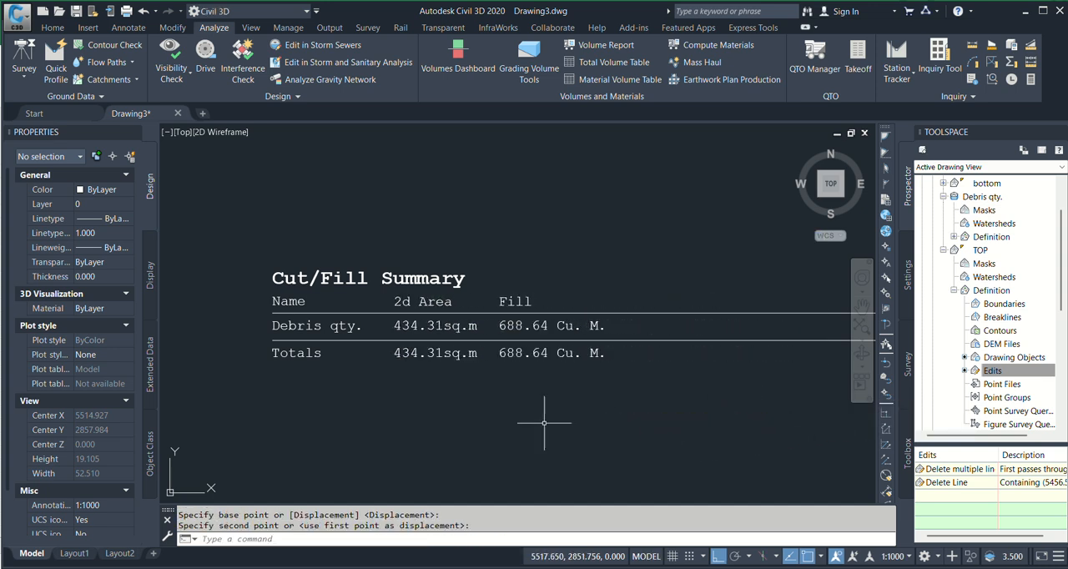
# Draw a rectangle as a frame around the Cut/Fill Summary title and the remaining table columns
pyautogui.moveTo(518, 408); pyautogui.dragTo(615, 392, button='middle')
pyautogui.press('Escape')
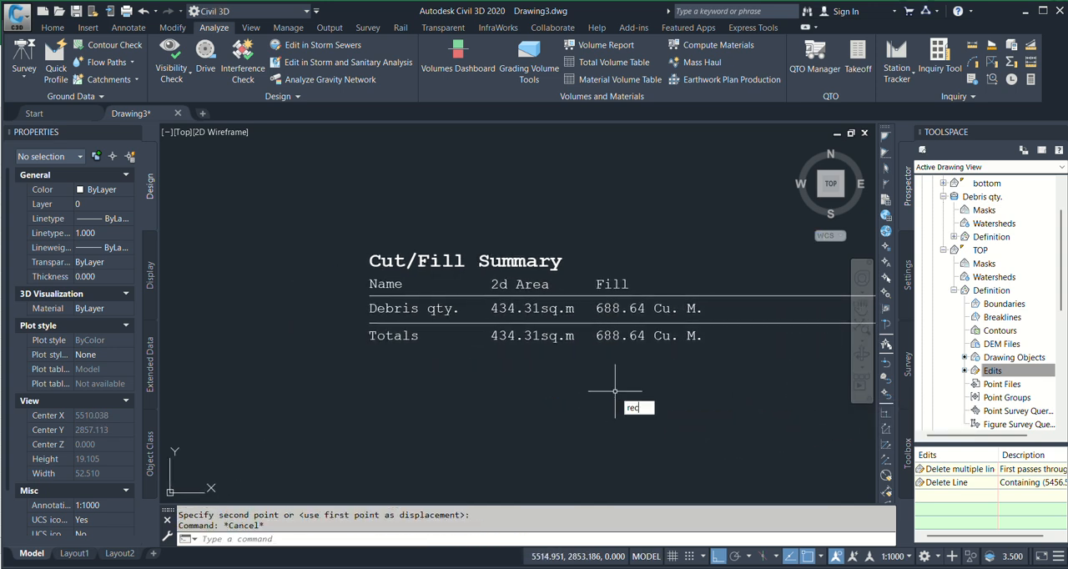
pyautogui.write('rec')
pyautogui.press('Return')
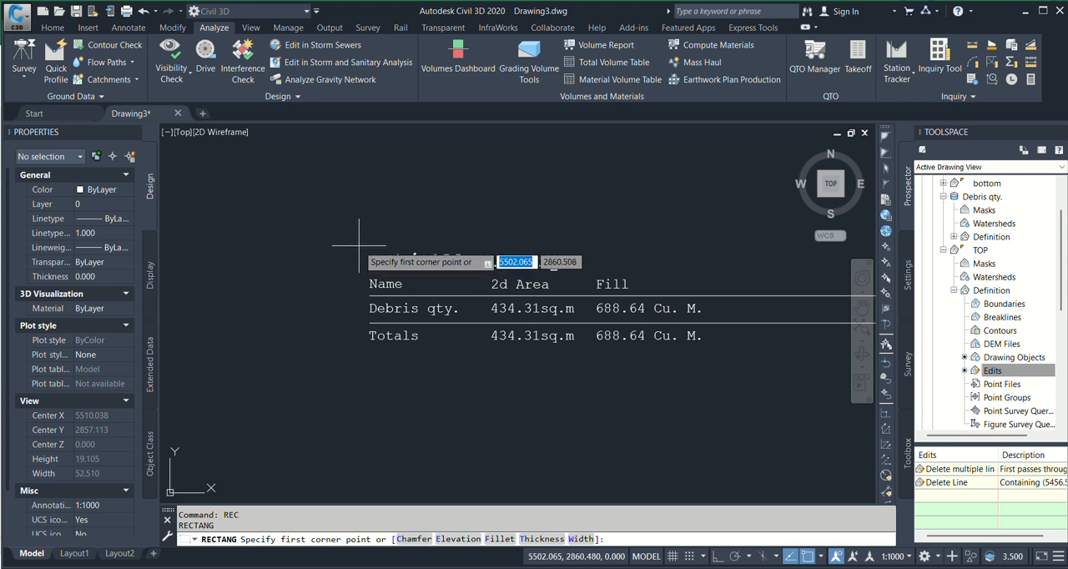
pyautogui.click(359, 244)
pyautogui.click(716, 356)
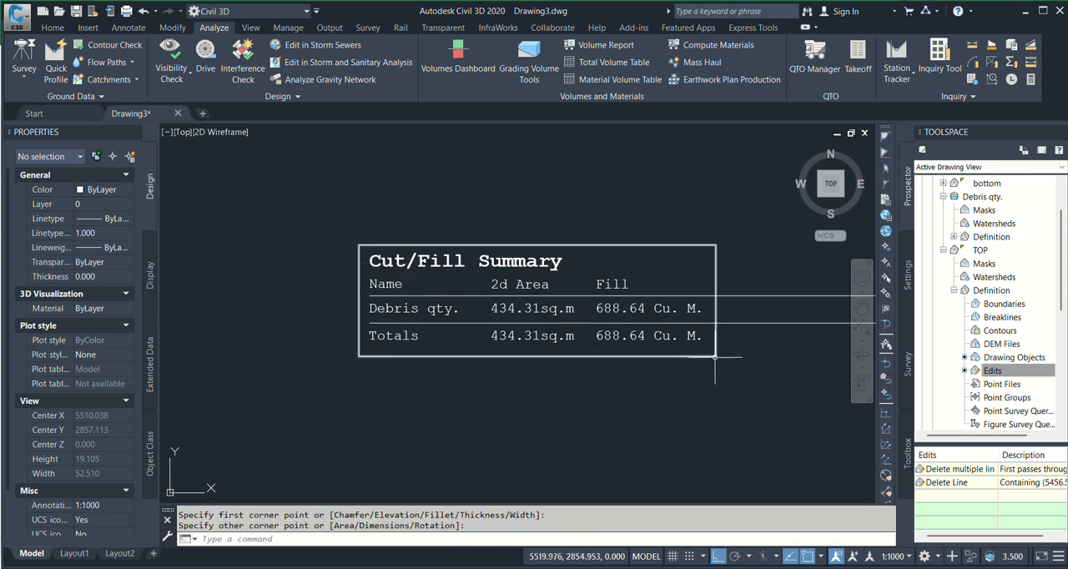
# Trim the two horizontal table lines where they run past the right edge of the rectangular frame
pyautogui.moveTo(787, 384); pyautogui.dragTo(725, 379, button='middle')
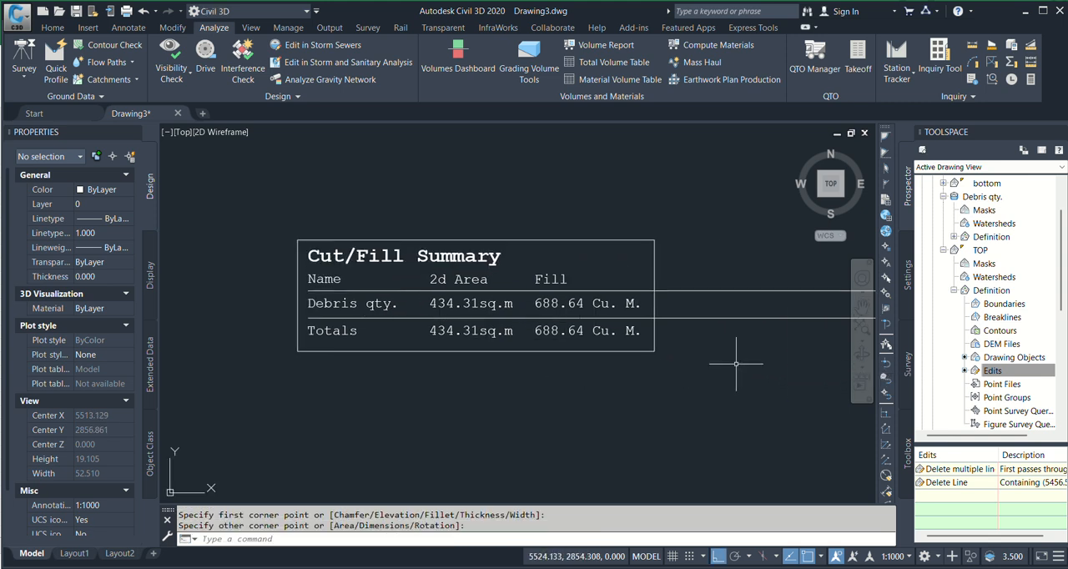
pyautogui.press('Escape')
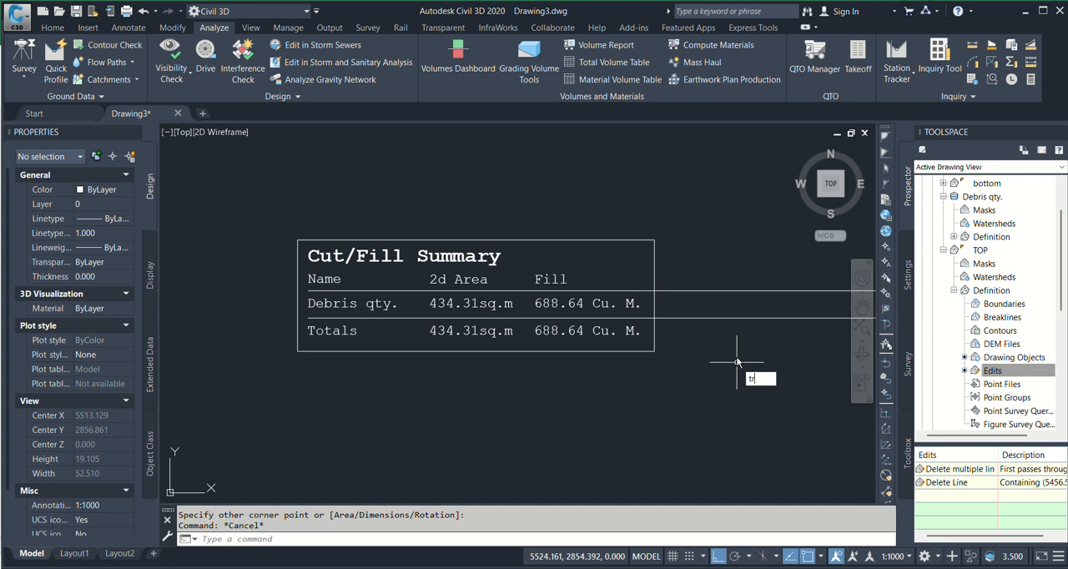
pyautogui.write('tr')
pyautogui.press('Return')
pyautogui.press('Return')
pyautogui.click(736, 362)
pyautogui.click(681, 248)
# Extend the two horizontal table lines to the left edge of the frame and end the Trim command
pyautogui.moveTo(651, 387); pyautogui.dragTo(704, 411, button='middle')
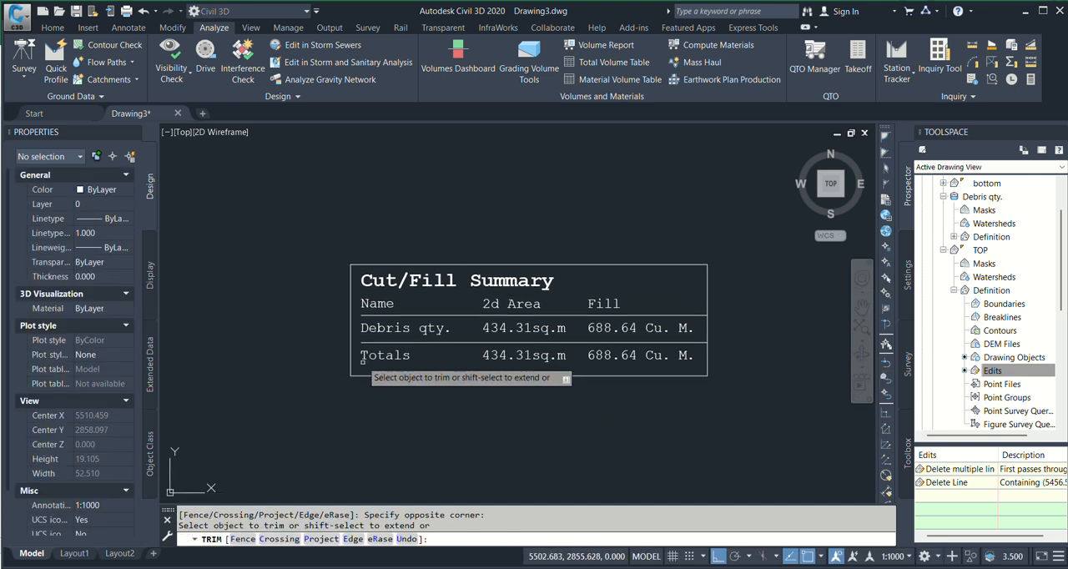
pyautogui.scroll(2, 363, 358)
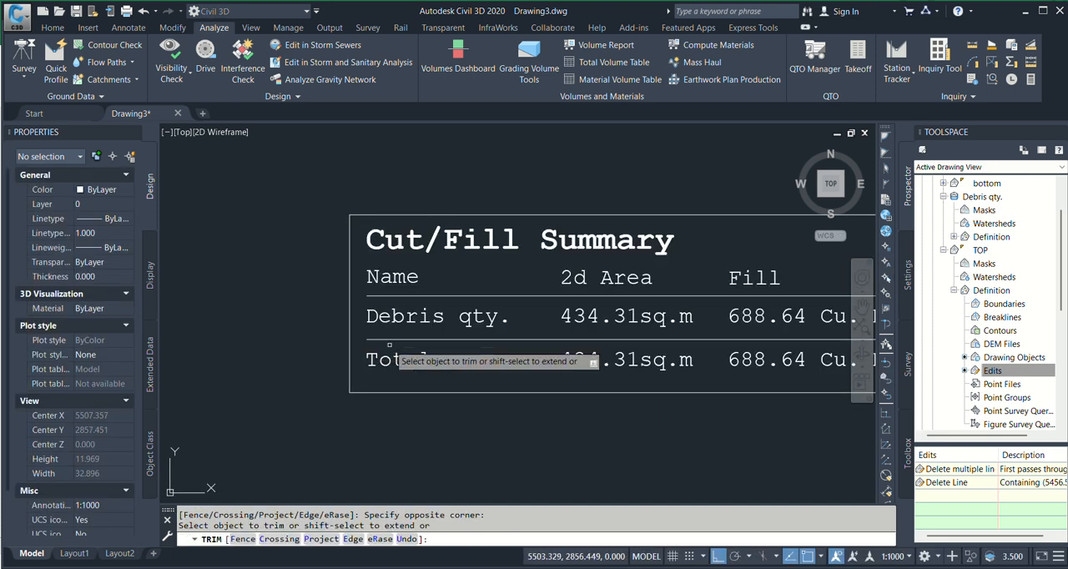
pyautogui.keyDown('shift'); pyautogui.click(386, 340); pyautogui.keyUp('shift')
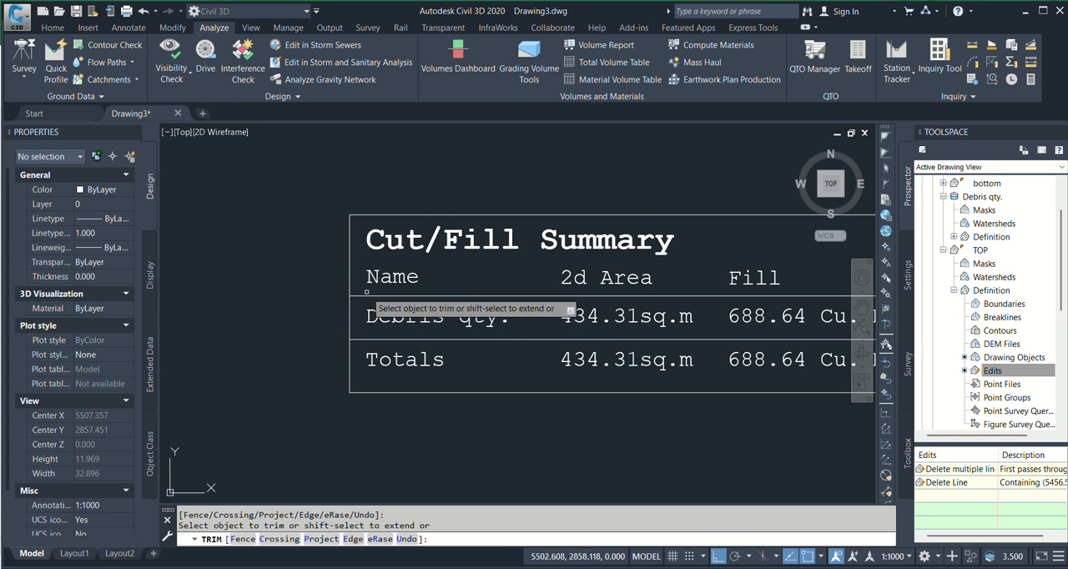
pyautogui.scroll(-2, 336, 288)
pyautogui.moveTo(570, 342); pyautogui.dragTo(692, 360, button='middle')
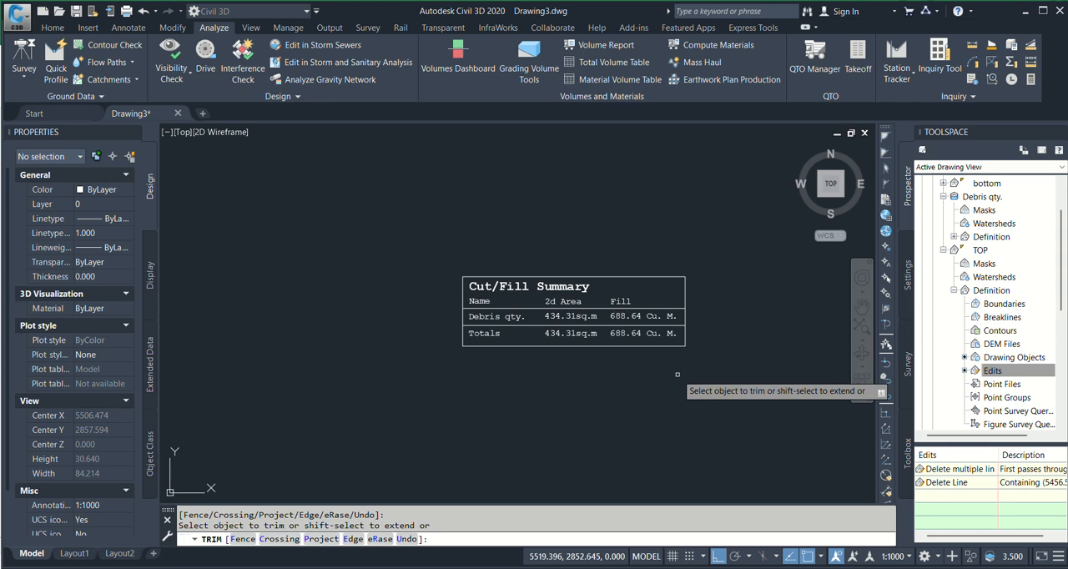
pyautogui.press('Escape')
pyautogui.press('Escape')
# Edit the TOP surface's style so plan view hides the triangles and shows the border and major and minor contours
pyautogui.scroll(-5, 515, 388)
pyautogui.scroll(5, 537, 441)
pyautogui.press('Escape')
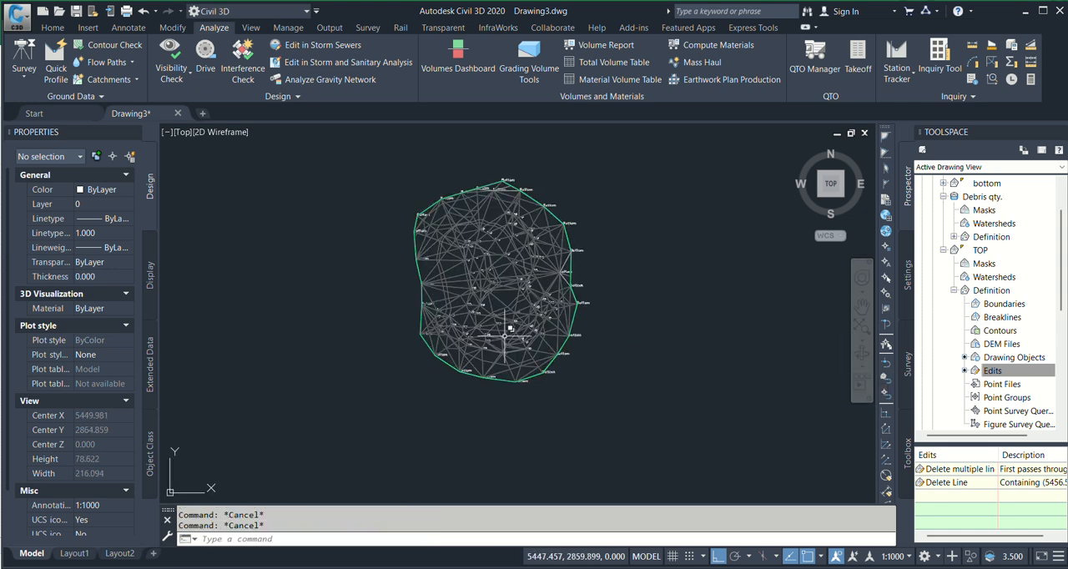
pyautogui.scroll(2, 530, 351)
pyautogui.click(536, 316)
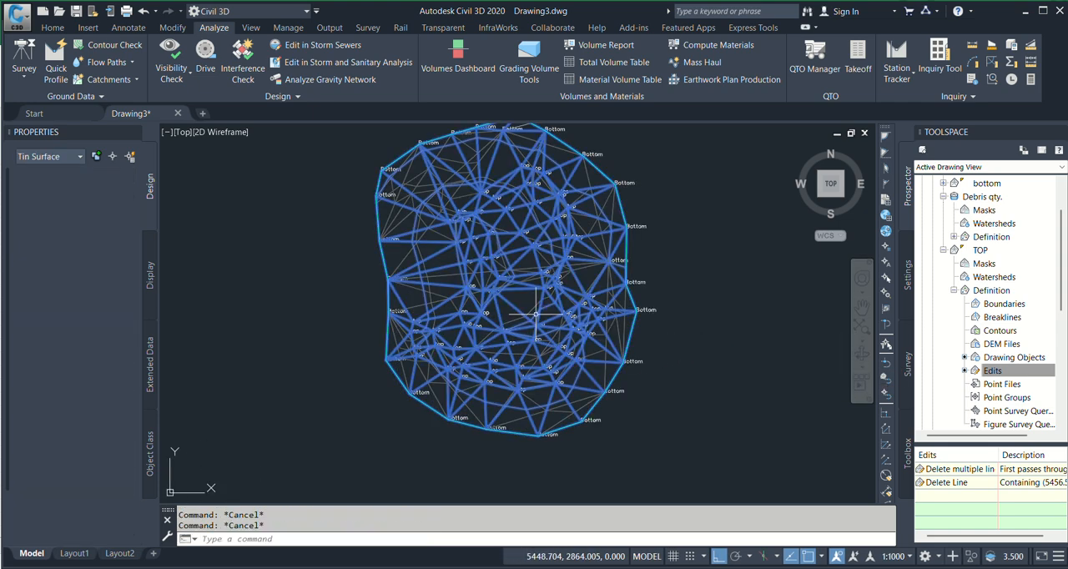
pyautogui.rightClick(656, 243)
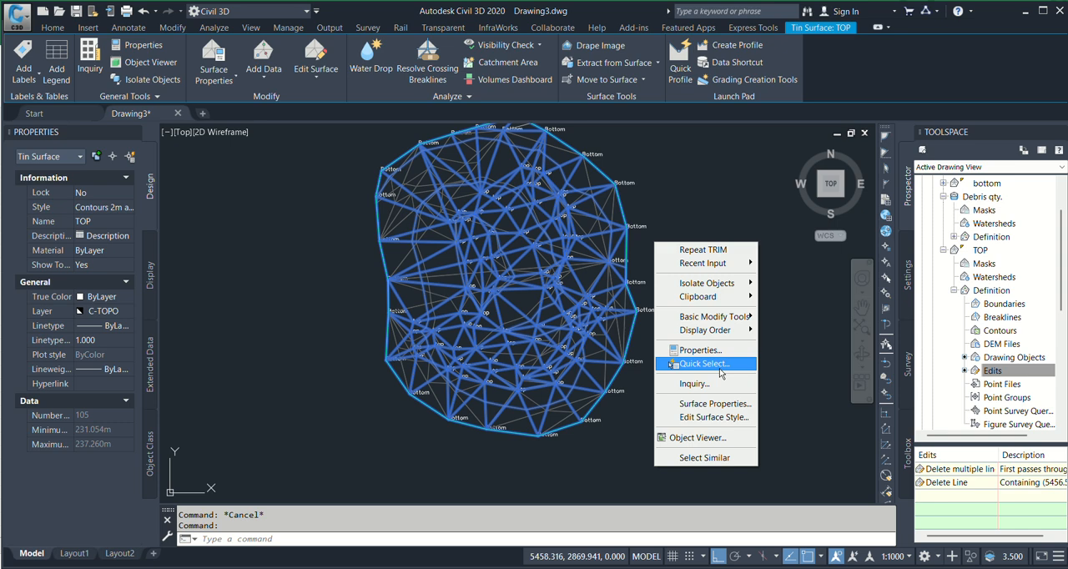
pyautogui.click(713, 420)
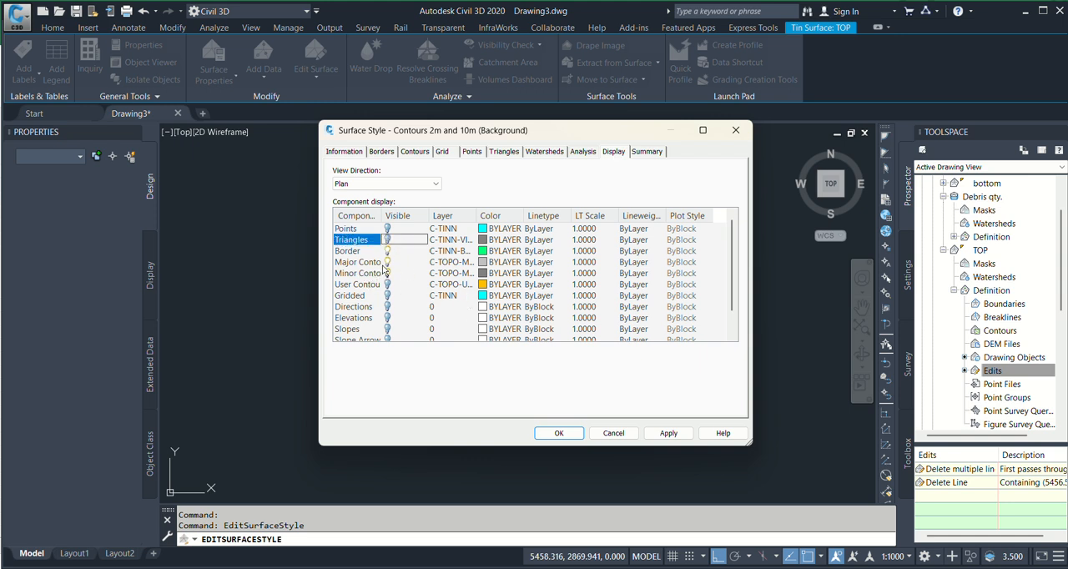
# Set the surface style's minor contour interval to 0.3 m and apply the style changes
pyautogui.click(418, 152)
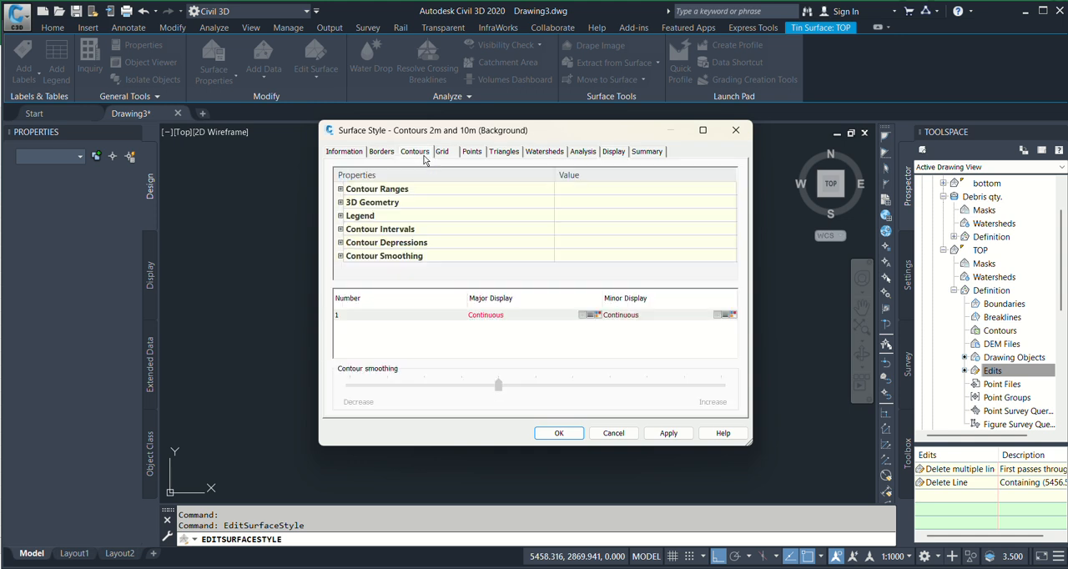
pyautogui.click(341, 229)
pyautogui.click(589, 255)
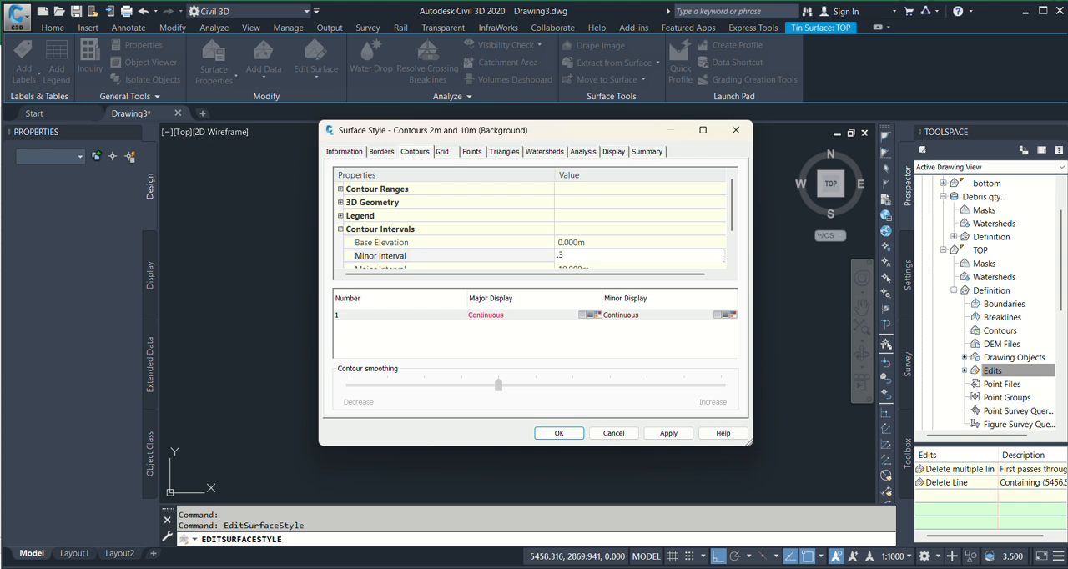
pyautogui.scroll(-1, 593, 244)
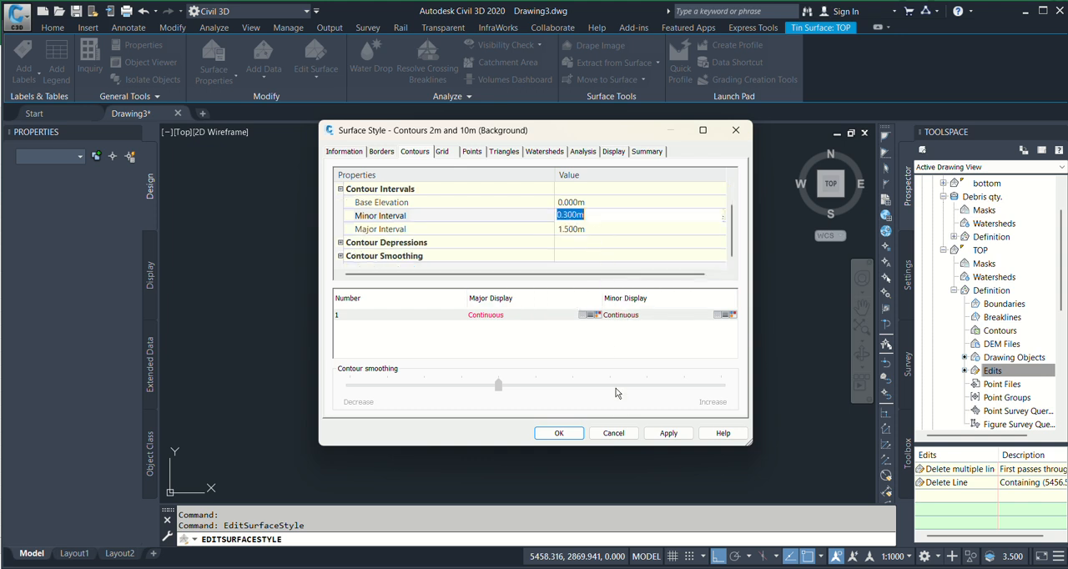
pyautogui.click(668, 435)
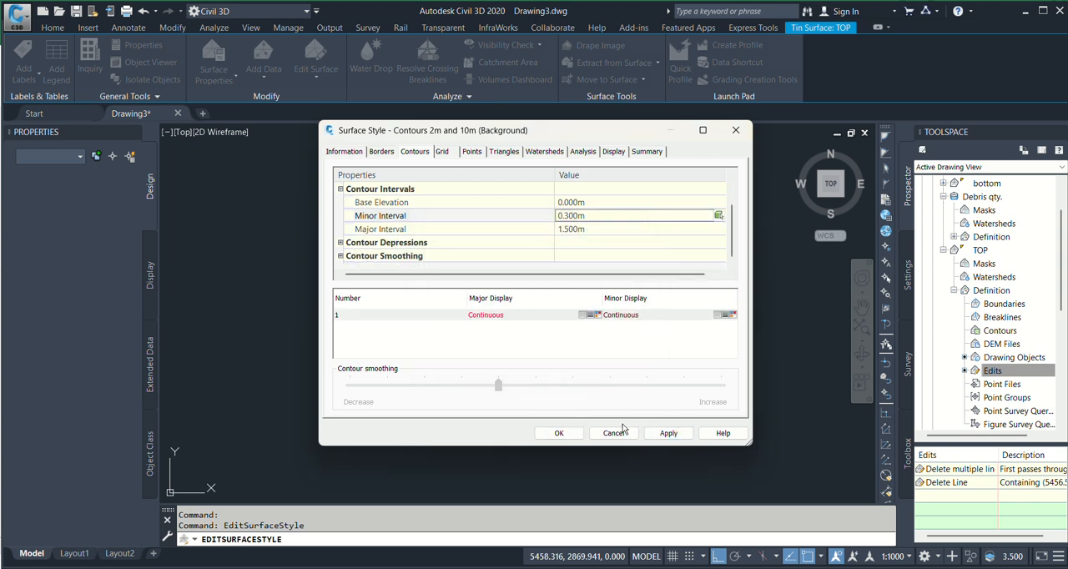
pyautogui.click(559, 433)
# Examine the TOP surface's contours up close and across the whole site within the boundary
pyautogui.scroll(6, 417, 266)
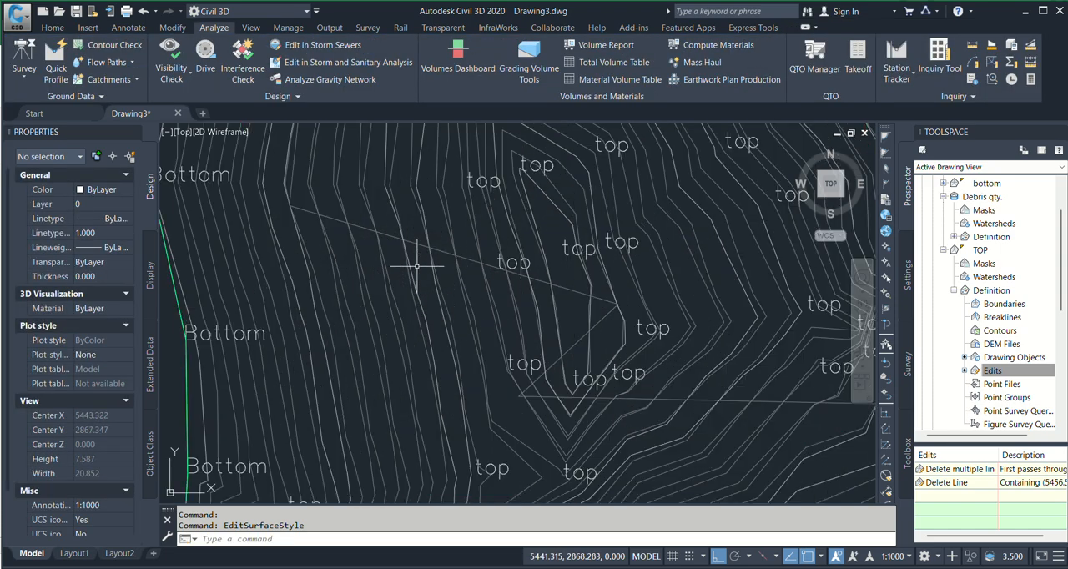
pyautogui.scroll(-5, 417, 266)
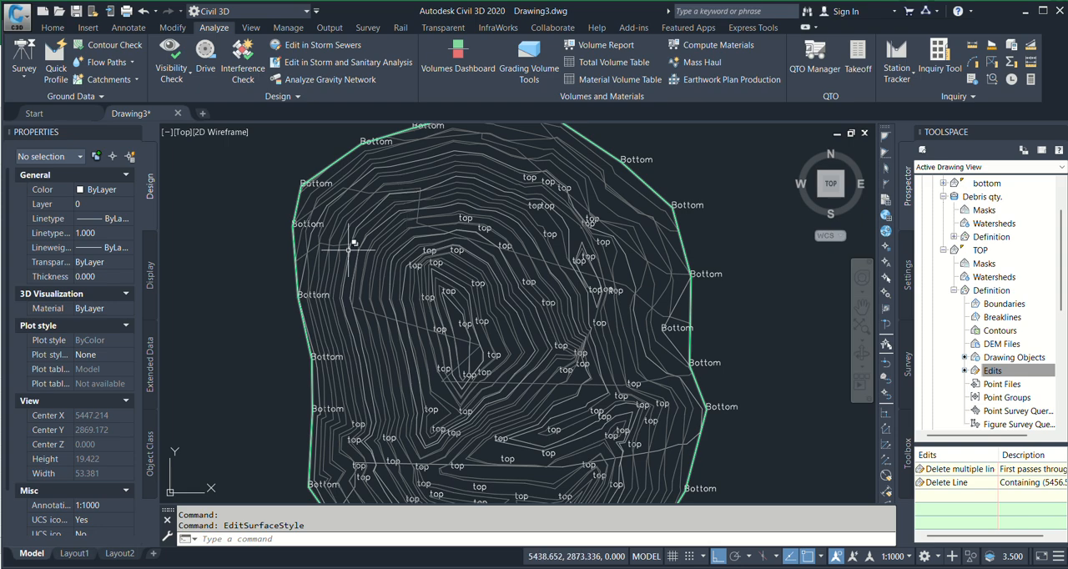
pyautogui.moveTo(393, 230); pyautogui.dragTo(396, 256, button='middle')
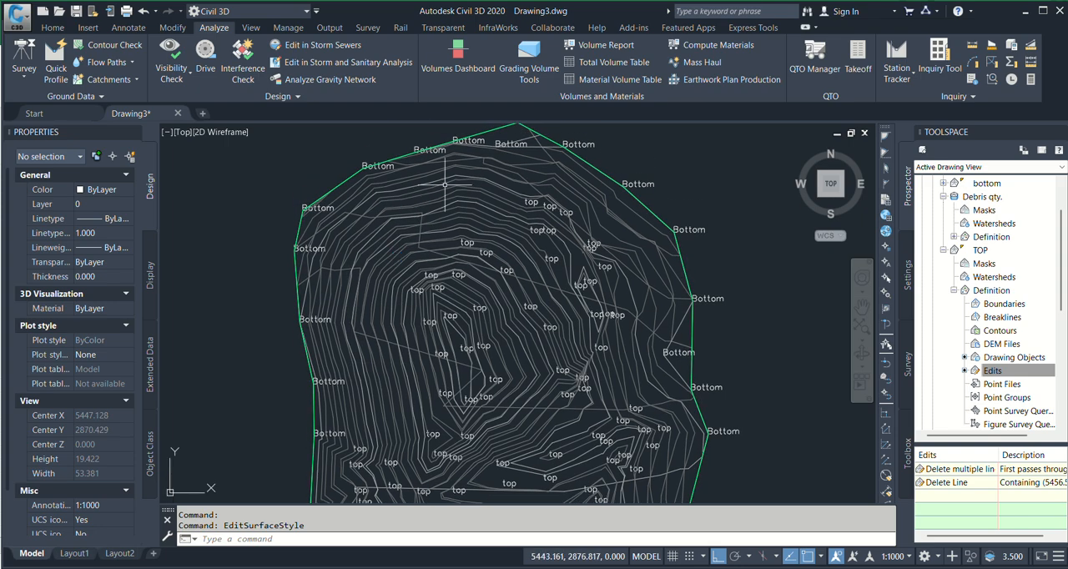
pyautogui.scroll(5, 445, 185)
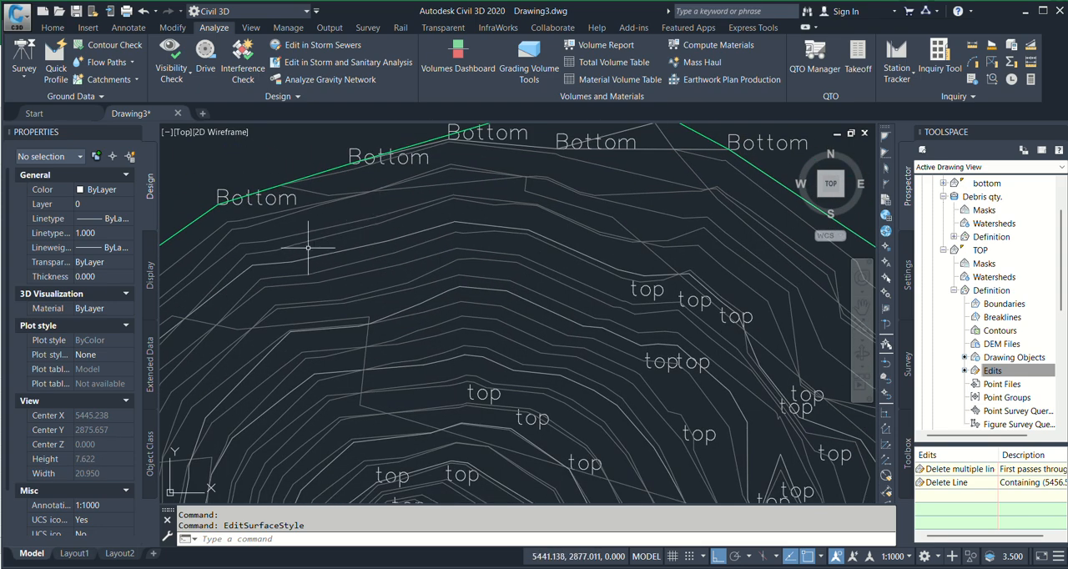
pyautogui.scroll(-8, 358, 186)
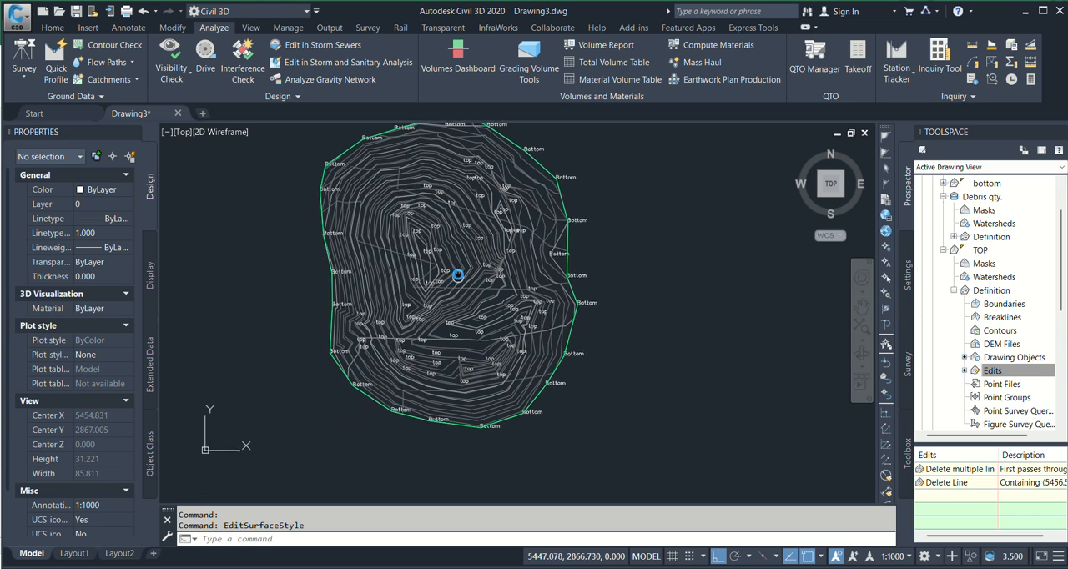
pyautogui.moveTo(475, 266); pyautogui.dragTo(478, 278, button='middle')
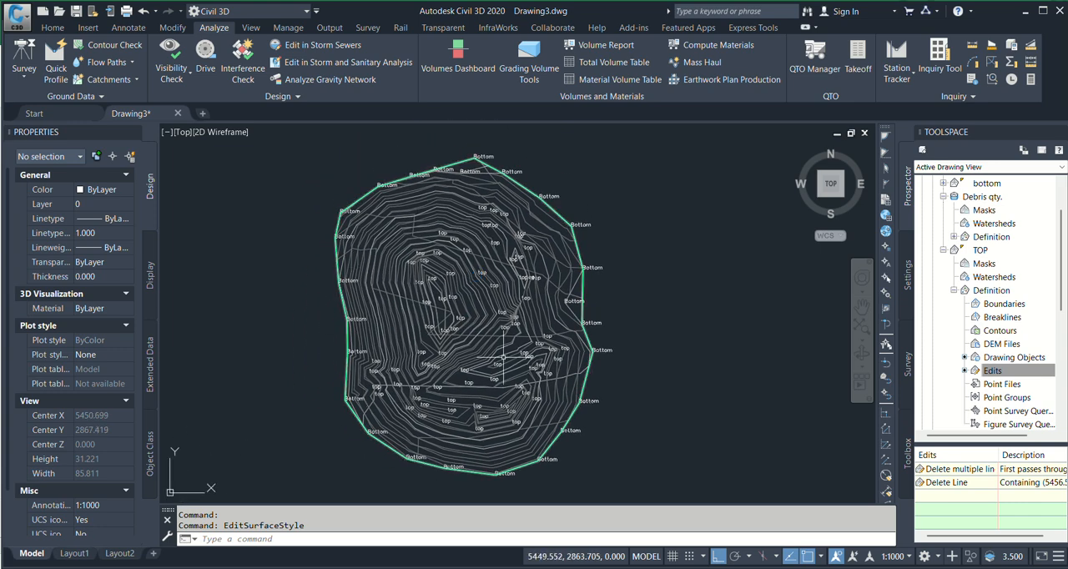
# Place a multileader with its arrowhead on the contoured surface and its landing outside the boundary to the upper right, with Ortho off
pyautogui.moveTo(505, 333)
pyautogui.mouseDown(button='middle')
pyautogui.moveTo(523, 353)
pyautogui.moveTo(601, 350)
pyautogui.mouseUp(button='middle')
pyautogui.scroll(-8, 467, 322)
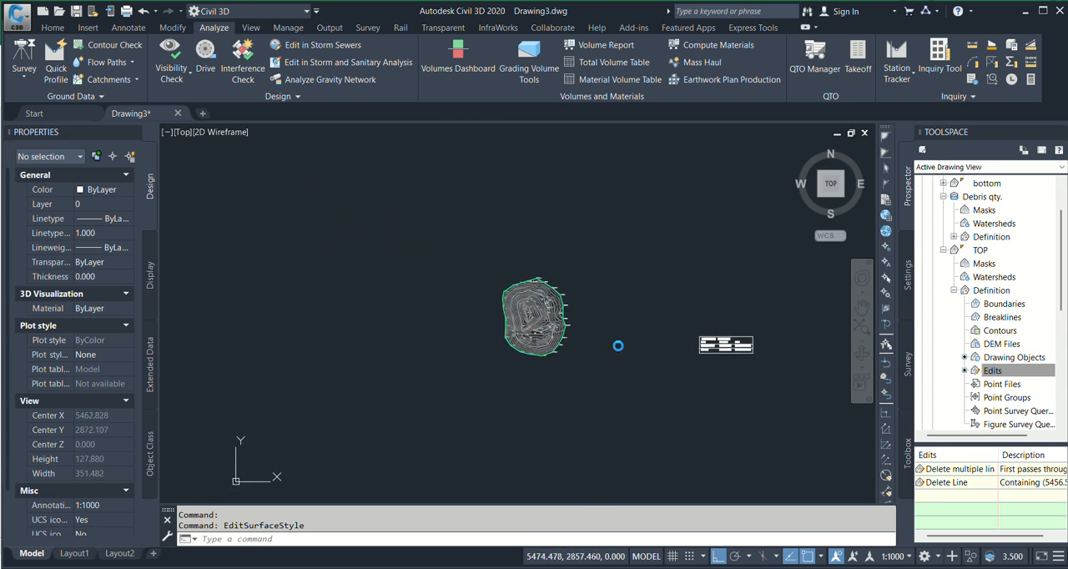
pyautogui.scroll(2, 565, 298)
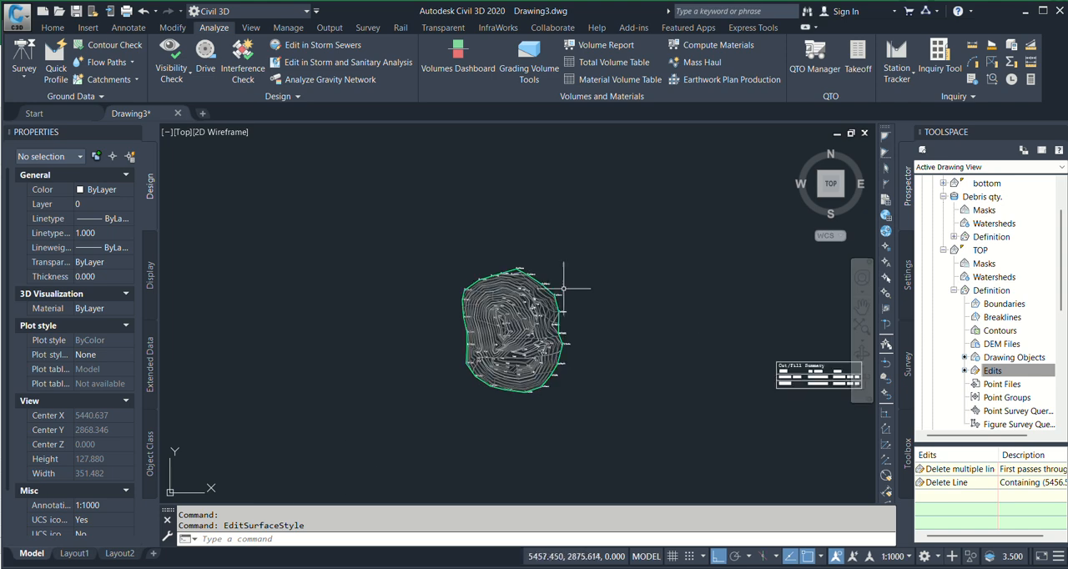
pyautogui.scroll(4, 568, 317)
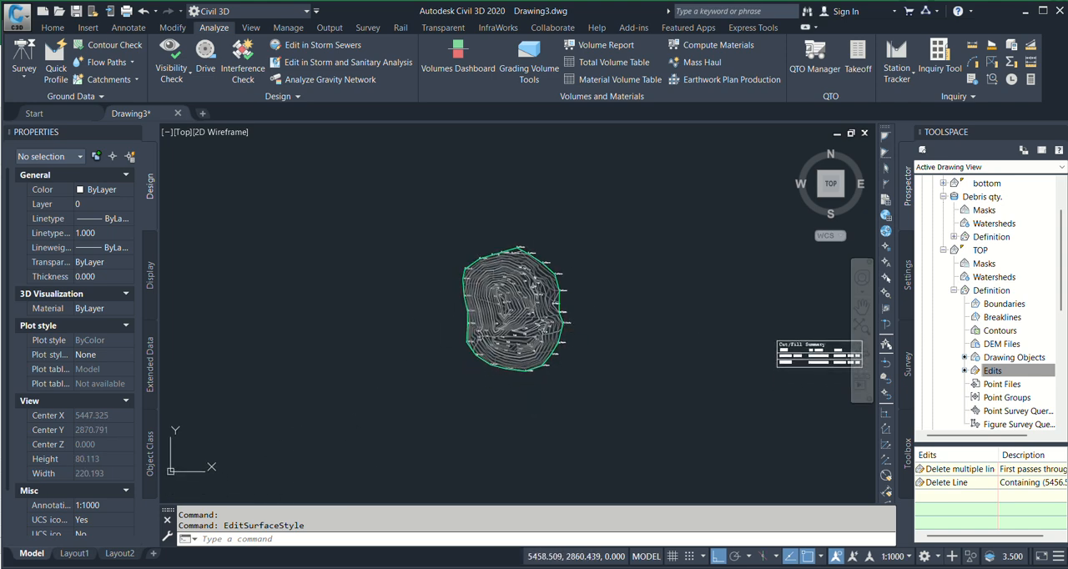
pyautogui.scroll(-2, 561, 294)
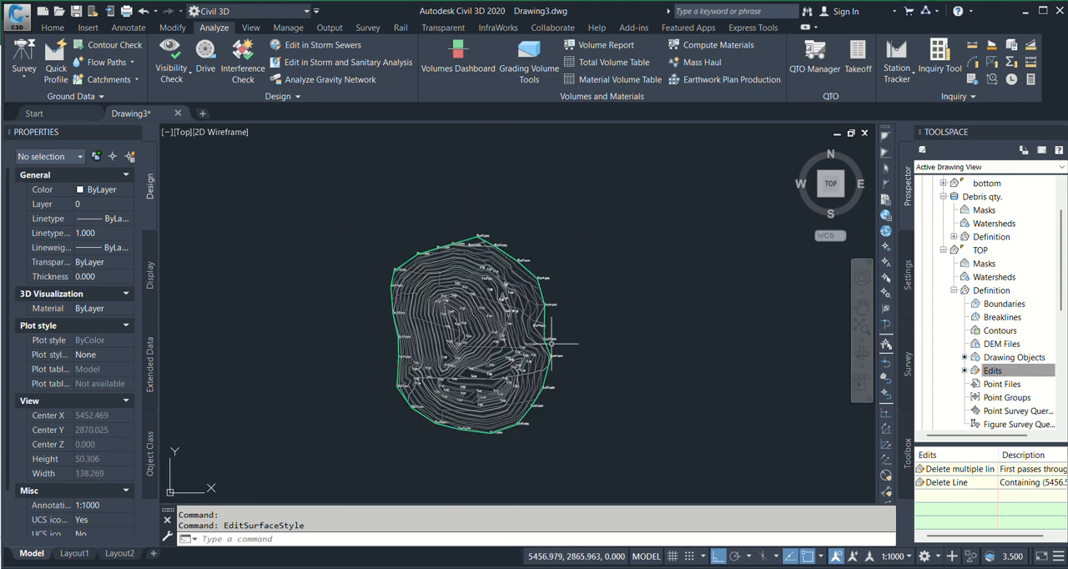
pyautogui.write('l')
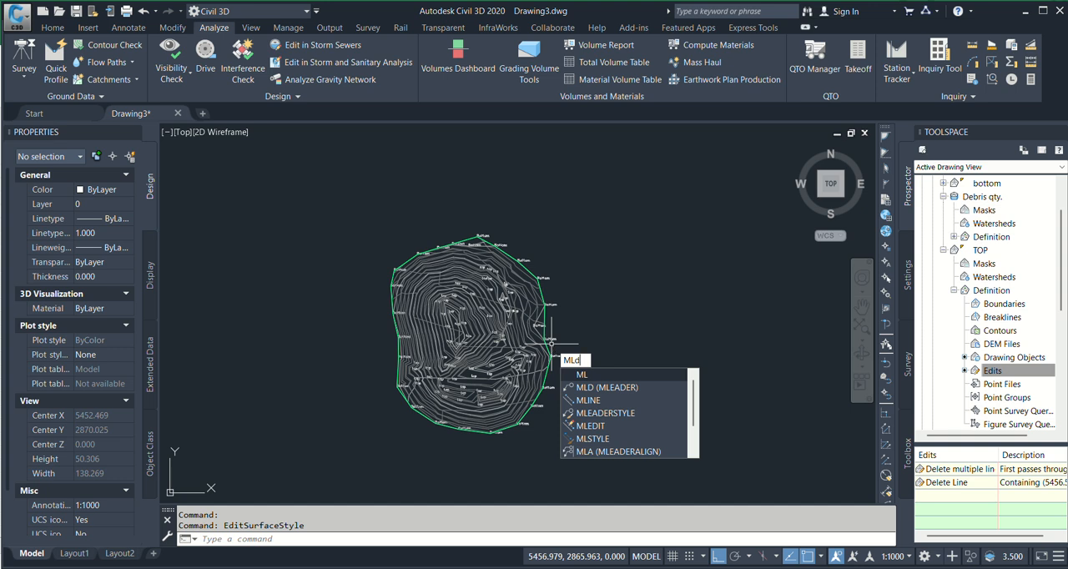
pyautogui.write('d')
pyautogui.press('Return')
pyautogui.click(499, 325)
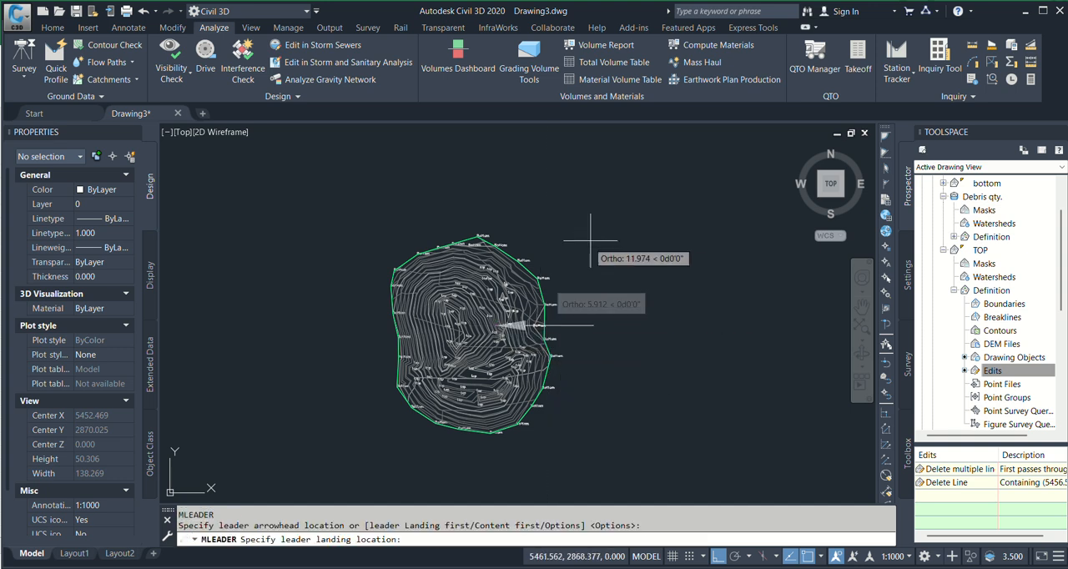
pyautogui.click(723, 561)
pyautogui.click(644, 262)
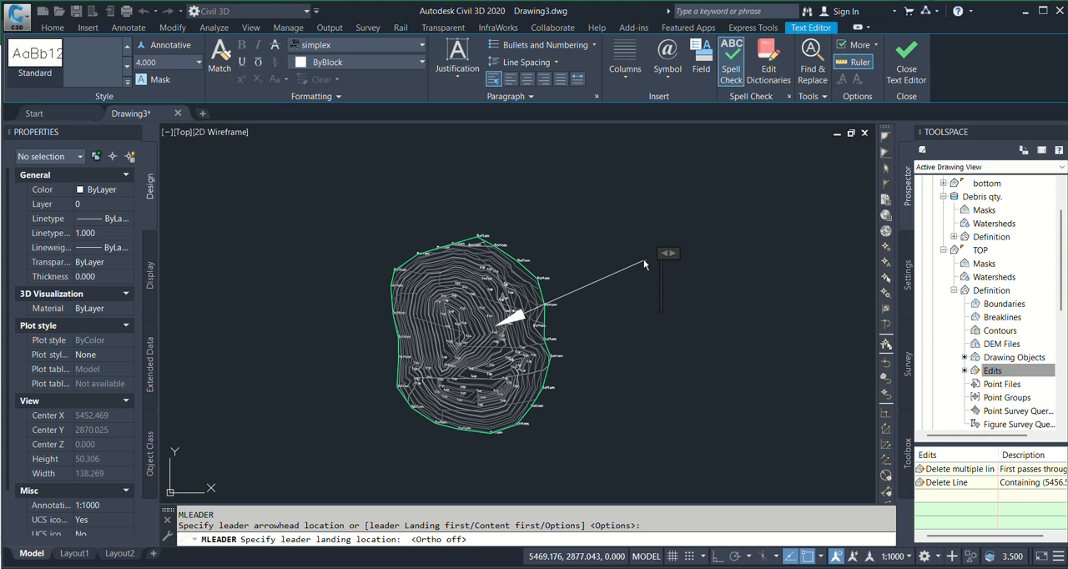
# Enter "Debris QTY." as the leader text and finish the text editing
pyautogui.write('DEbris')
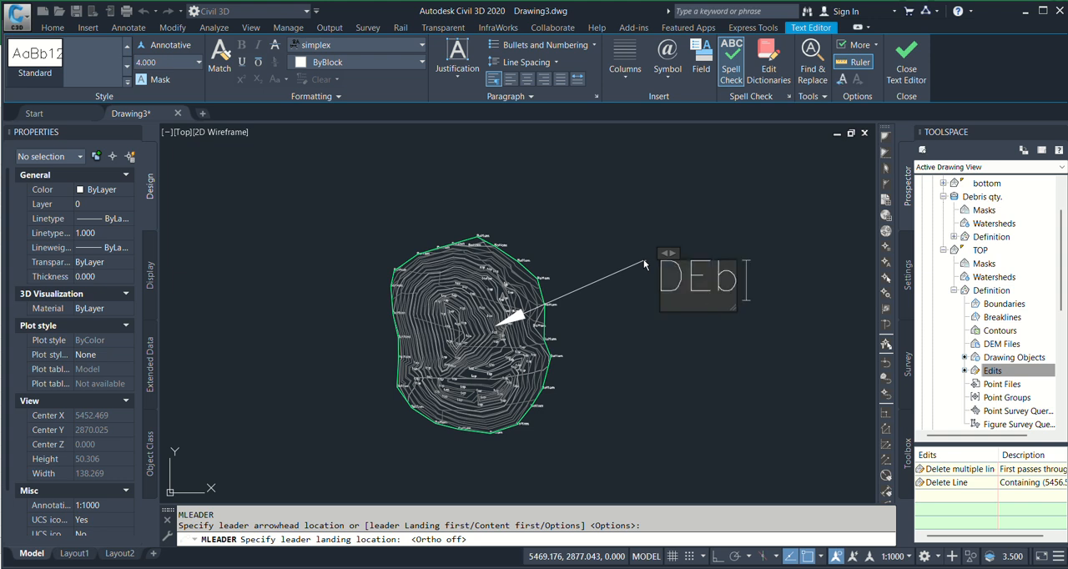
pyautogui.press('BackSpace')
pyautogui.press('BackSpace')
pyautogui.press('BackSpace')
pyautogui.press('BackSpace')
pyautogui.press('BackSpace')
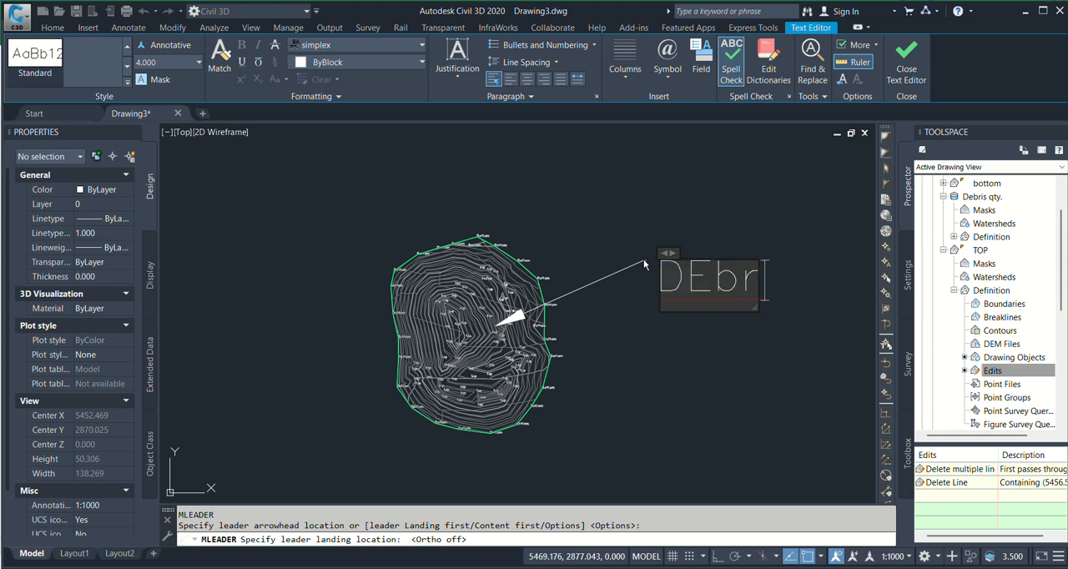
pyautogui.write('eb')
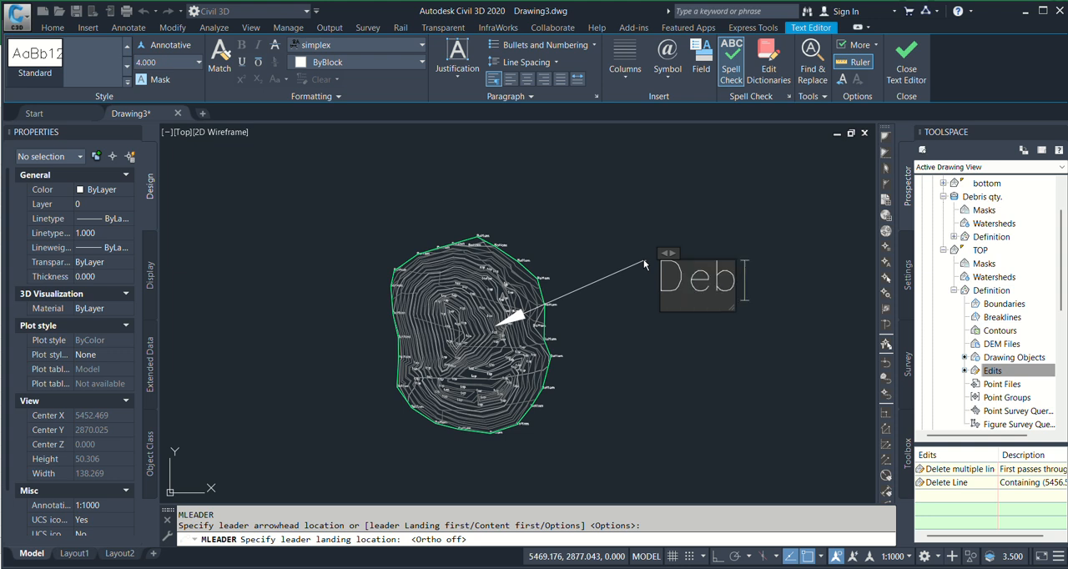
pyautogui.write('ris QTY')
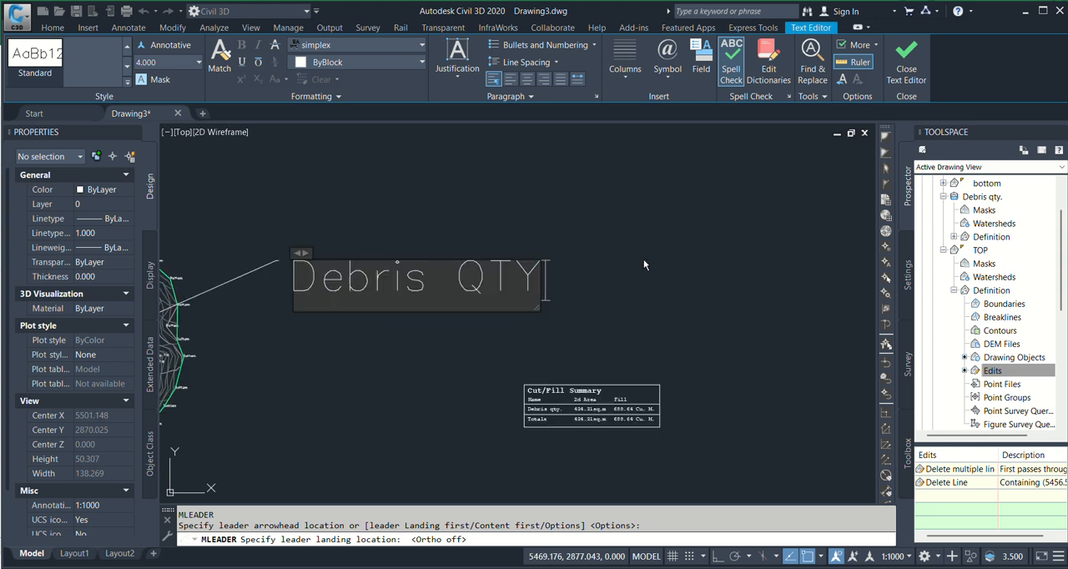
pyautogui.write('.')
pyautogui.click(643, 265)
pyautogui.scroll(-4, 735, 242)
pyautogui.scroll(6, 499, 277)
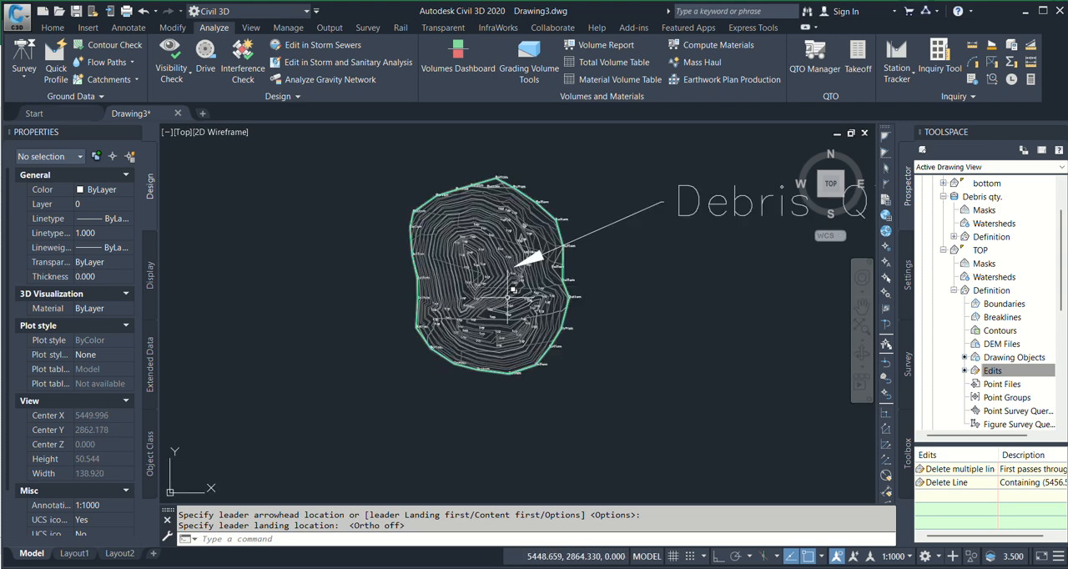
pyautogui.click(518, 280)
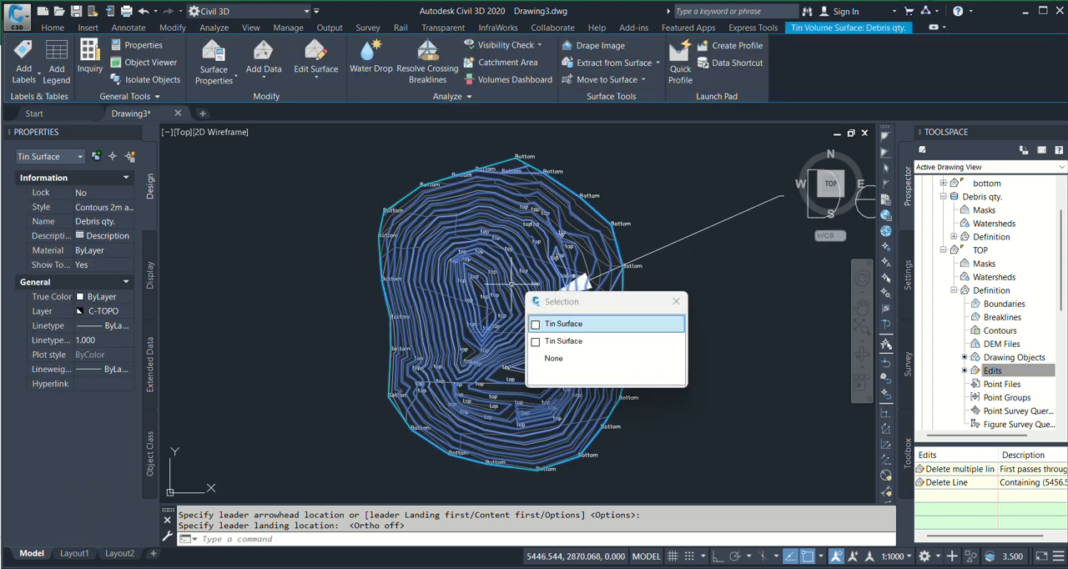
pyautogui.click(555, 322)
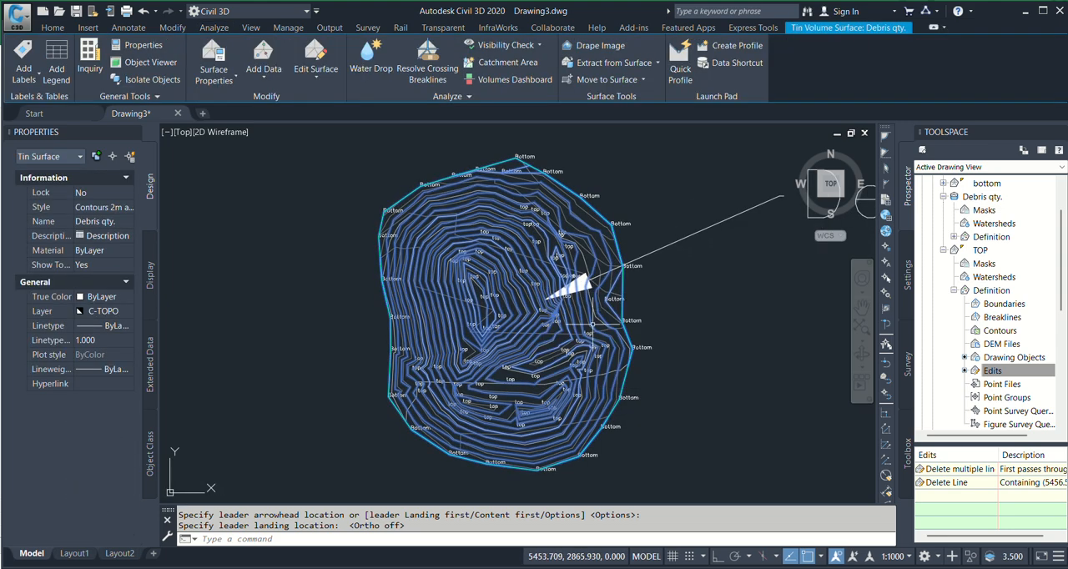
pyautogui.press('Escape')
pyautogui.scroll(4, 588, 252)
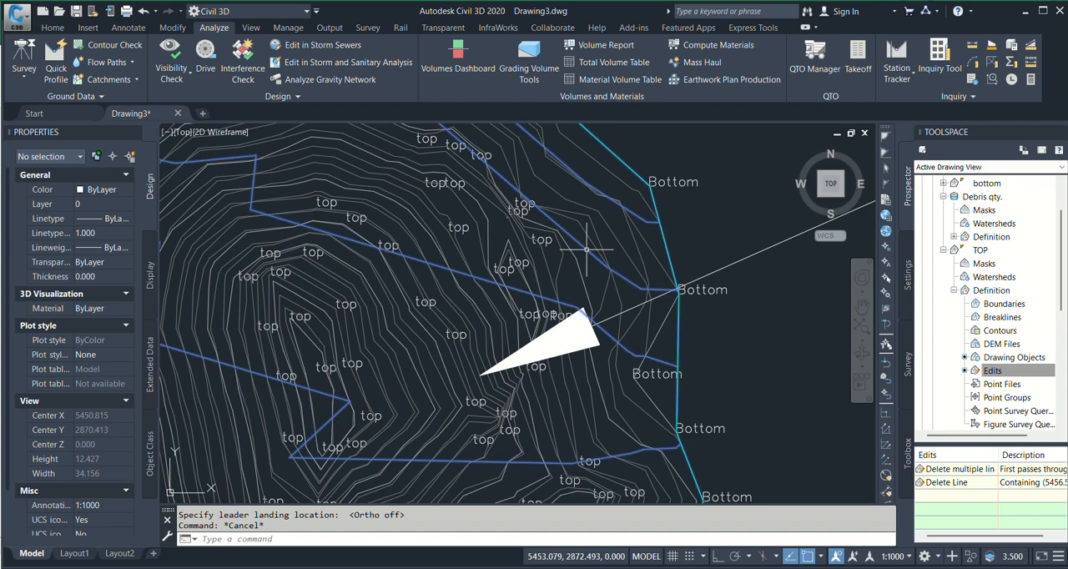
pyautogui.click(587, 255)
pyautogui.press('Escape')
# Select the TOP surface by one of its contours and open it in the Object Viewer
pyautogui.click(591, 217)
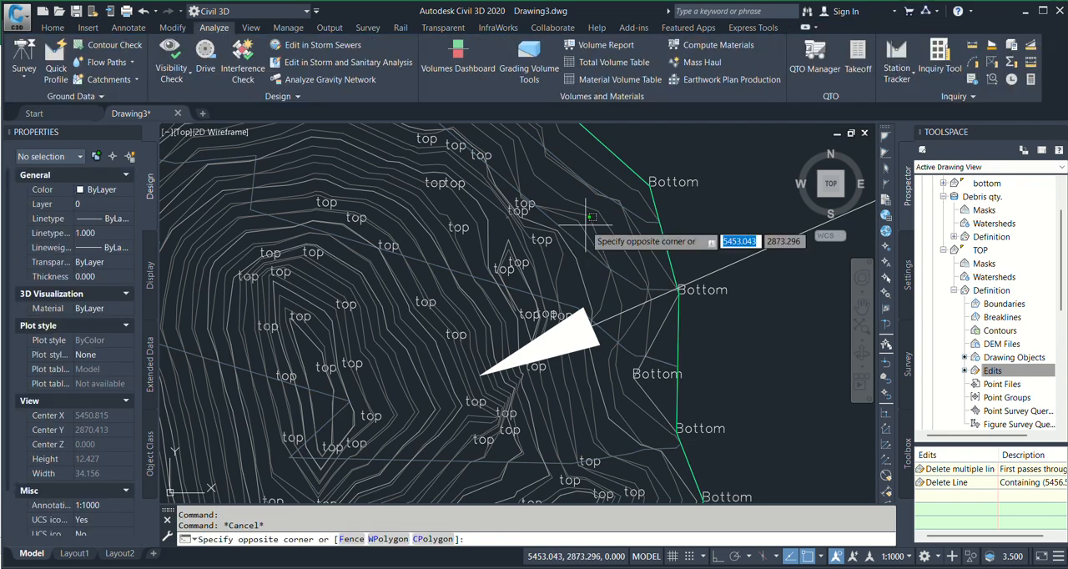
pyautogui.click(586, 226)
pyautogui.click(586, 226)
pyautogui.click(579, 226)
pyautogui.scroll(-8, 576, 227)
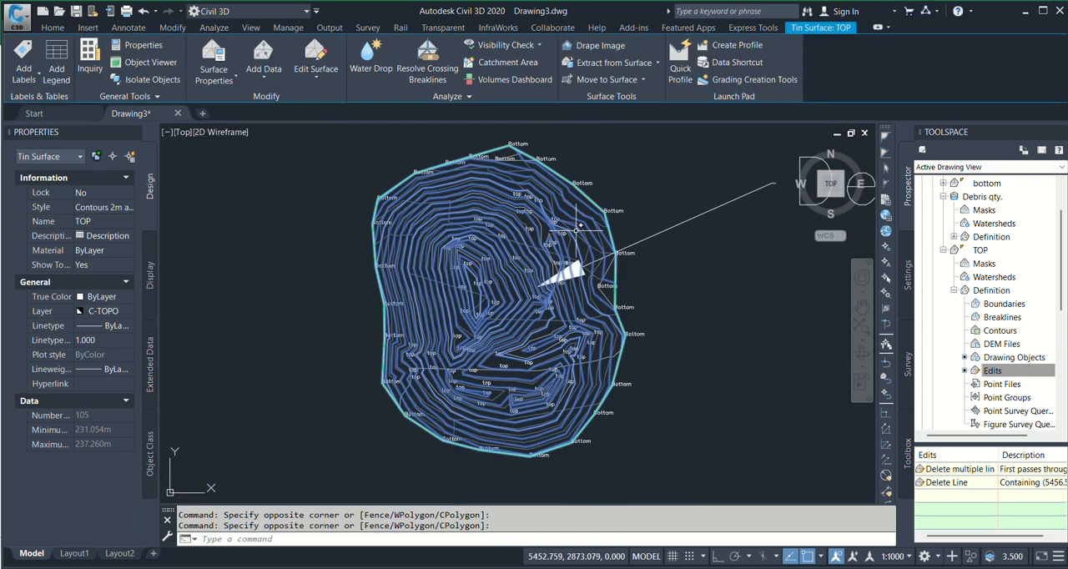
pyautogui.rightClick(451, 186)
pyautogui.click(510, 387)
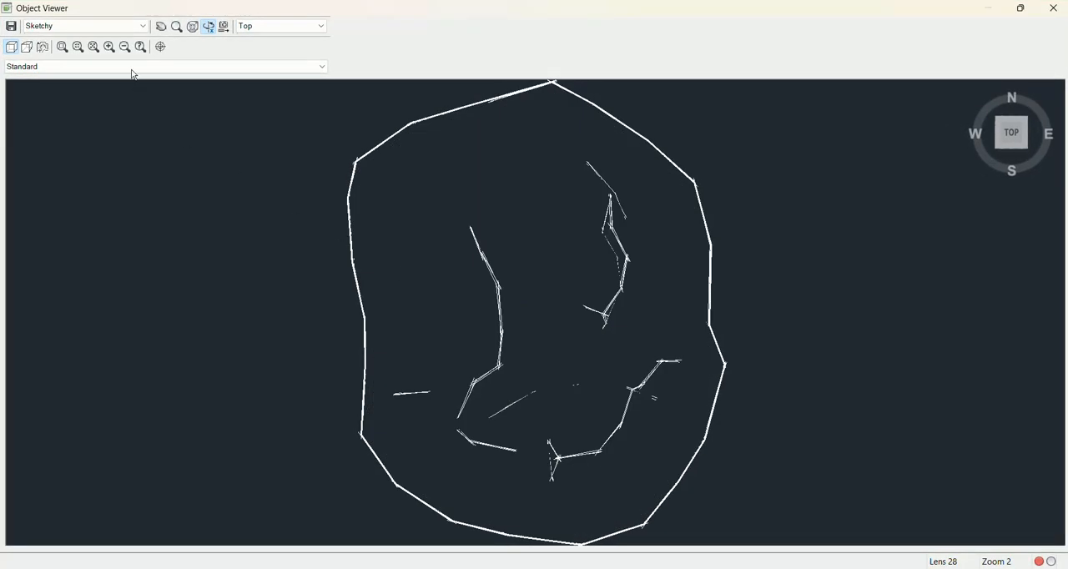
# Display the surface in the Conceptual visual style and tilt it slightly from the top view
pyautogui.click(99, 30)
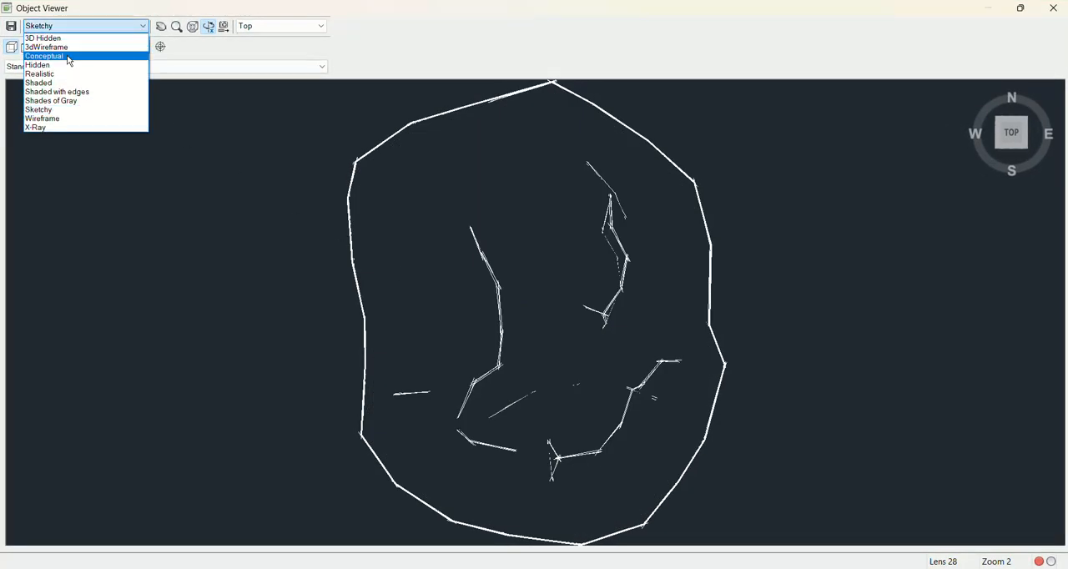
pyautogui.click(66, 53)
pyautogui.moveTo(539, 340); pyautogui.dragTo(523, 297)
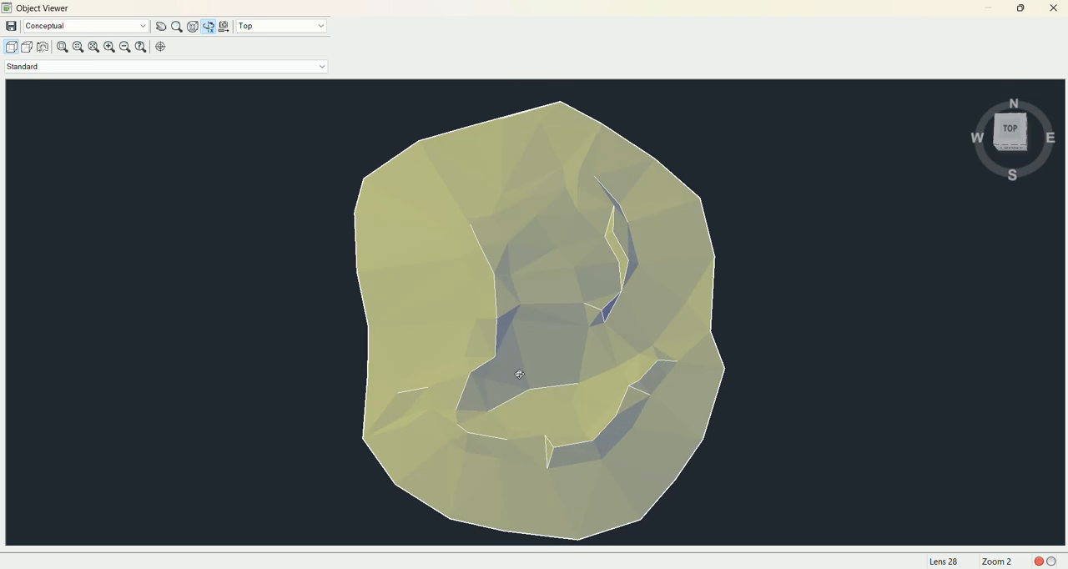
# Save the Object Viewer image as a PNG file named debris in the Downloads folder and return to the drawing
pyautogui.click(11, 26)
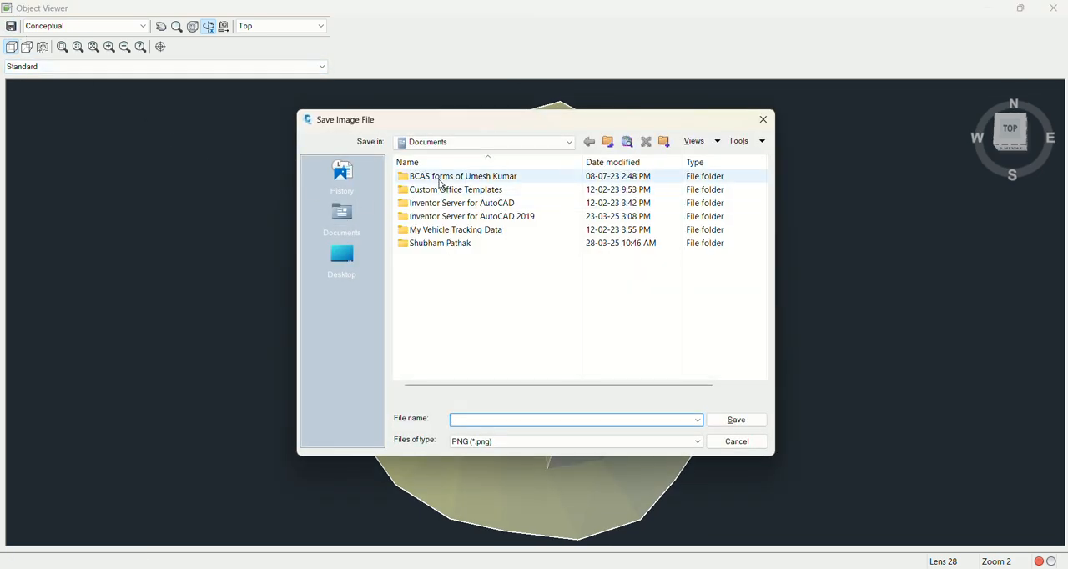
pyautogui.click(348, 262)
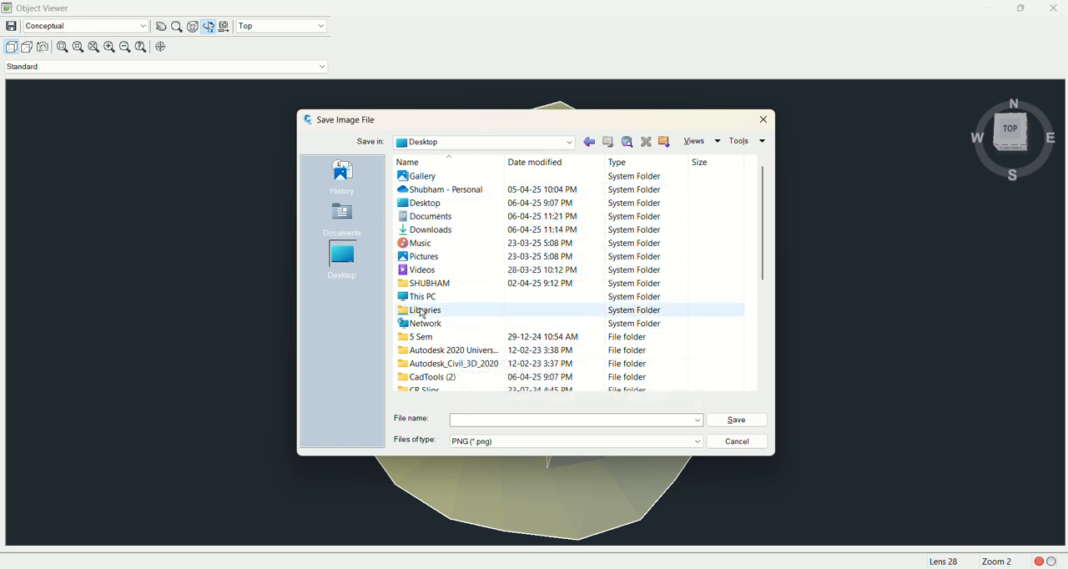
pyautogui.click(418, 298)
pyautogui.click(430, 230)
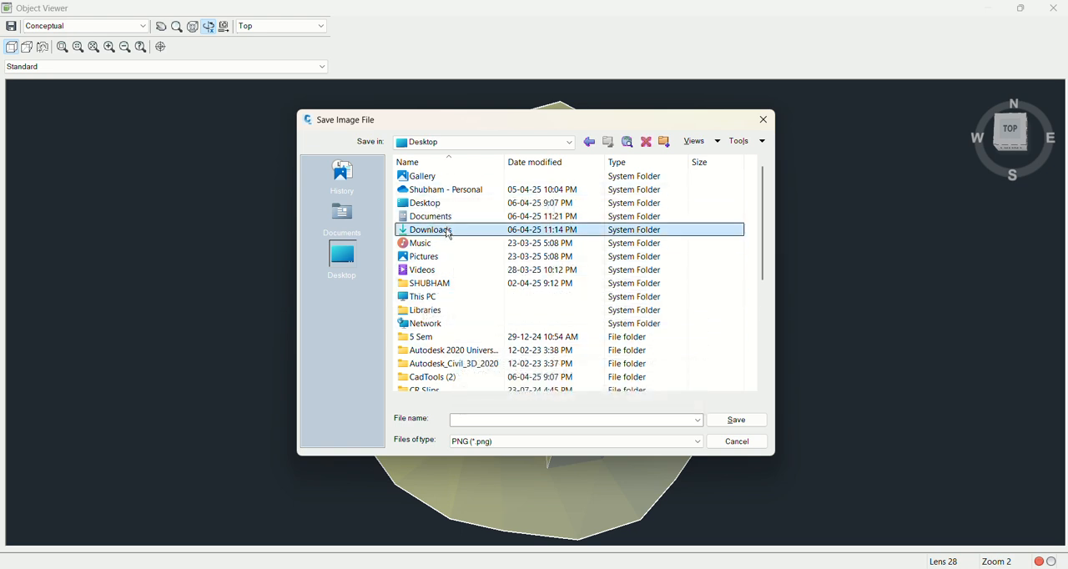
pyautogui.doubleClick(448, 234)
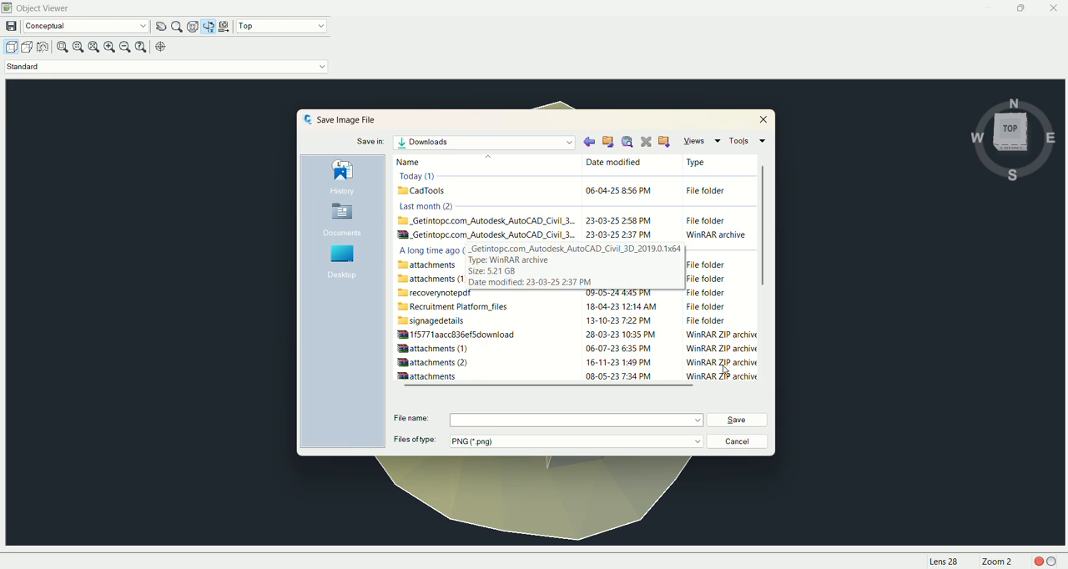
pyautogui.click(471, 419)
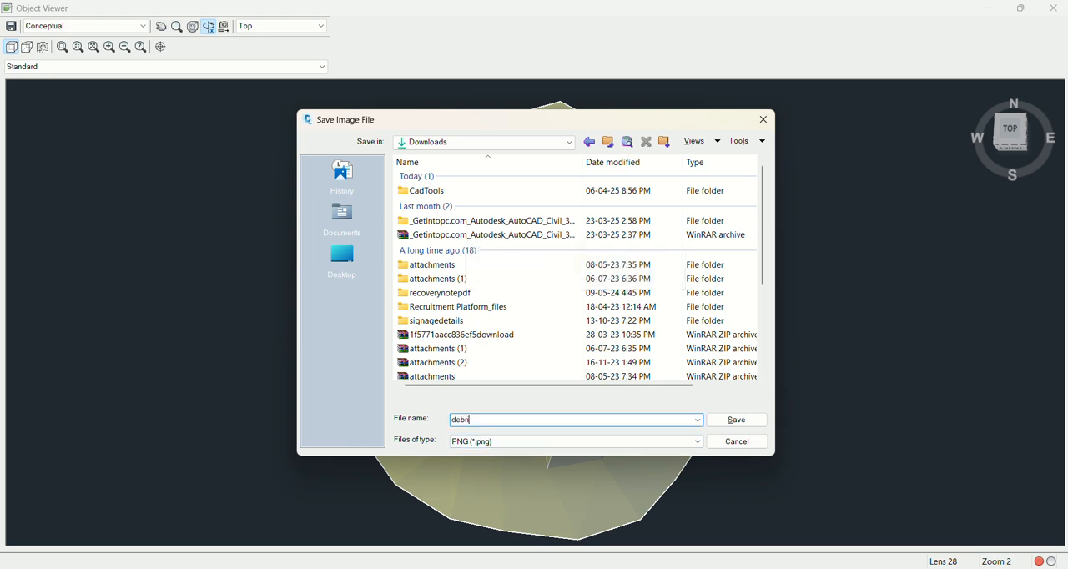
pyautogui.click(745, 422)
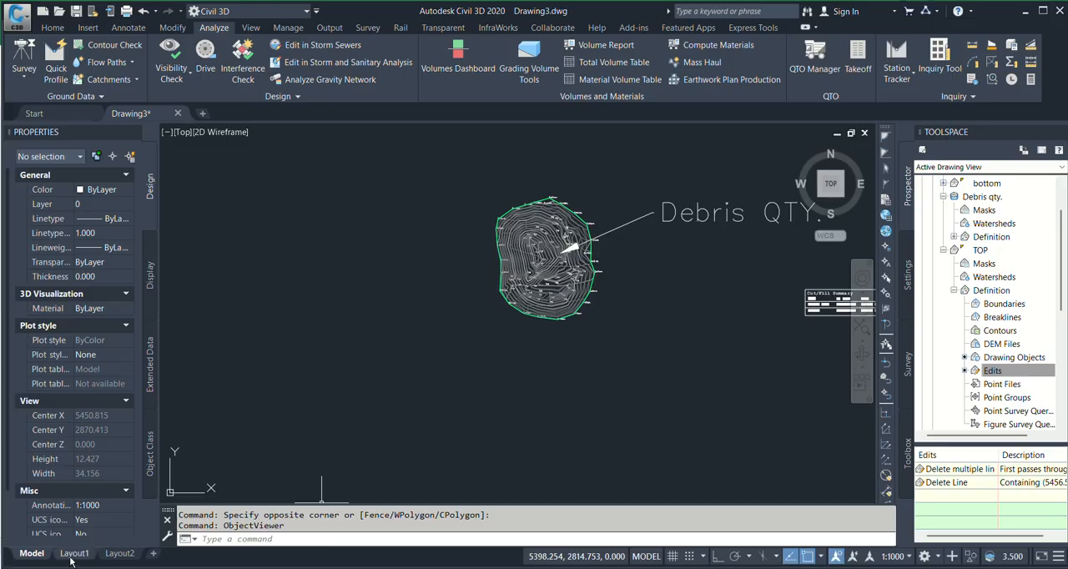
# Draw a 420 × 297 rectangle in Layout1's paper space, in the empty area to the right of the sheet
pyautogui.click(74, 554)
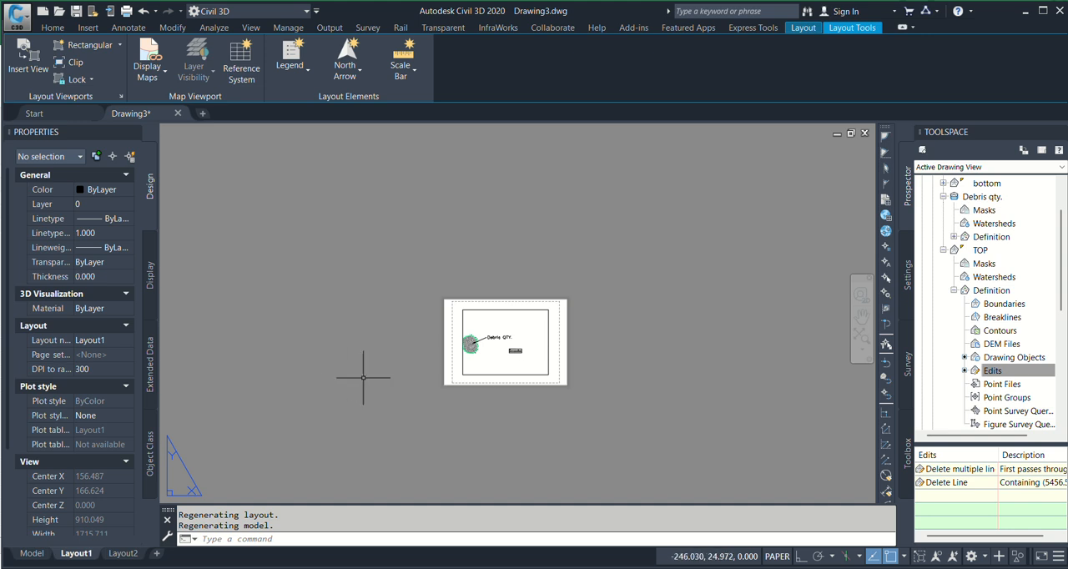
pyautogui.moveTo(671, 385); pyautogui.dragTo(488, 364, button='middle')
pyautogui.press('Escape')
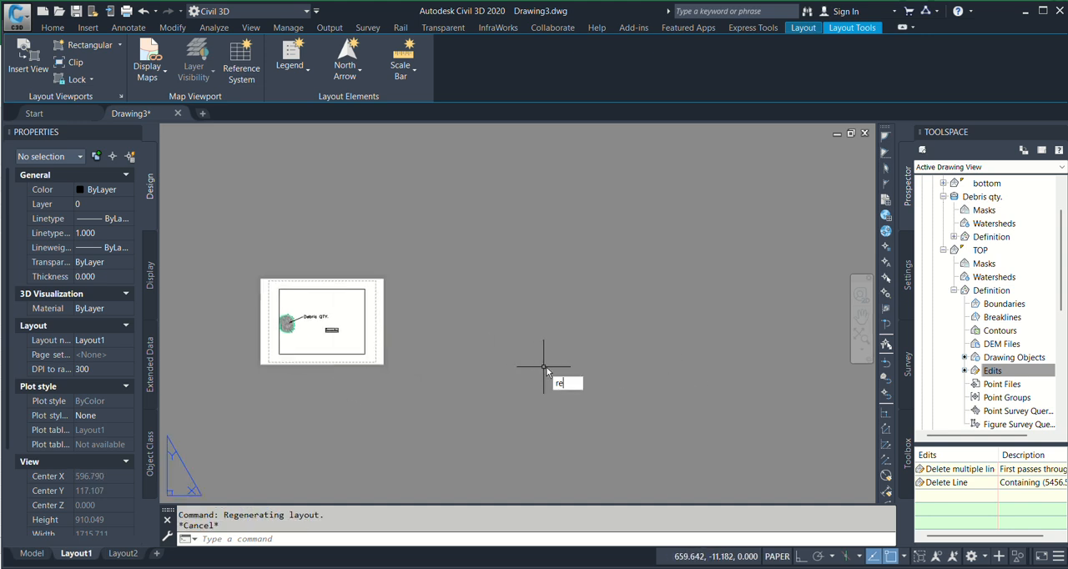
pyautogui.write('c')
pyautogui.press('Return')
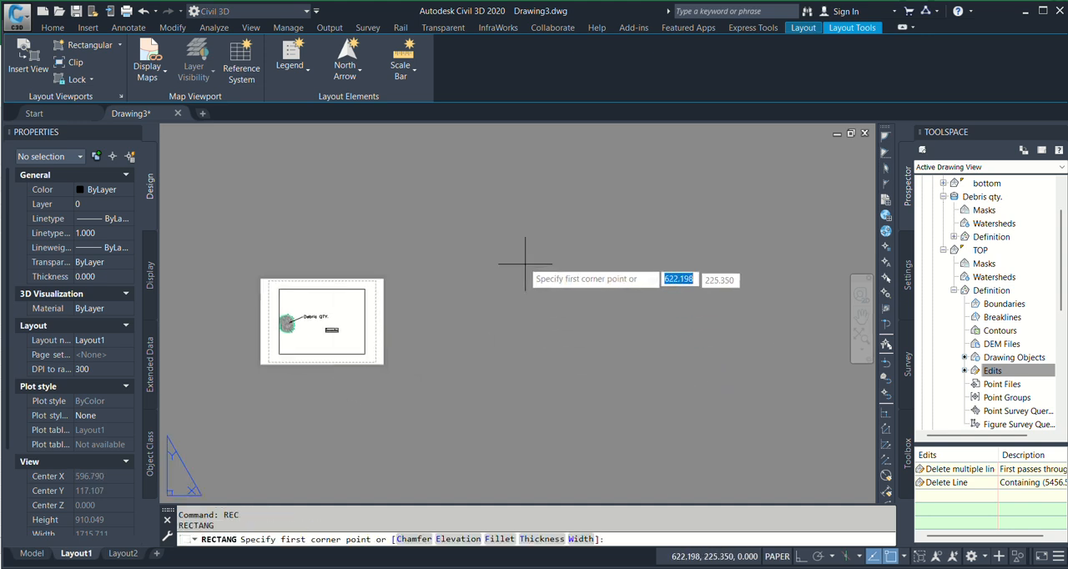
pyautogui.click(507, 242)
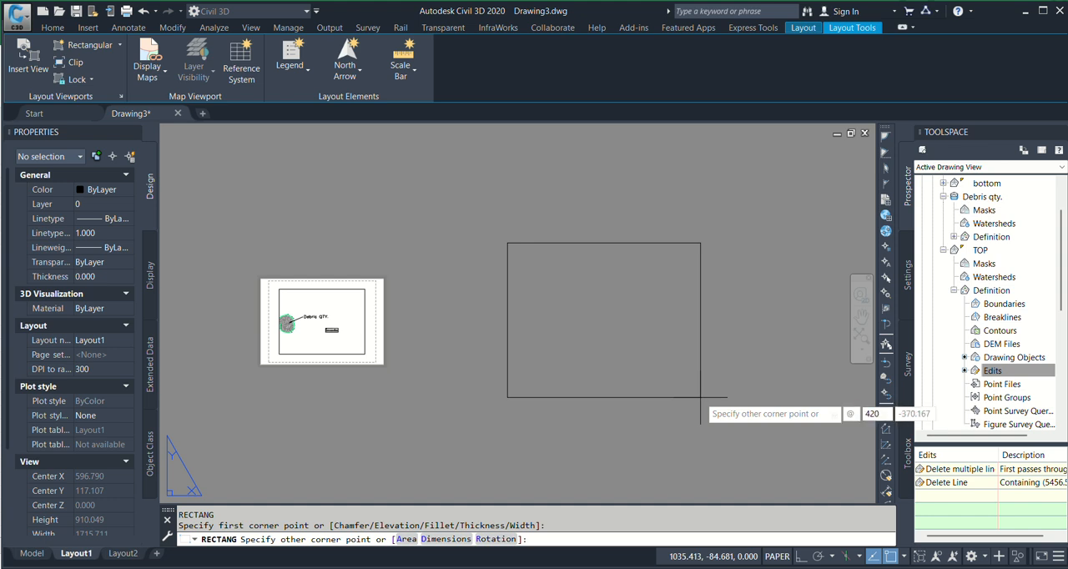
pyautogui.press('Tab')
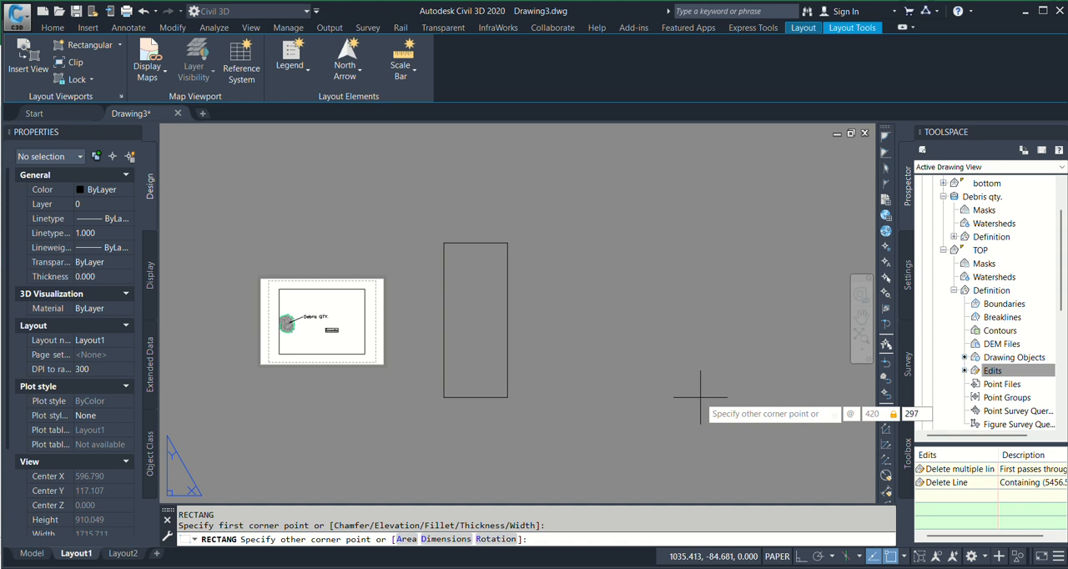
pyautogui.write('297')
pyautogui.press('Return')
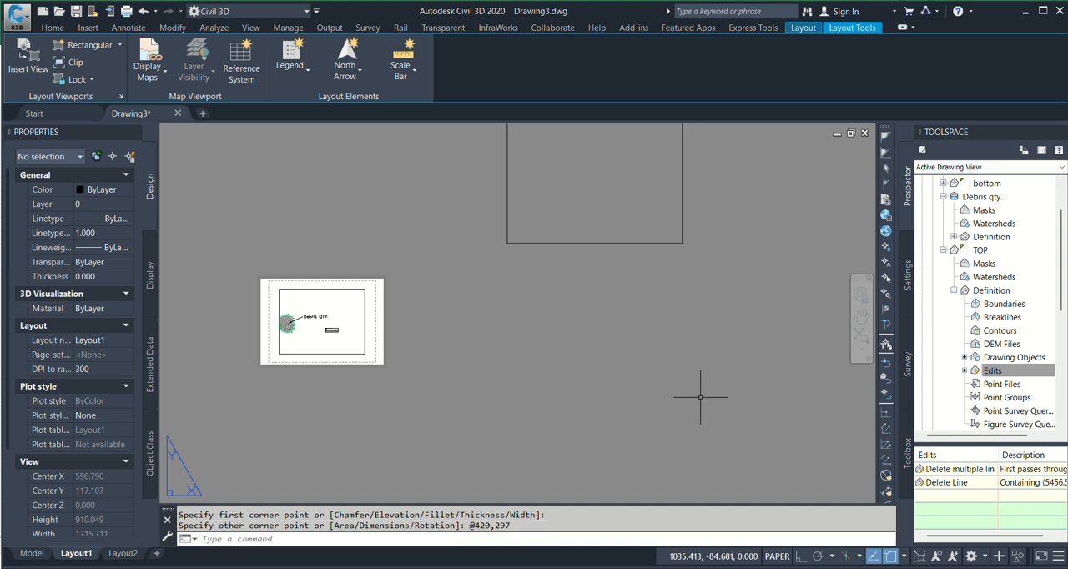
pyautogui.scroll(2, 700, 397)
pyautogui.moveTo(679, 303); pyautogui.dragTo(706, 501, button='middle')
pyautogui.moveTo(607, 327); pyautogui.dragTo(609, 392, button='middle')
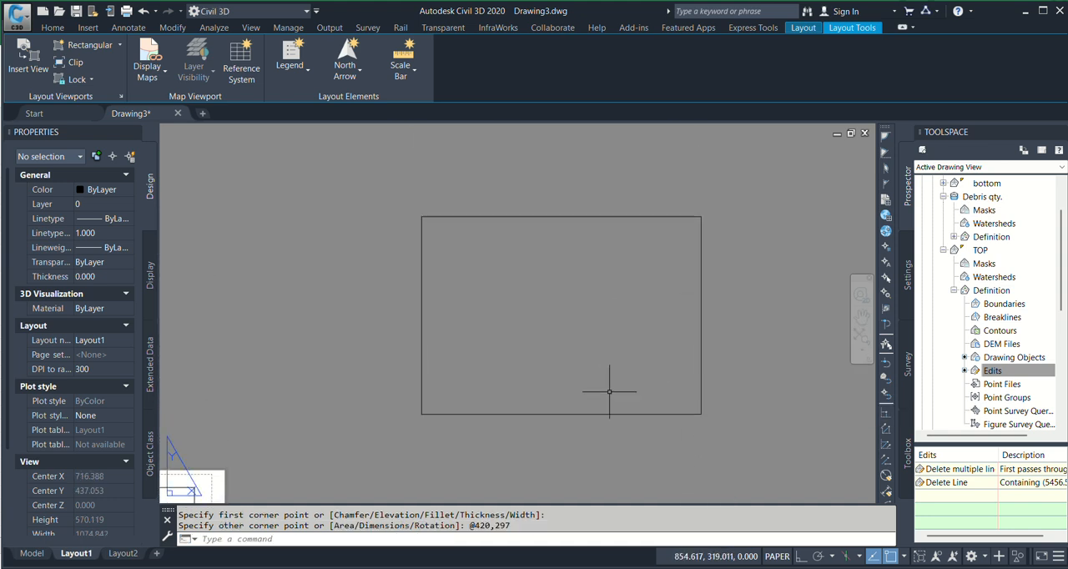
pyautogui.moveTo(375, 431); pyautogui.dragTo(481, 388, button='middle')
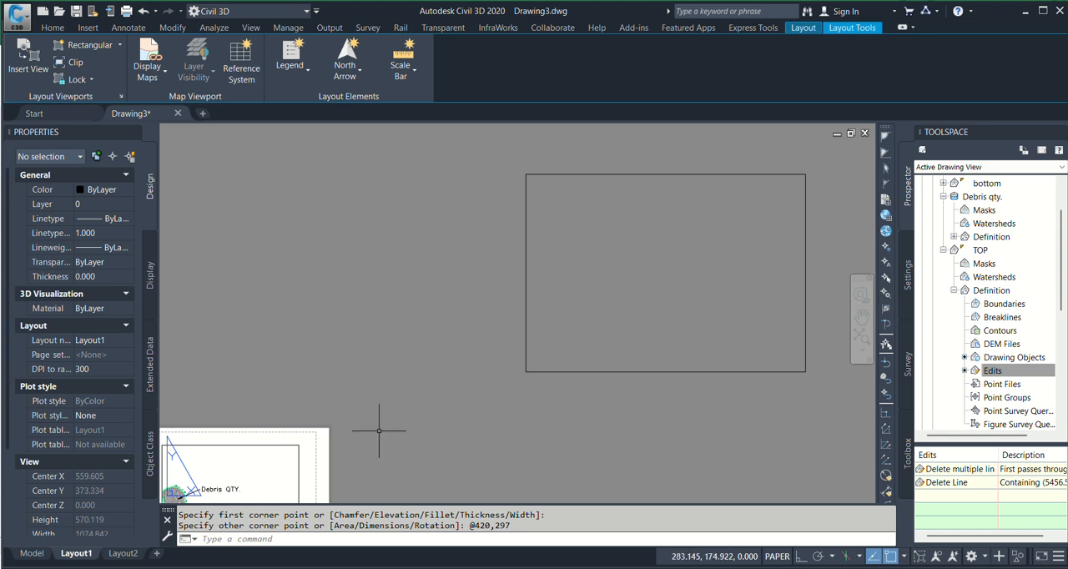
pyautogui.scroll(3, 377, 419)
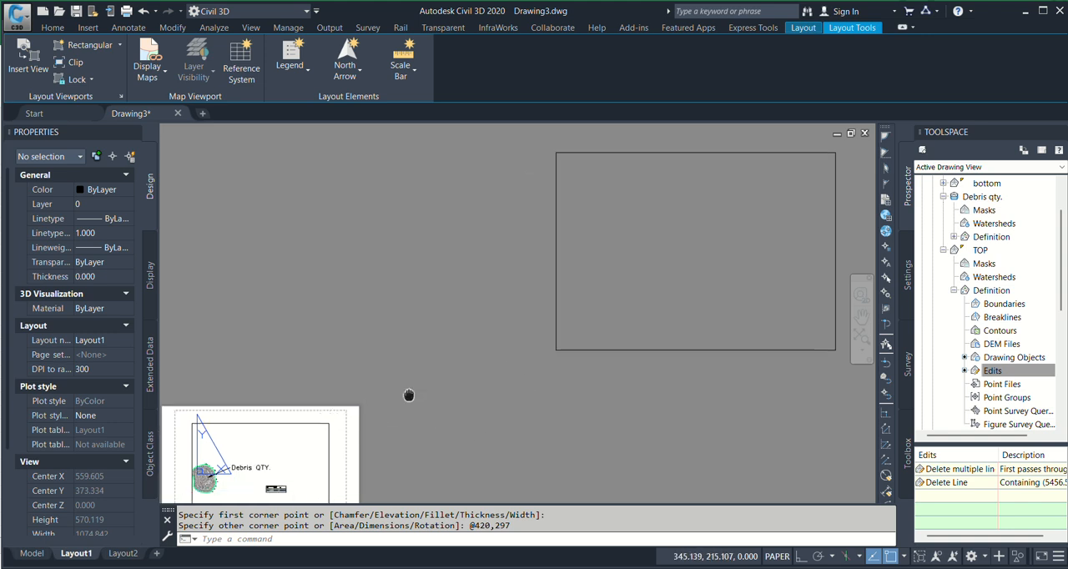
pyautogui.click(32, 553)
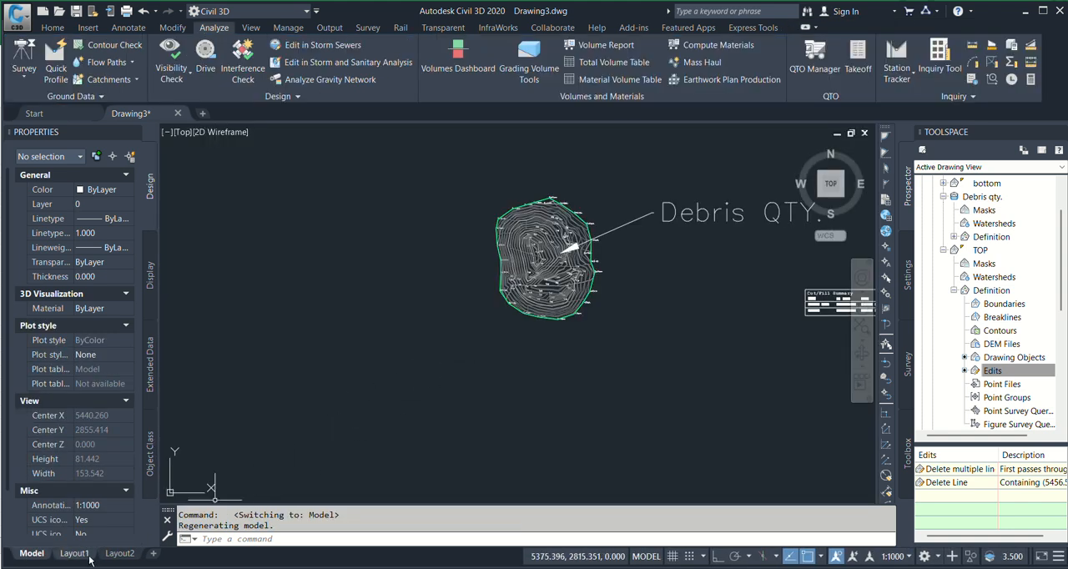
pyautogui.click(74, 553)
# Create a single viewport inside the 420 × 297 rectangle, leaving a narrow title strip along its upper edge
pyautogui.scroll(-4, 517, 360)
pyautogui.moveTo(655, 337); pyautogui.dragTo(564, 362, button='middle')
pyautogui.scroll(4, 567, 360)
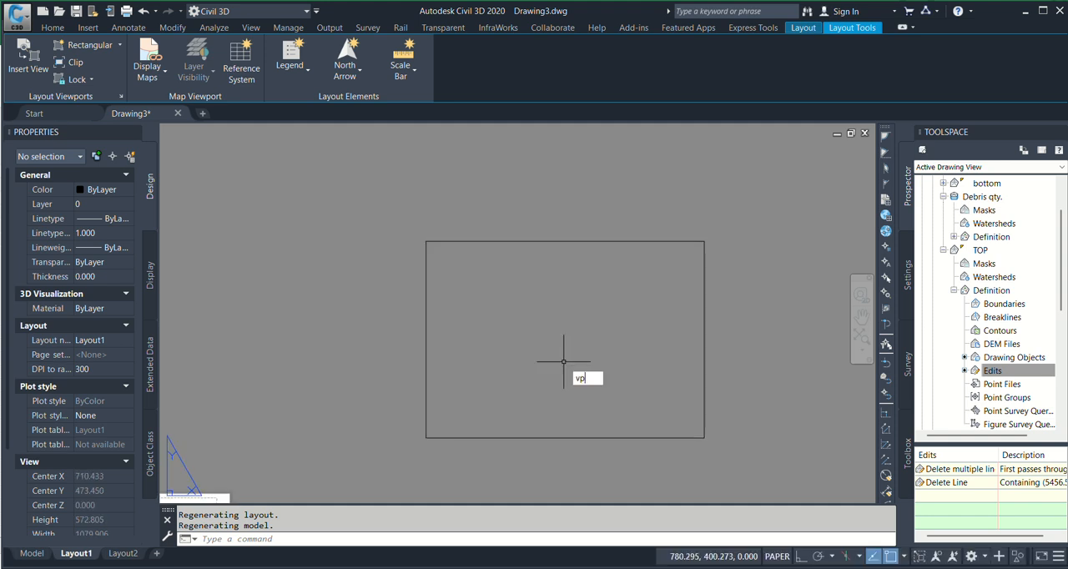
pyautogui.press('Return')
pyautogui.click(357, 224)
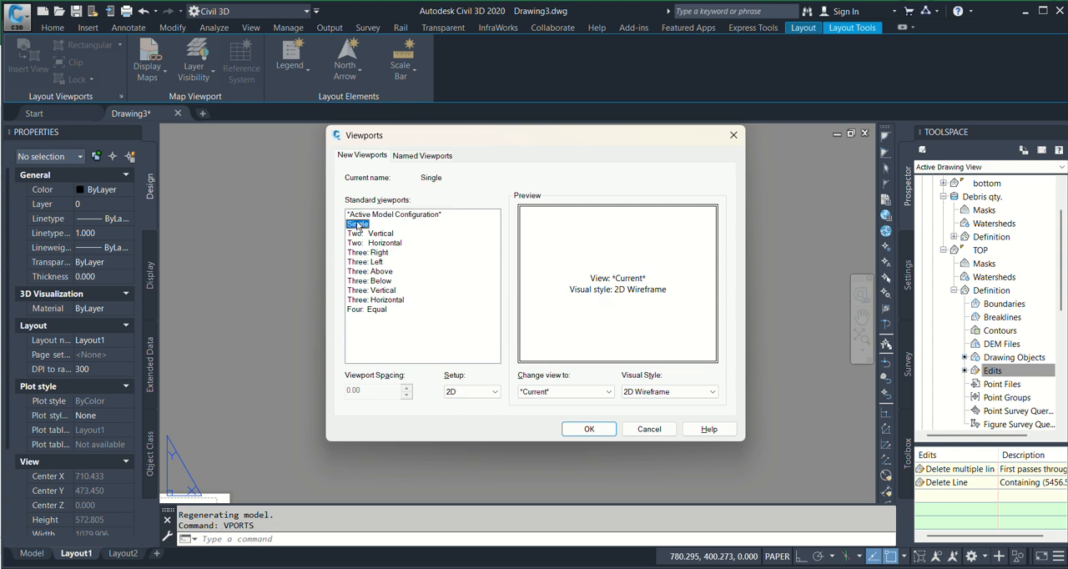
pyautogui.click(378, 234)
pyautogui.click(383, 243)
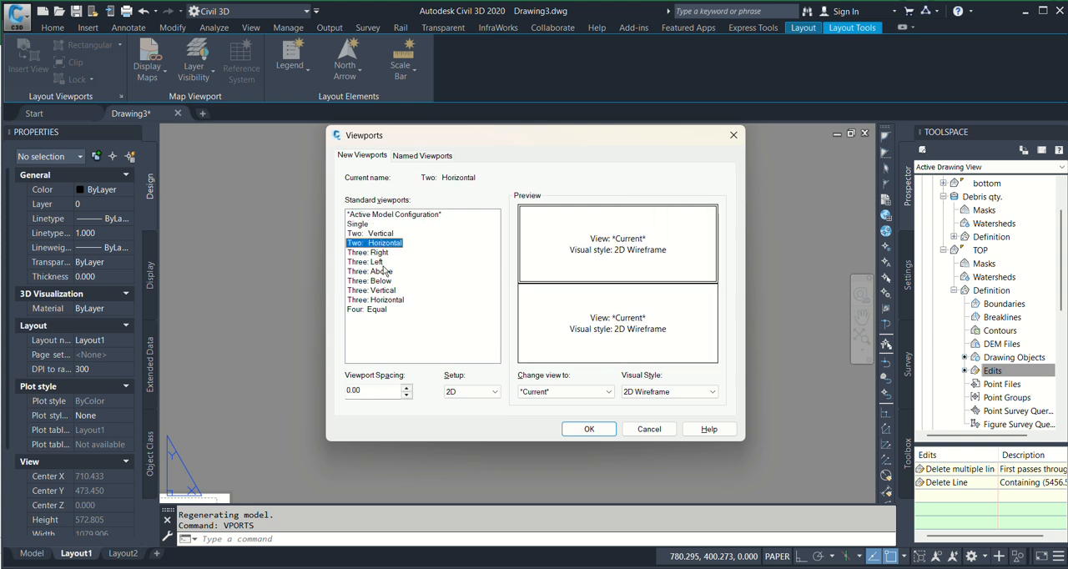
pyautogui.click(371, 252)
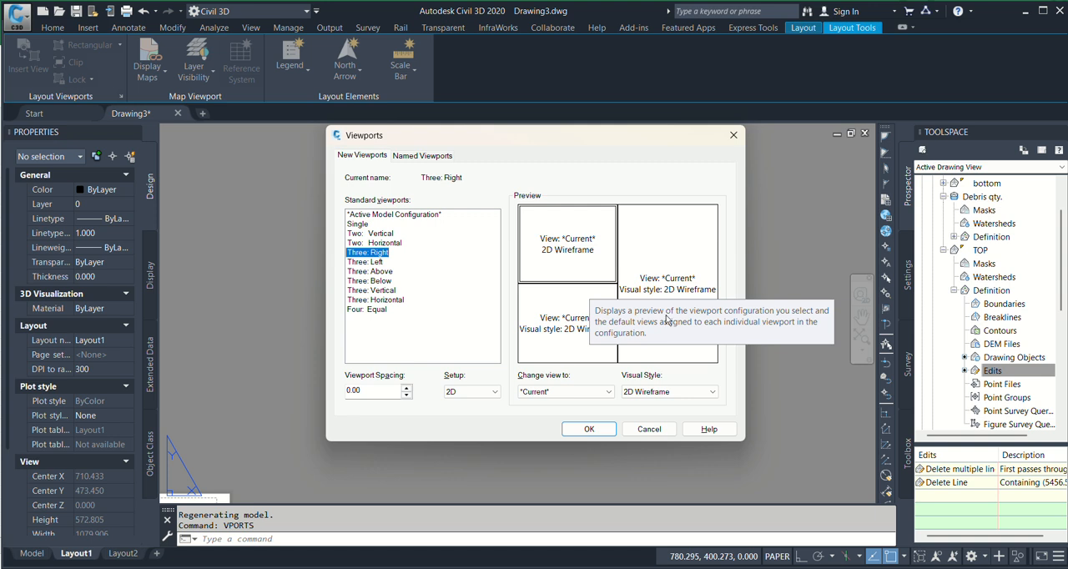
pyautogui.click(389, 244)
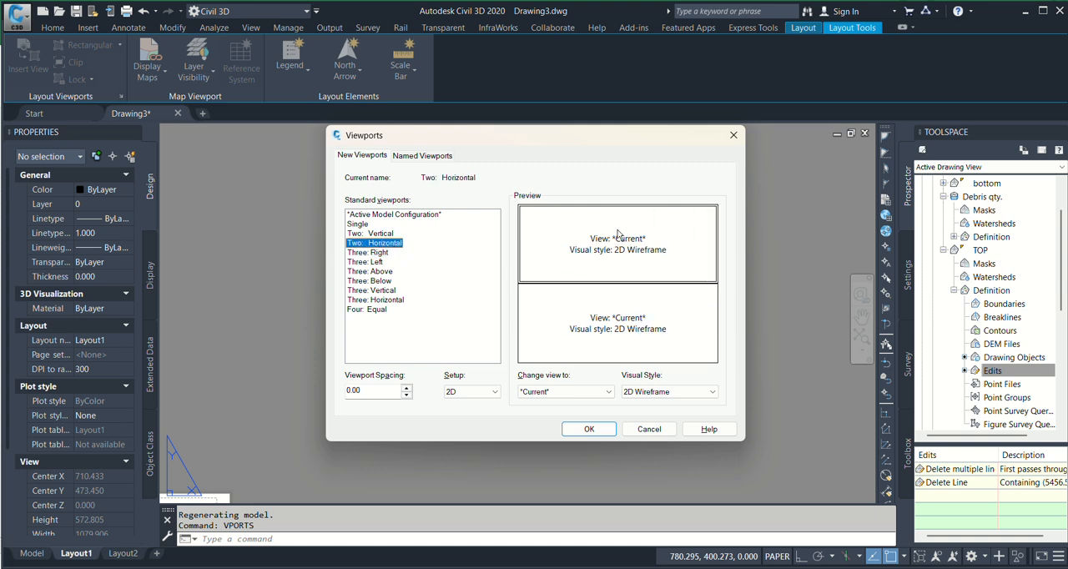
pyautogui.click(358, 225)
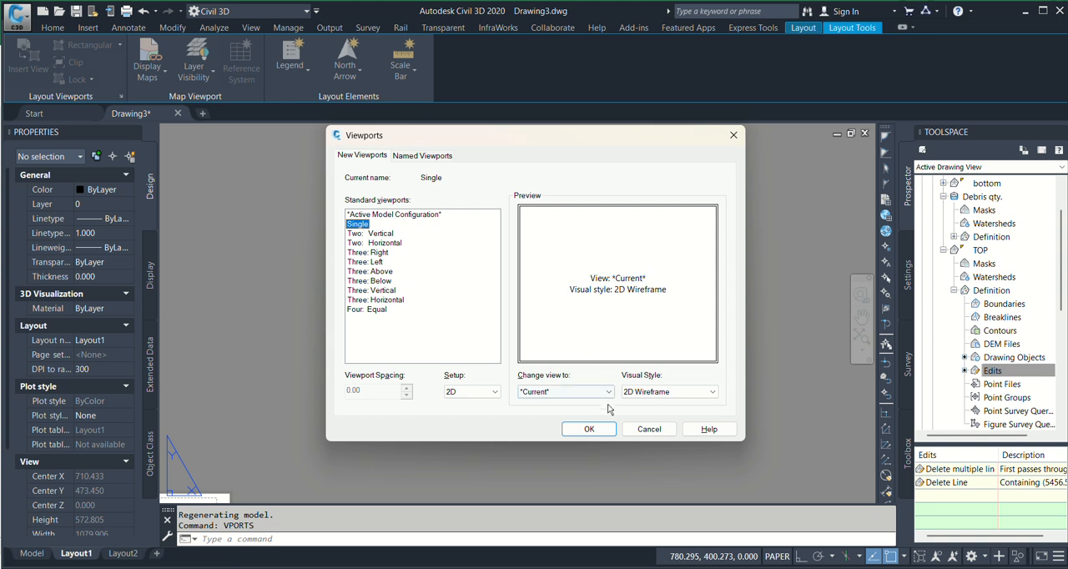
pyautogui.click(589, 429)
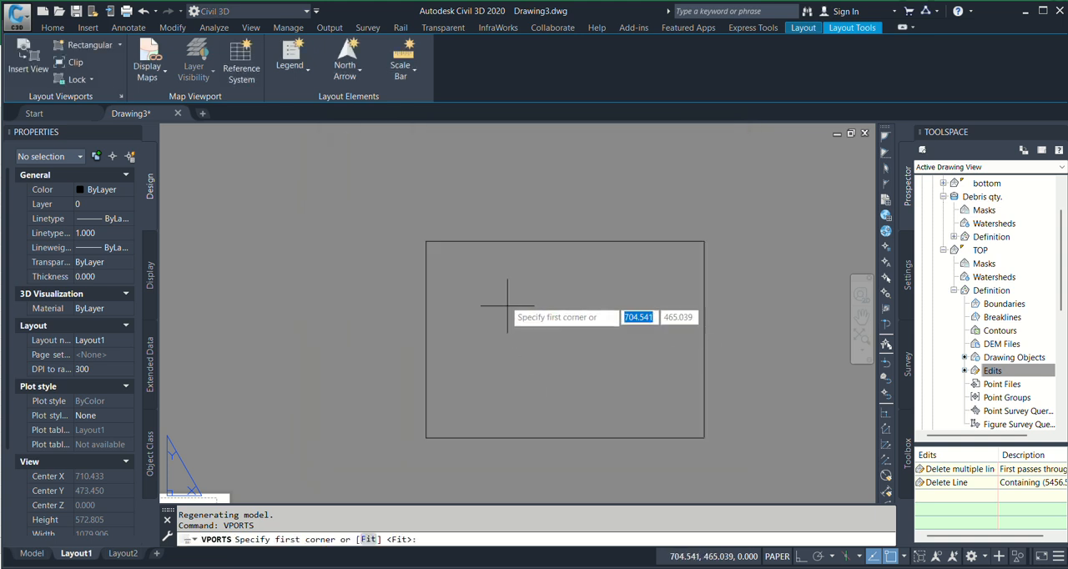
pyautogui.click(425, 255)
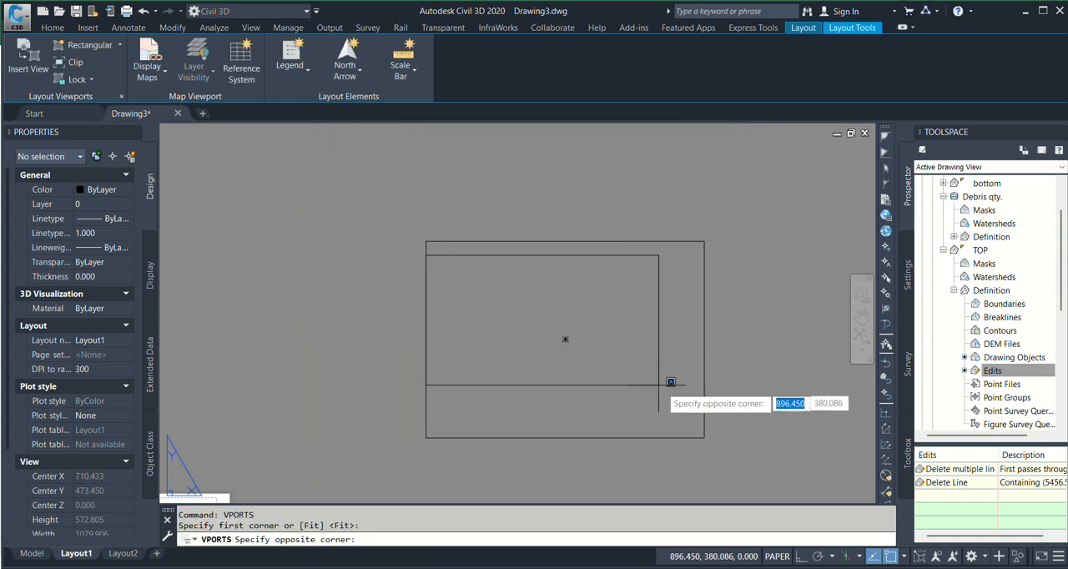
pyautogui.click(705, 437)
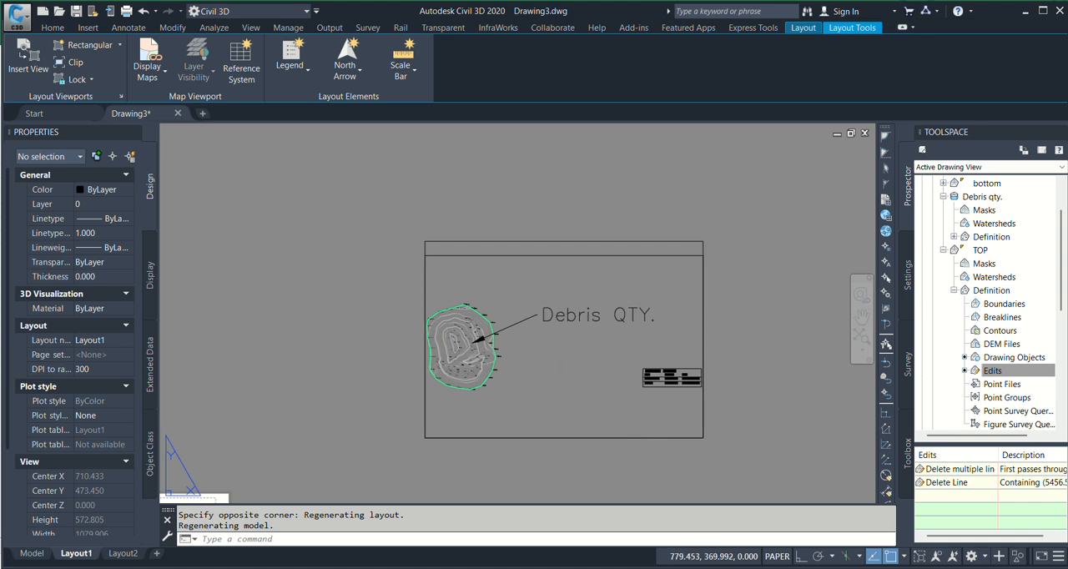
# Add multiline text reading "Debris QTY." in the title strip above the new viewport
pyautogui.scroll(2, 595, 362)
pyautogui.scroll(2, 459, 366)
pyautogui.scroll(-2, 382, 343)
pyautogui.moveTo(443, 351); pyautogui.dragTo(448, 350, button='middle')
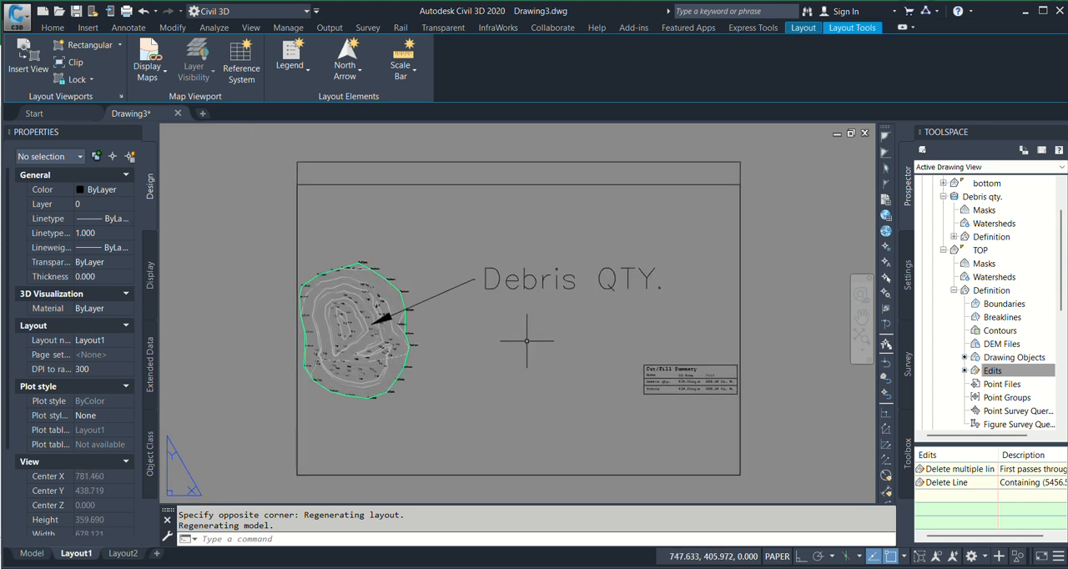
pyautogui.moveTo(384, 366); pyautogui.dragTo(350, 378, button='middle')
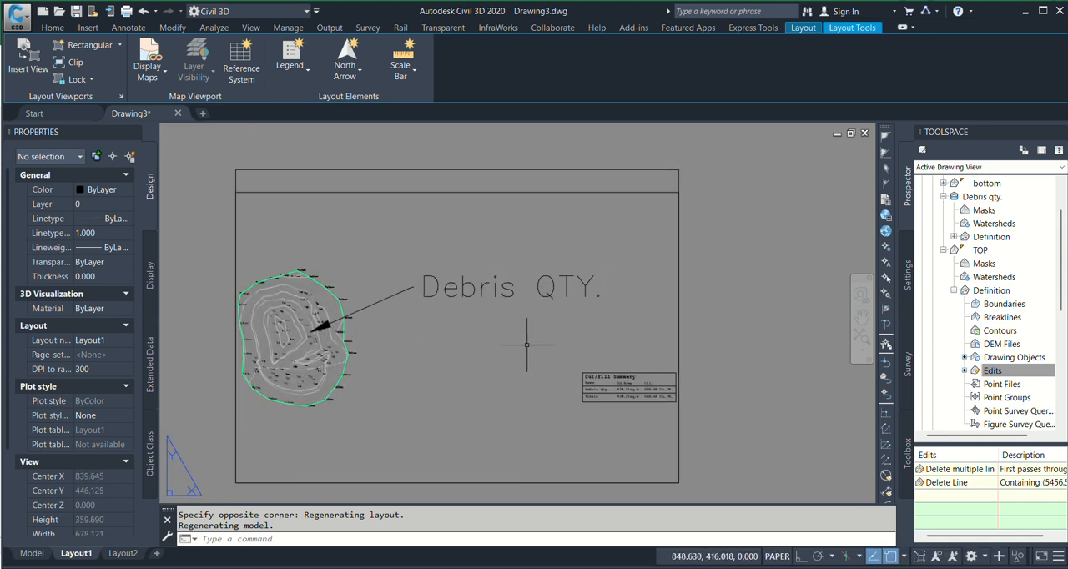
pyautogui.moveTo(527, 345); pyautogui.dragTo(588, 375, button='middle')
pyautogui.write('t')
pyautogui.press('Return')
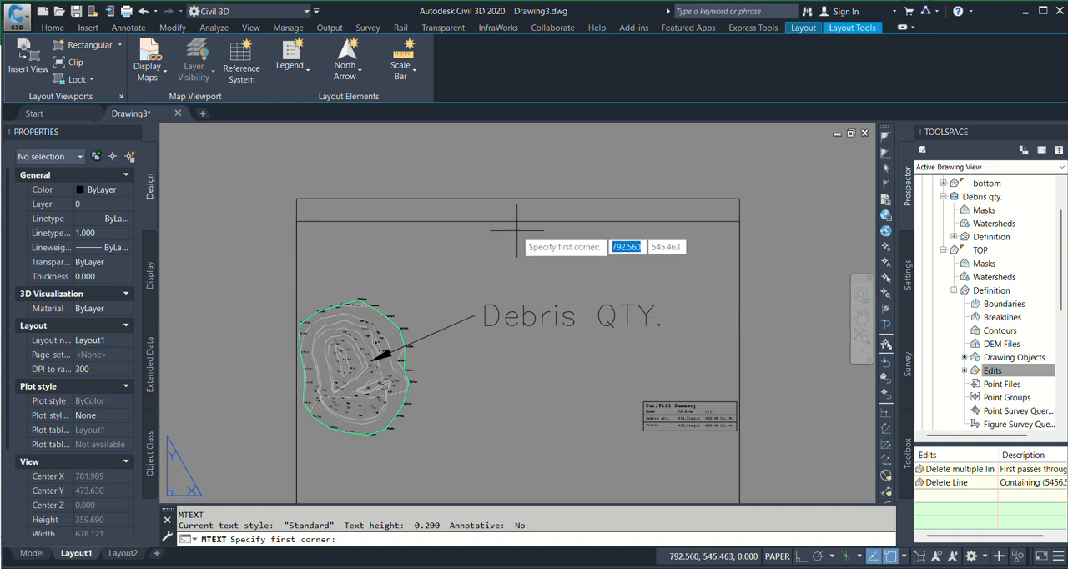
pyautogui.click(474, 200)
pyautogui.click(596, 221)
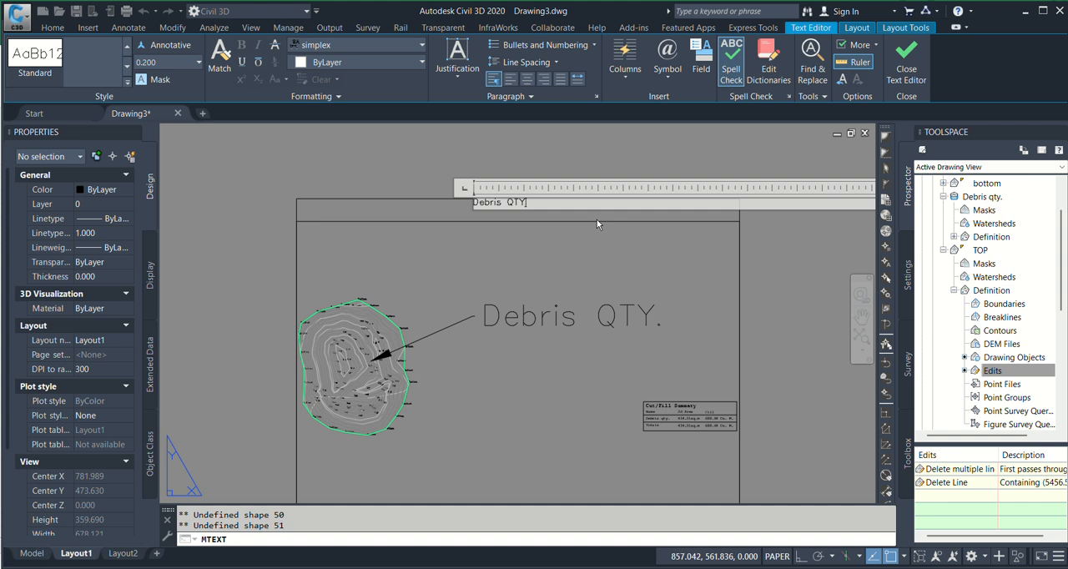
# Set the whole title text's height to 6 and finish editing it
pyautogui.hotkey('ctrl', 'a')
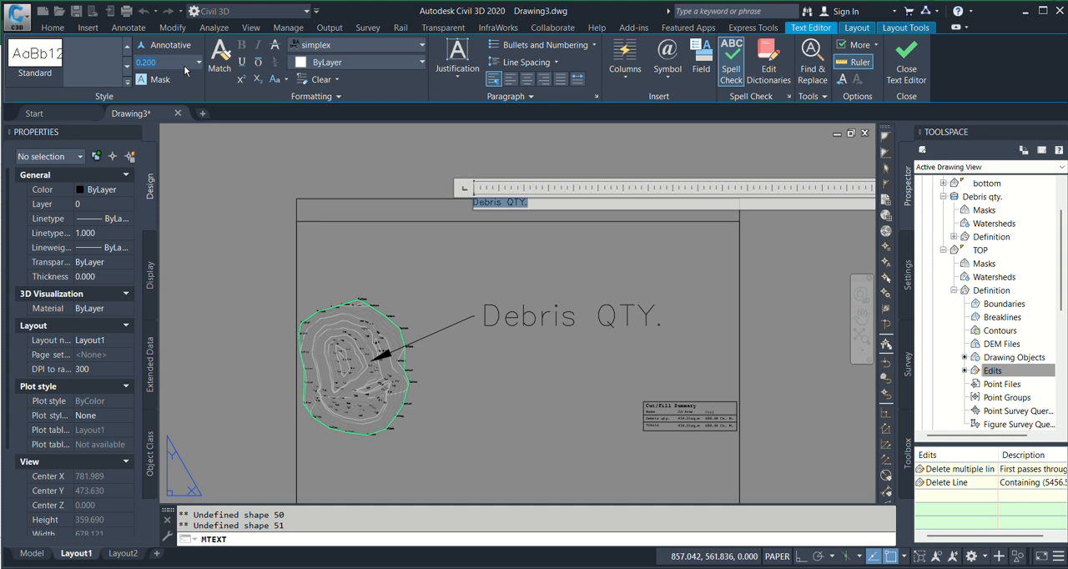
pyautogui.write('6')
pyautogui.press('Return')
pyautogui.click(335, 139)
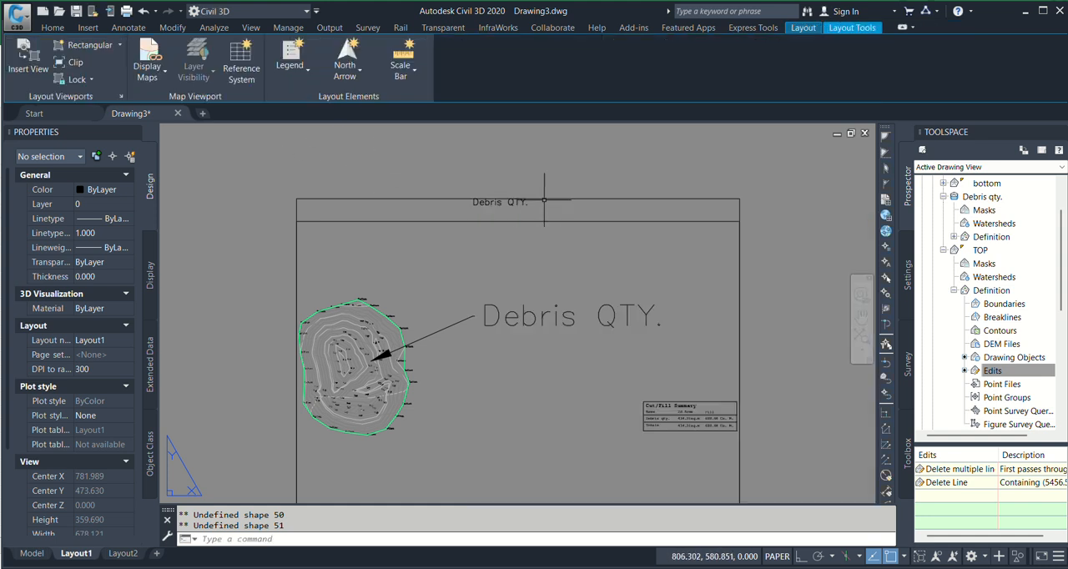
# Move the "Debris QTY." title down and to the right so it sits centred in the strip above the viewport
pyautogui.write('m')
pyautogui.press('Return')
pyautogui.scroll(4, 525, 223)
pyautogui.click(468, 170)
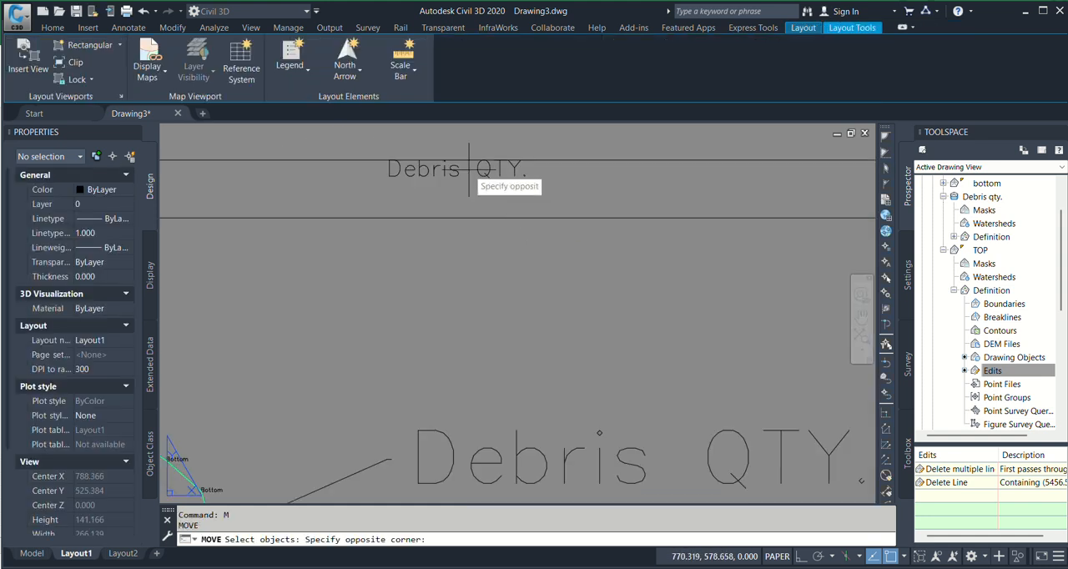
pyautogui.click(428, 174)
pyautogui.scroll(-4, 576, 237)
pyautogui.press('Return')
pyautogui.click(666, 159)
pyautogui.click(679, 164)
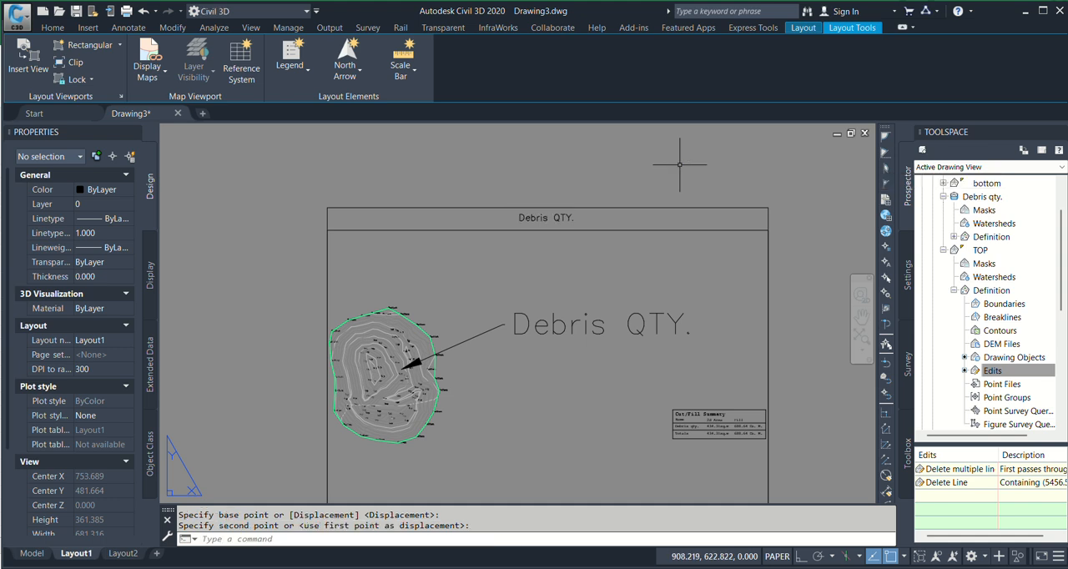
pyautogui.press('Escape')
pyautogui.press('Escape')
pyautogui.write('s')
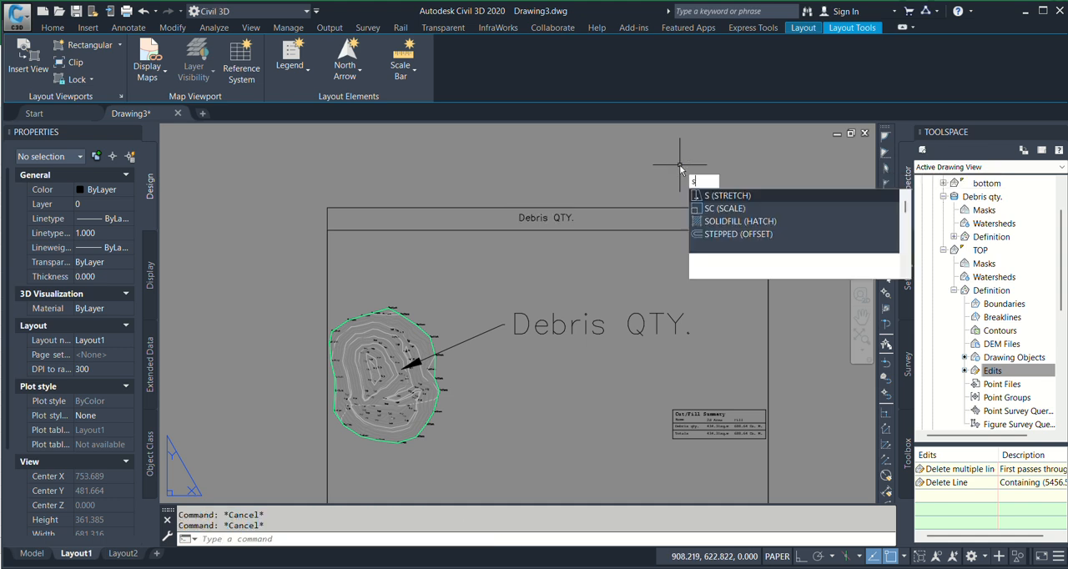
pyautogui.press('Escape')
pyautogui.moveTo(677, 184); pyautogui.dragTo(670, 165, button='middle')
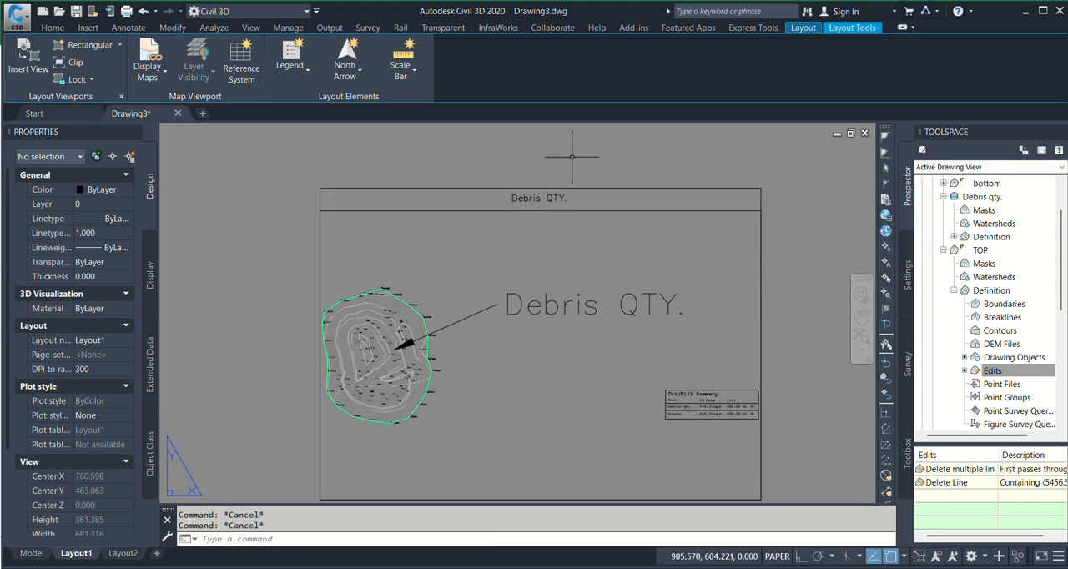
pyautogui.moveTo(500, 299); pyautogui.dragTo(470, 242, button='middle')
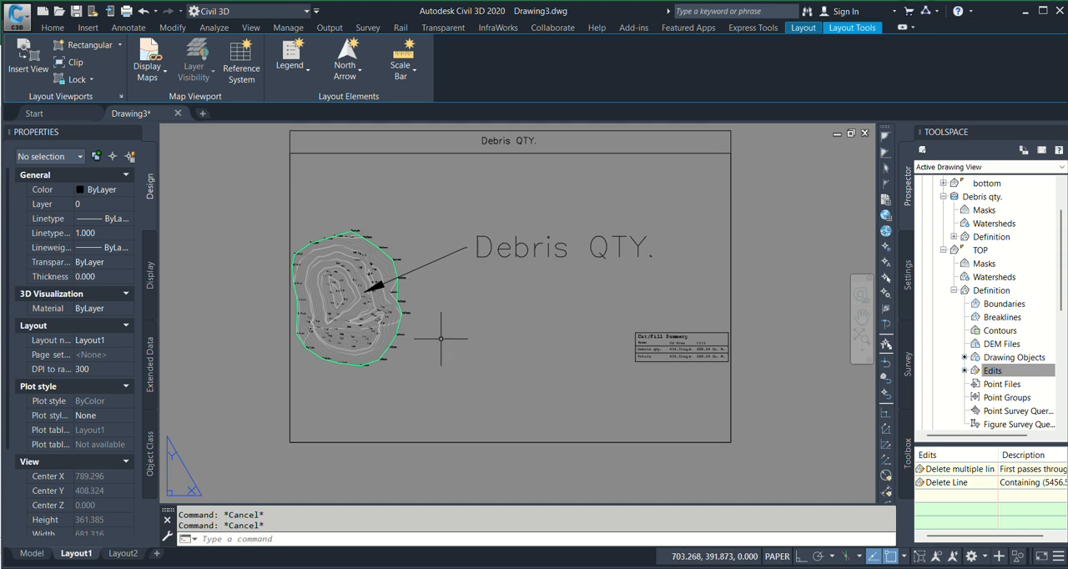
pyautogui.moveTo(468, 354); pyautogui.dragTo(485, 373, button='middle')
# Attach the debris image from the Downloads folder between the surface and the summary table, at a scale of about 173
pyautogui.click(52, 28)
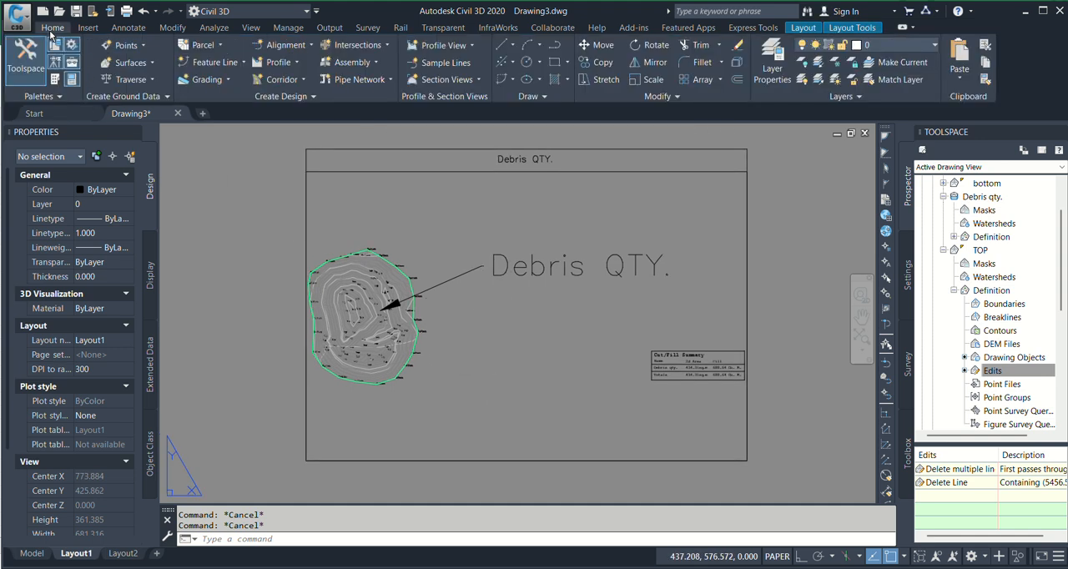
pyautogui.click(87, 27)
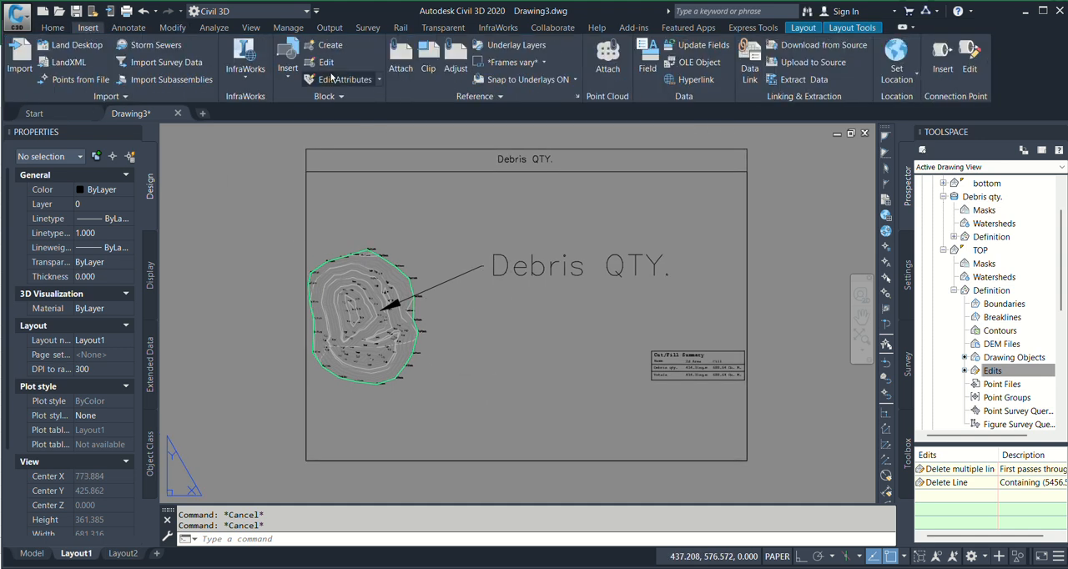
pyautogui.click(400, 60)
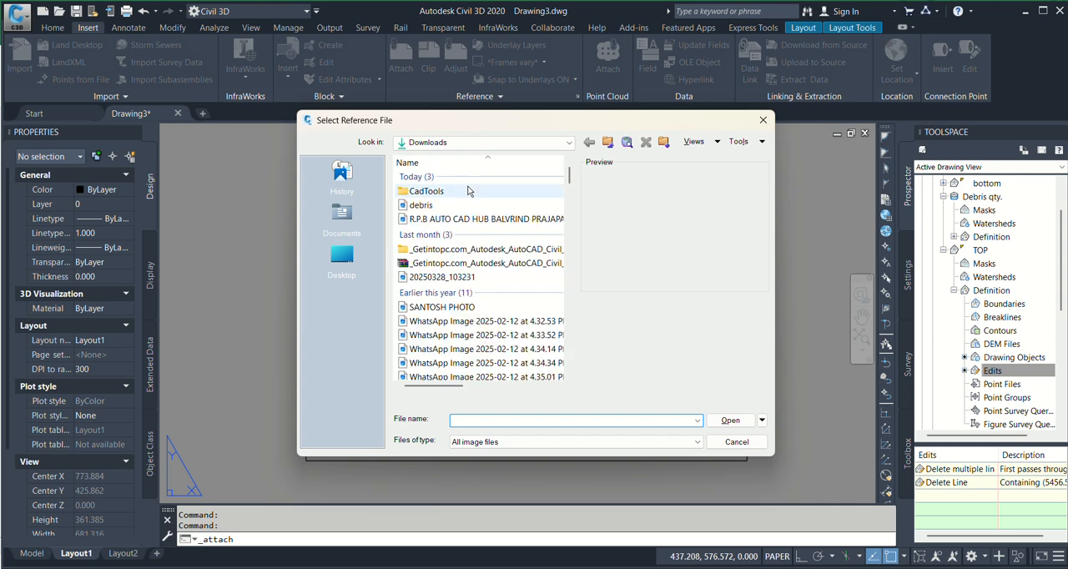
pyautogui.click(417, 205)
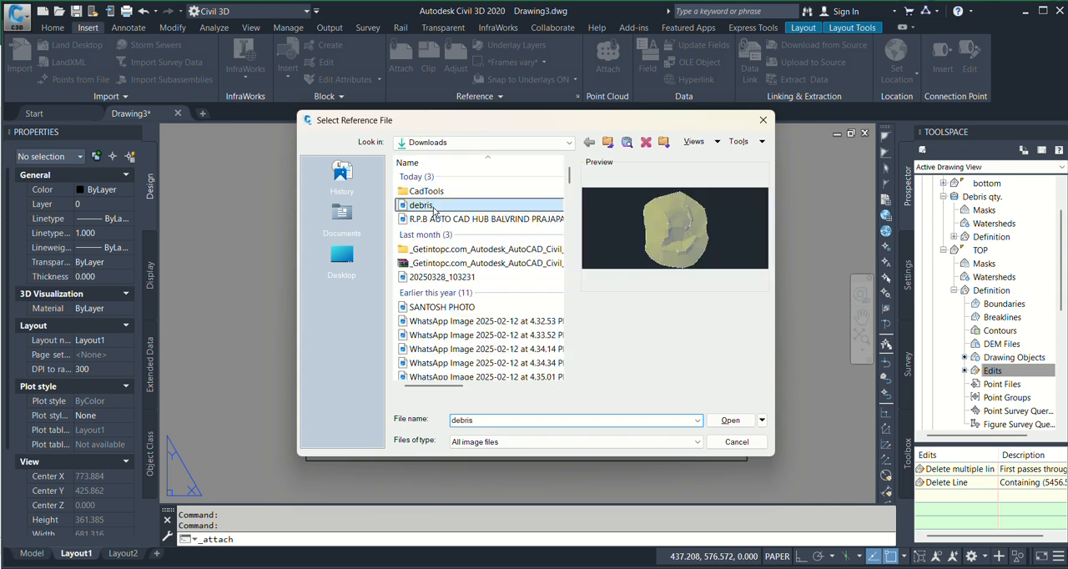
pyautogui.click(730, 421)
pyautogui.click(549, 391)
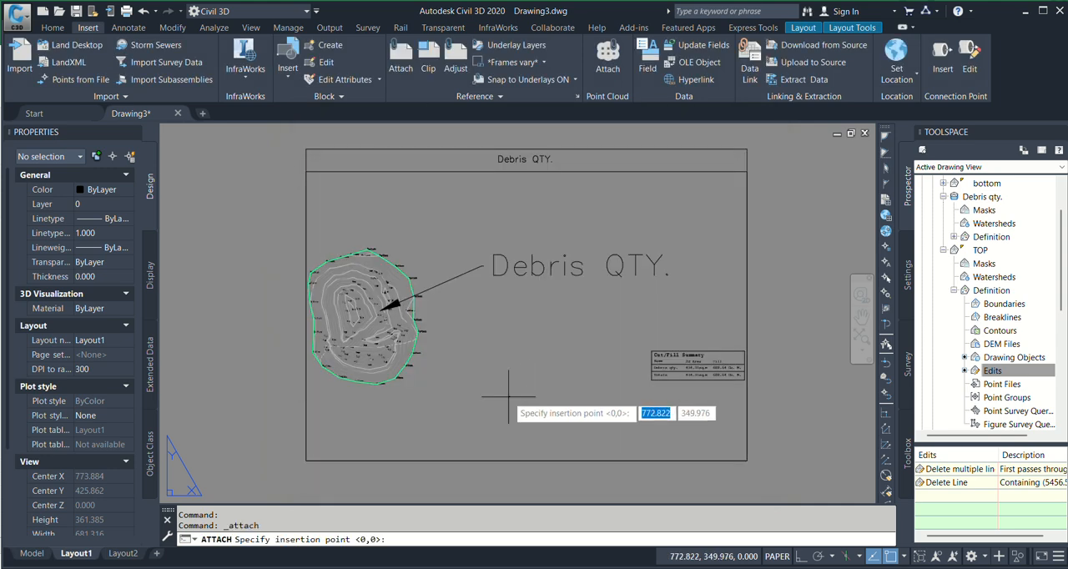
pyautogui.click(466, 412)
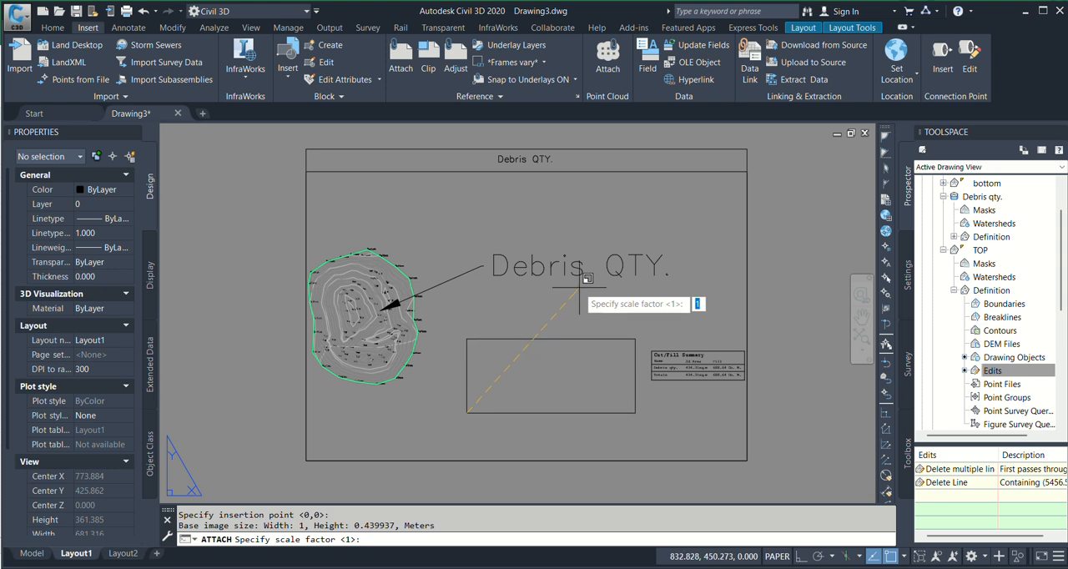
pyautogui.scroll(2, 622, 234)
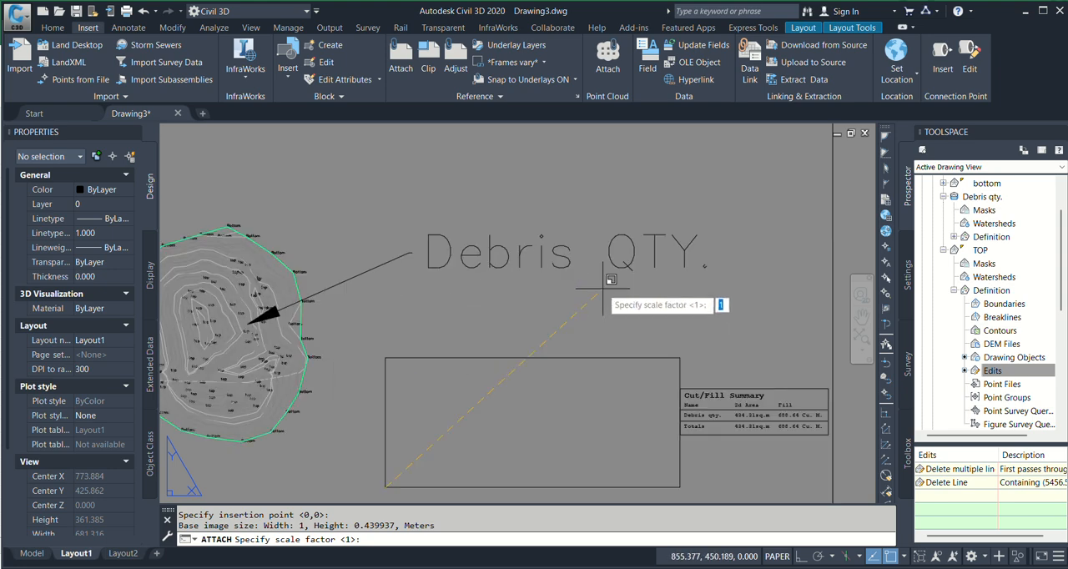
pyautogui.click(675, 359)
# Clip the debris image with a rectangular boundary closely around the surface, cutting off the dark areas at both sides
pyautogui.scroll(-2, 670, 342)
pyautogui.scroll(2, 645, 425)
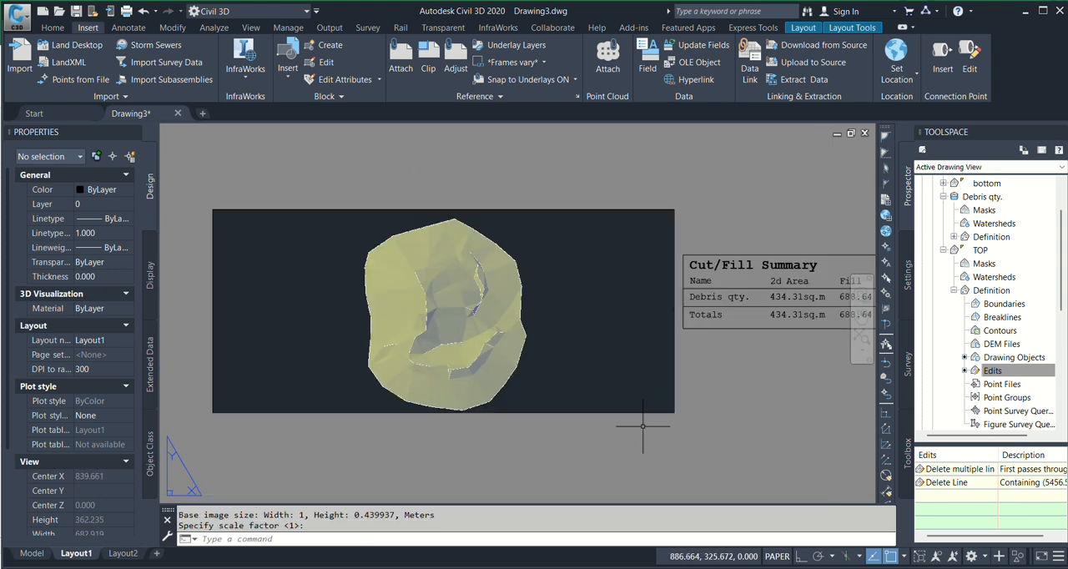
pyautogui.click(767, 428)
pyautogui.click(600, 378)
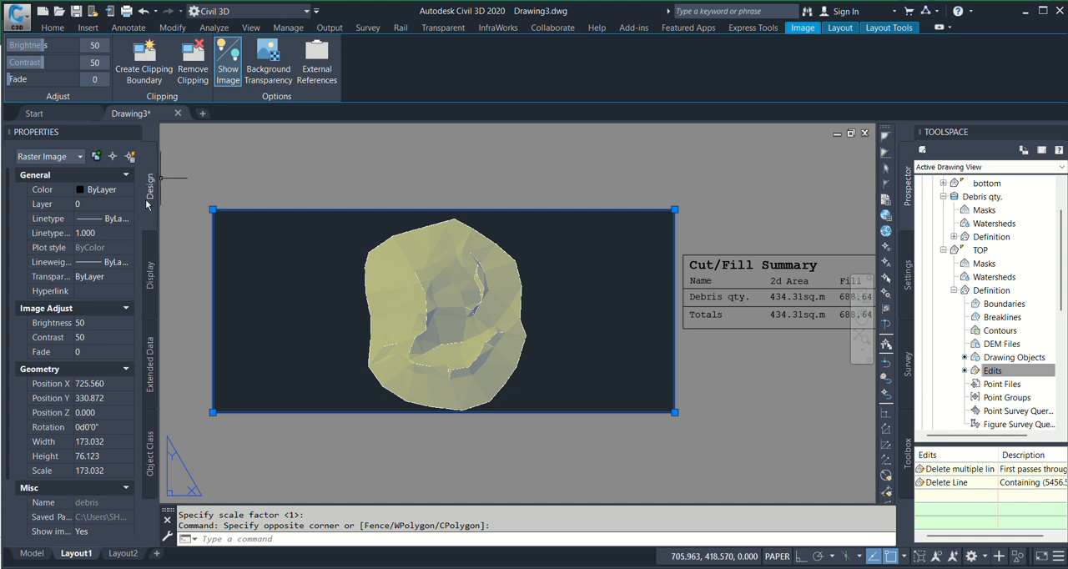
pyautogui.click(151, 72)
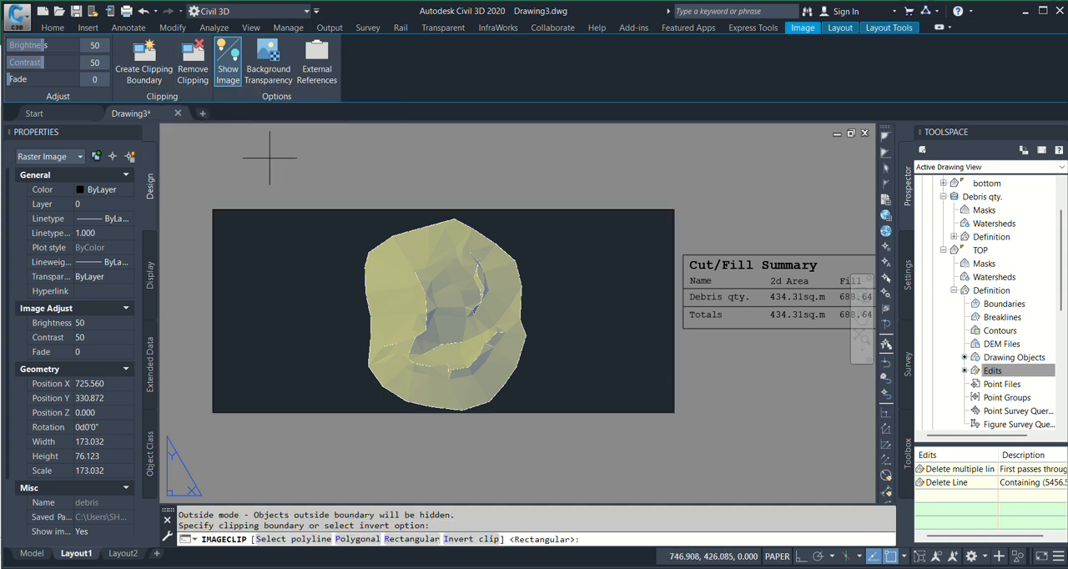
pyautogui.click(324, 210)
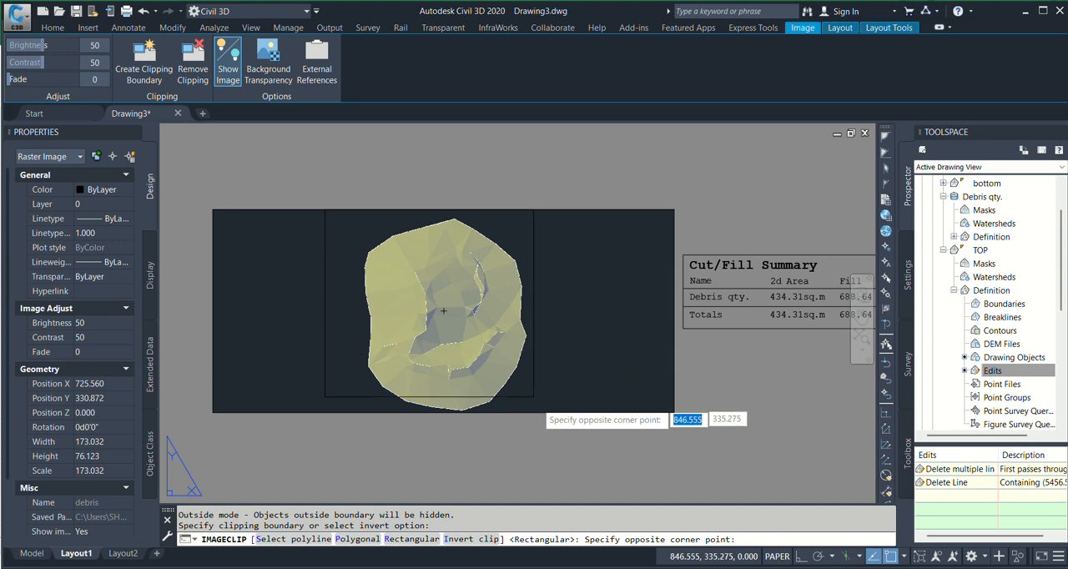
pyautogui.click(544, 411)
pyautogui.scroll(-4, 541, 381)
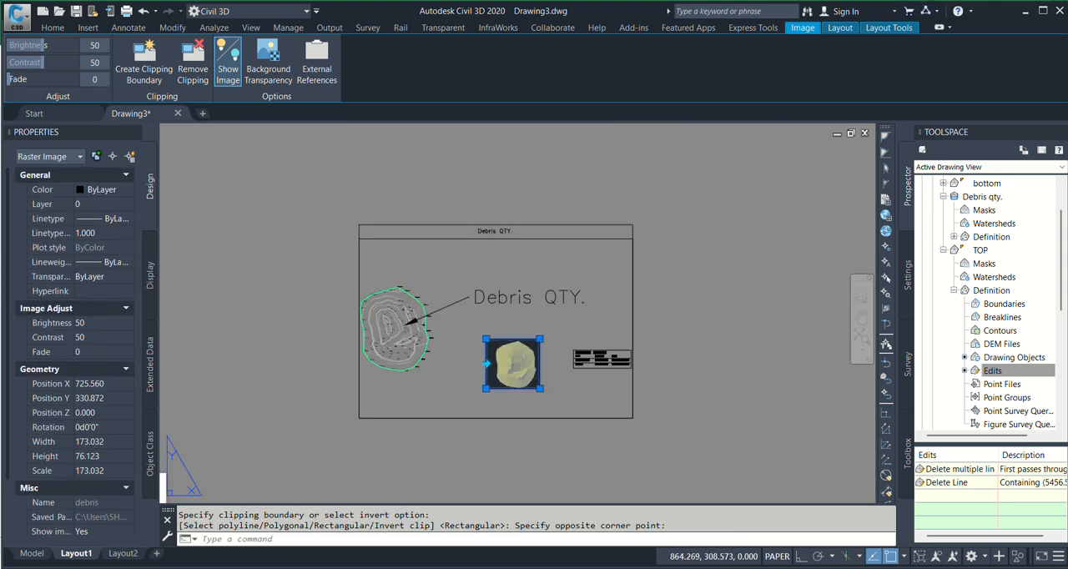
pyautogui.press('Escape')
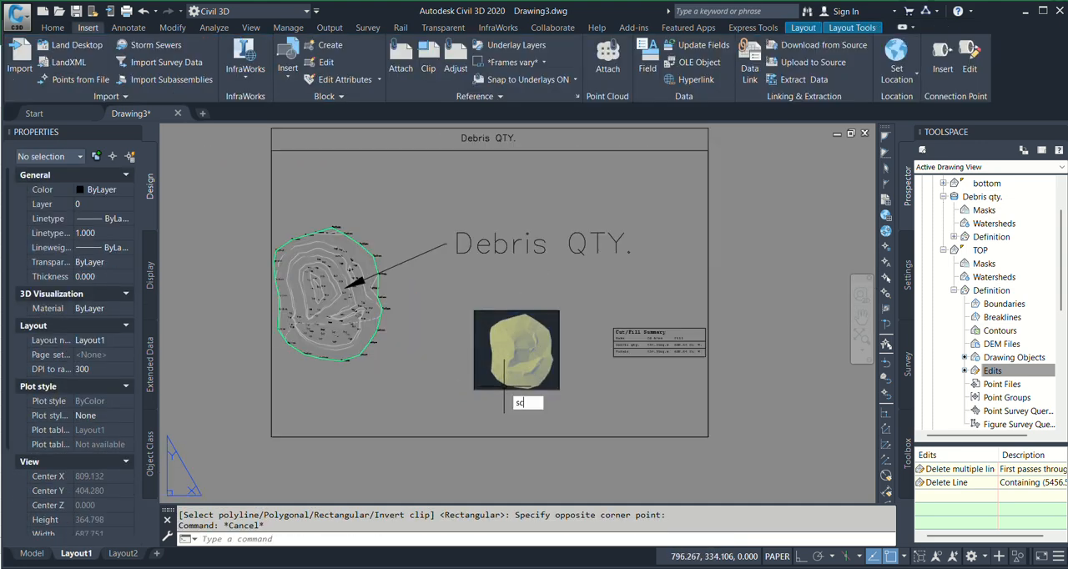
# Scale the clipped debris image up by about a third from its lower-left corner, keeping it between the surface and the summary table
pyautogui.write('sc')
pyautogui.press('Return')
pyautogui.click(504, 387)
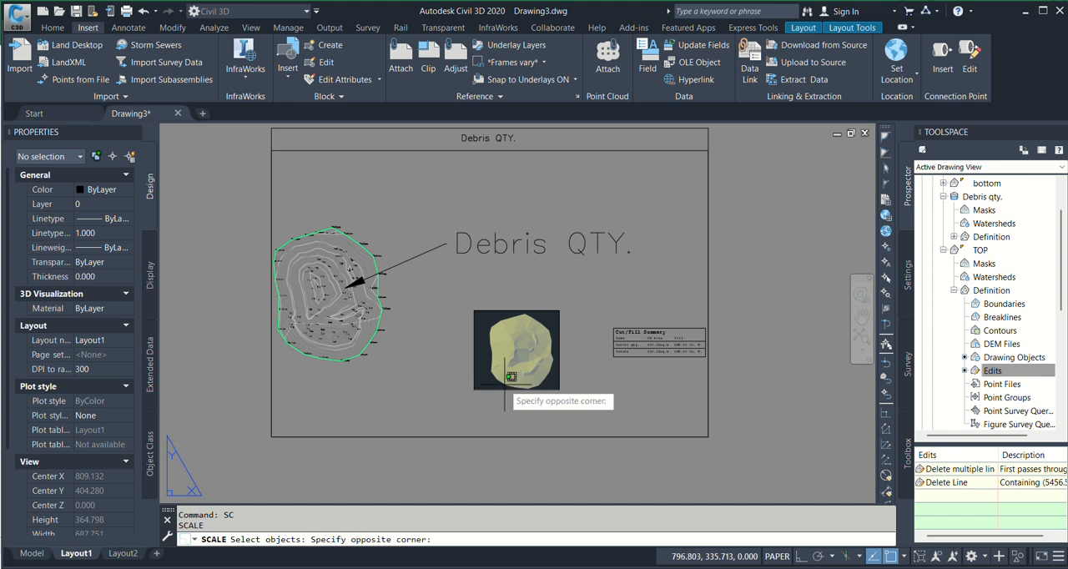
pyautogui.click(493, 396)
pyautogui.press('Return')
pyautogui.click(475, 391)
pyautogui.click(519, 343)
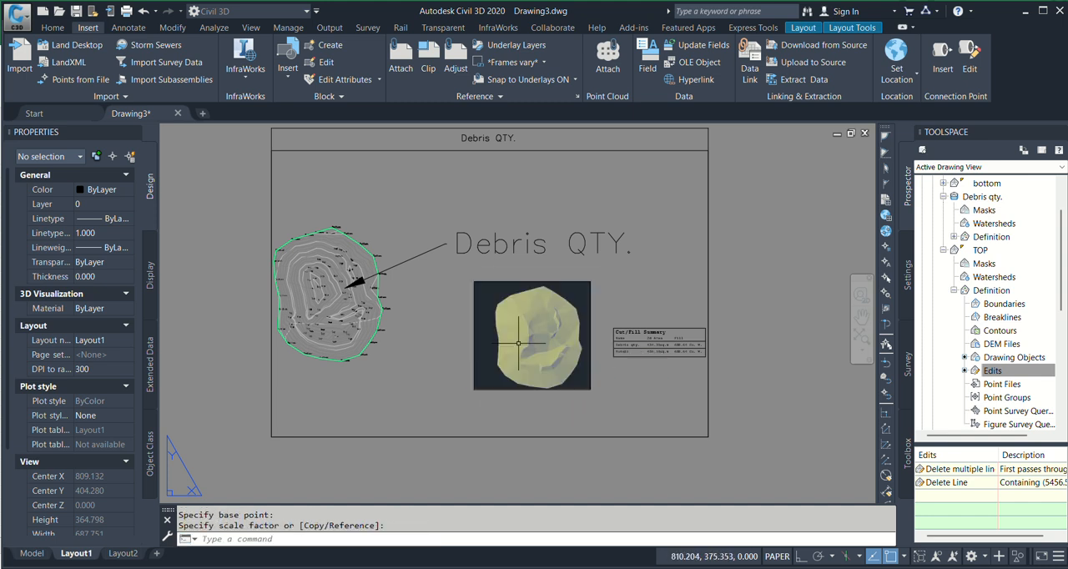
pyautogui.press('Escape')
# Examine the layout sheet up close and as a whole, checking the debris image, summary table, surface contours with point labels, and title
pyautogui.scroll(5, 659, 359)
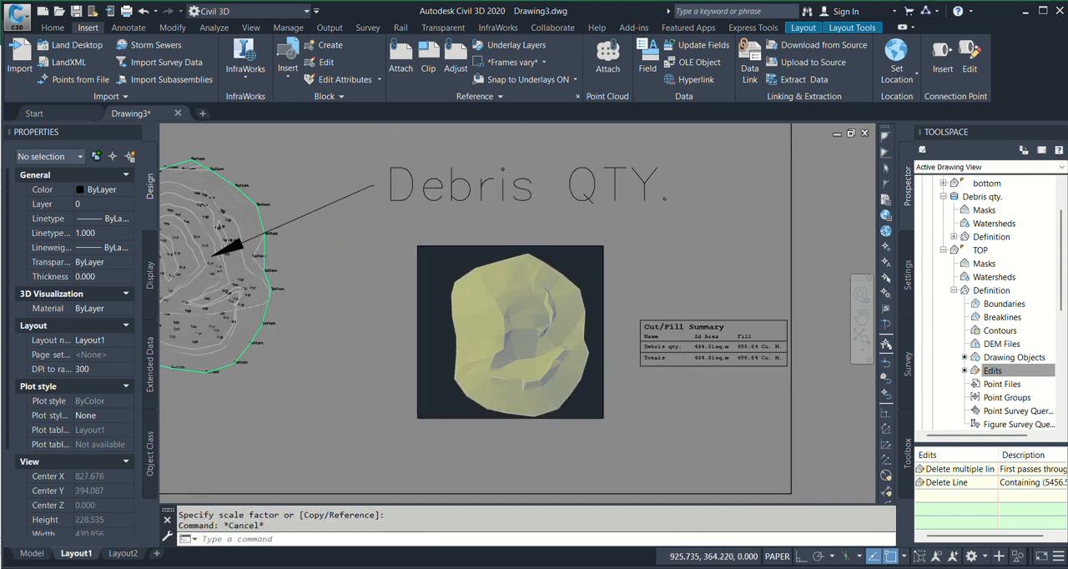
pyautogui.scroll(-5, 667, 372)
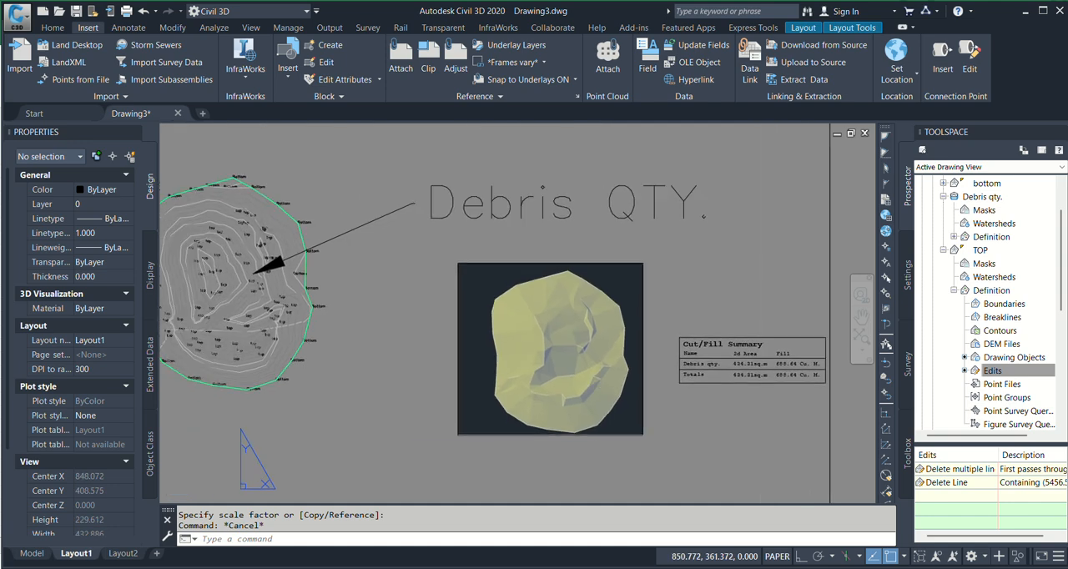
pyautogui.scroll(-4, 374, 328)
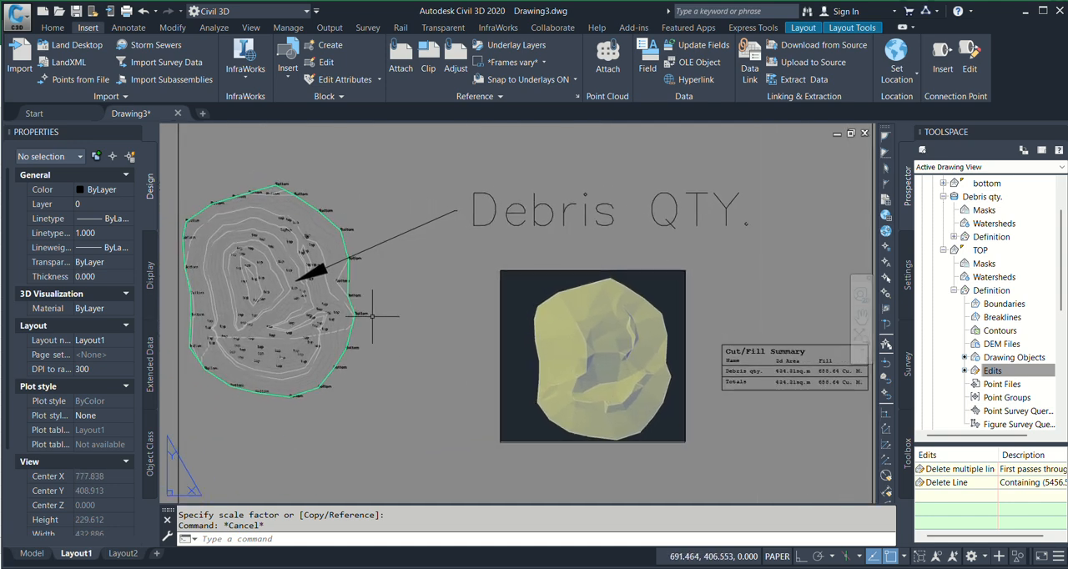
pyautogui.scroll(6, 374, 328)
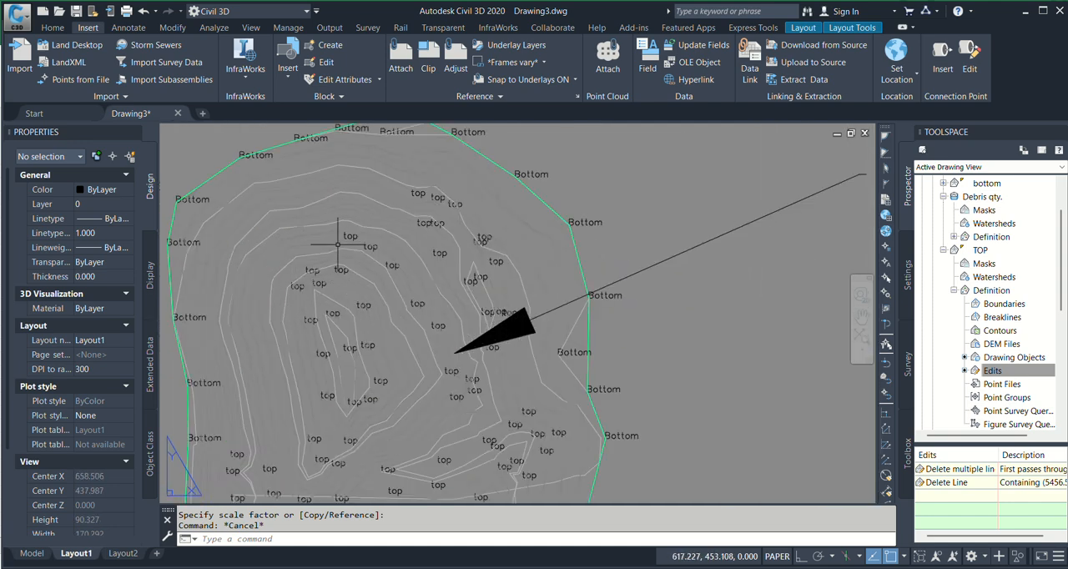
pyautogui.scroll(-6, 504, 298)
pyautogui.moveTo(518, 273); pyautogui.dragTo(529, 297, button='middle')
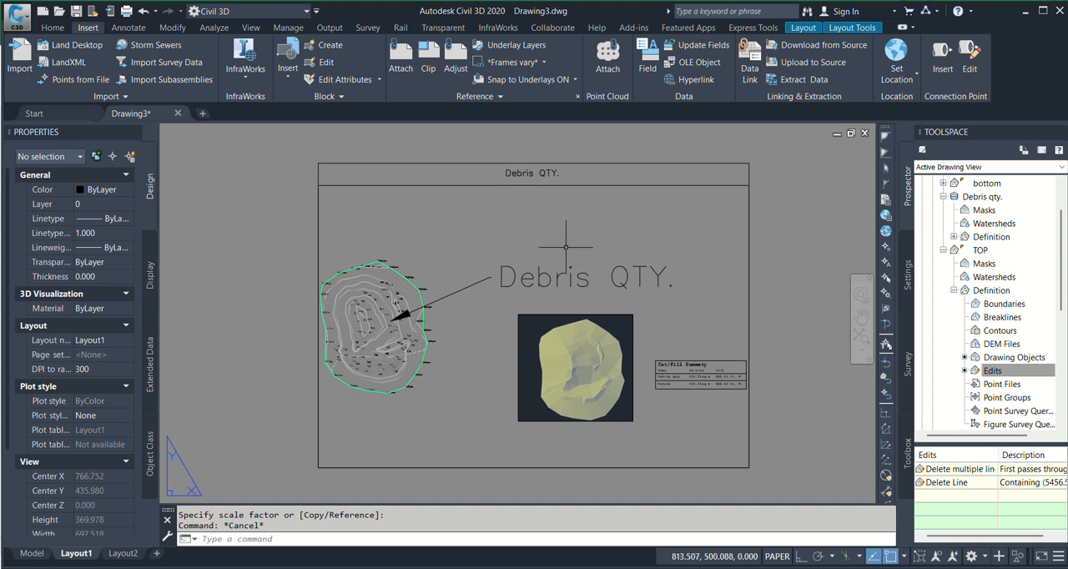
pyautogui.press('Escape')
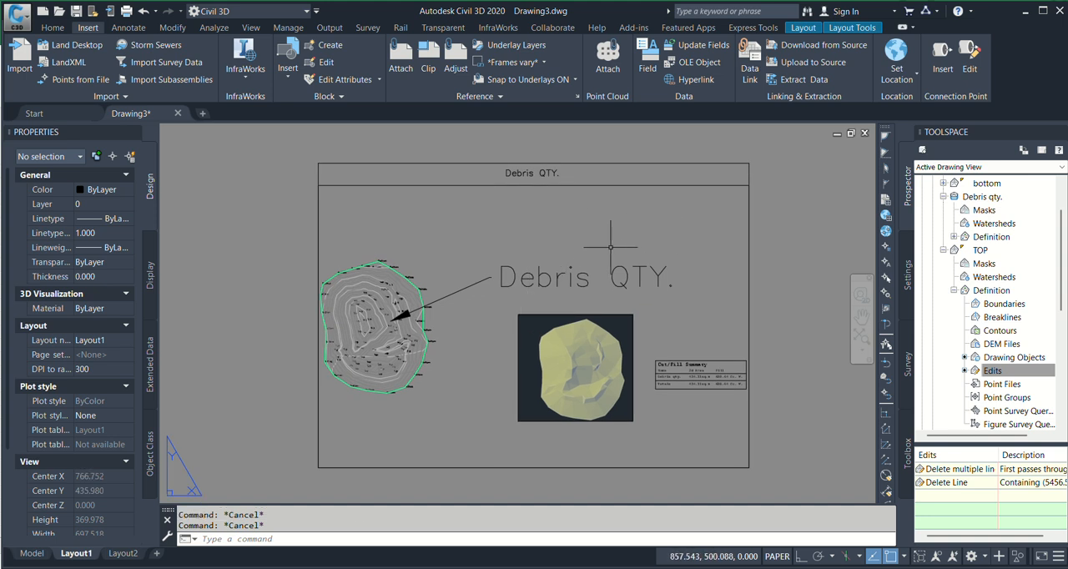
pyautogui.moveTo(611, 247); pyautogui.dragTo(575, 240, button='middle')
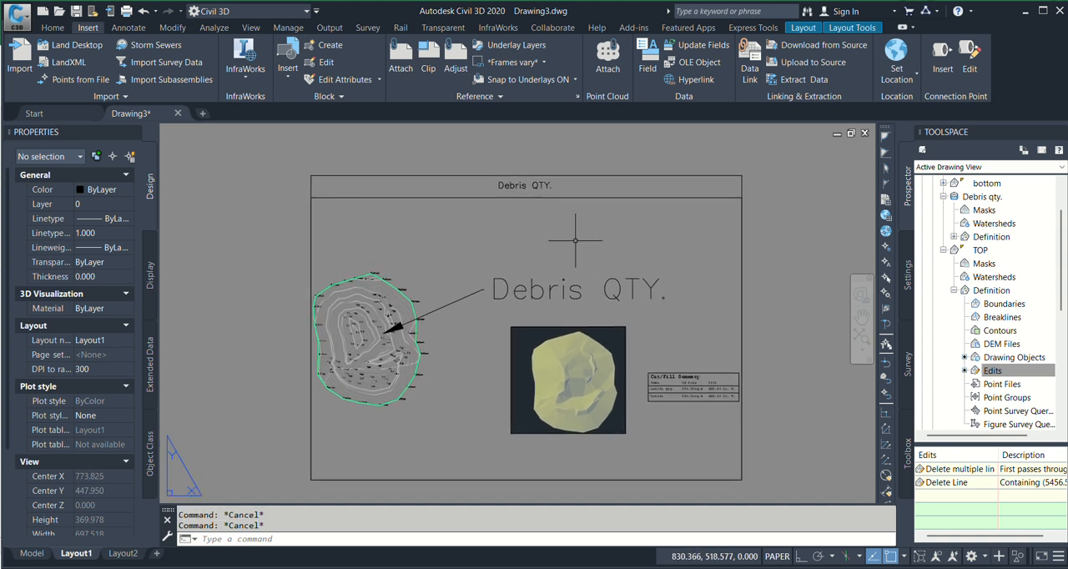